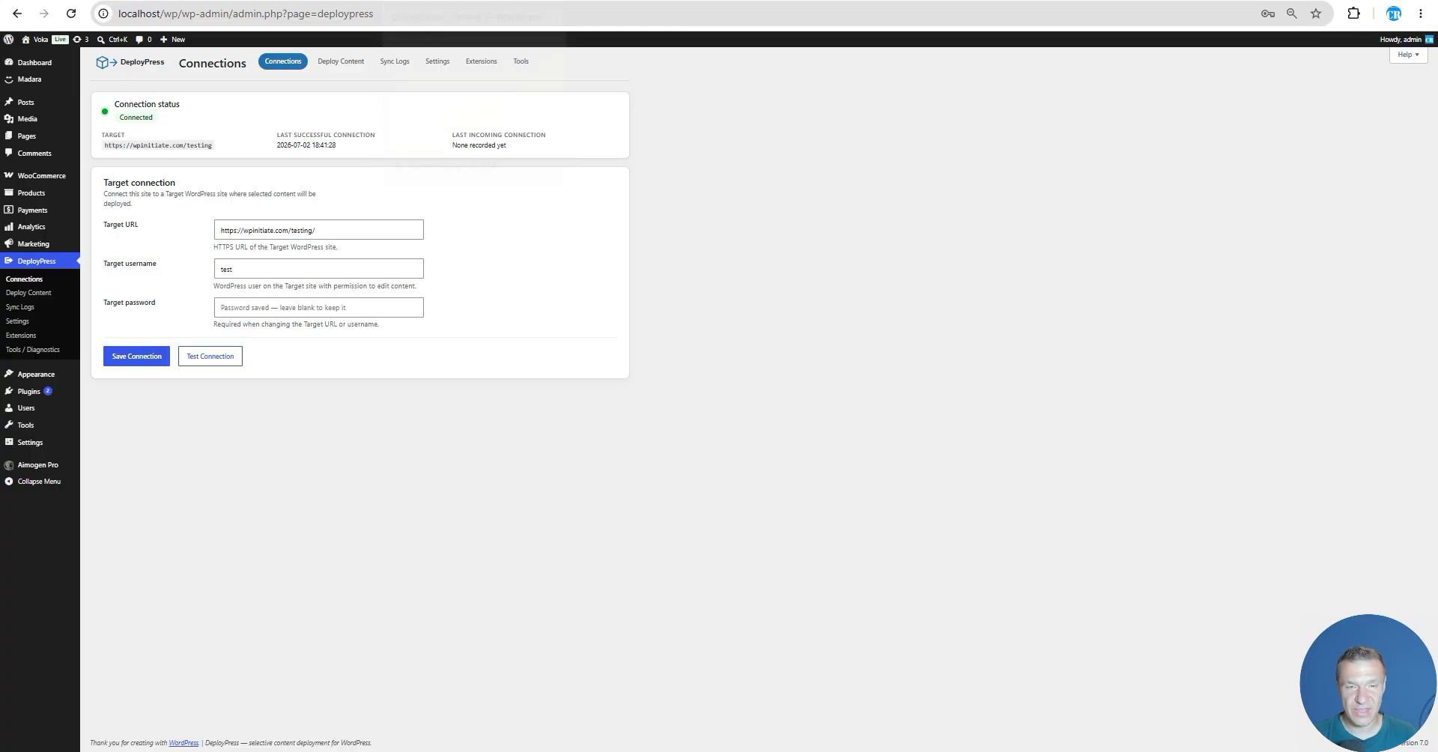
# Step: Compare the DeployPress connection settings on the localhost site with those on the wpinitiate.com/testing site
pyautogui.hotkey('ctrl', 'Tab')
pyautogui.hotkey('ctrl', 'Tab')
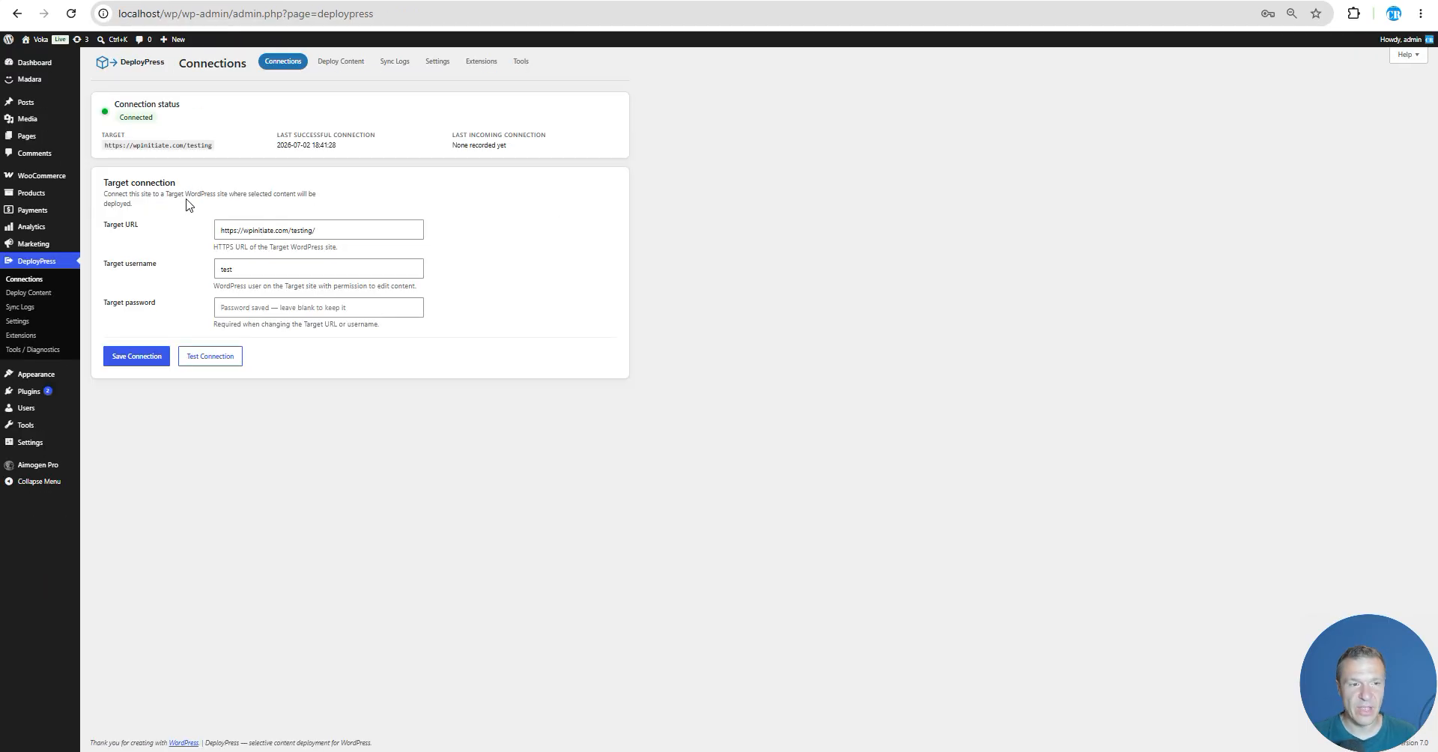
pyautogui.hotkey('ctrl', 'Tab')
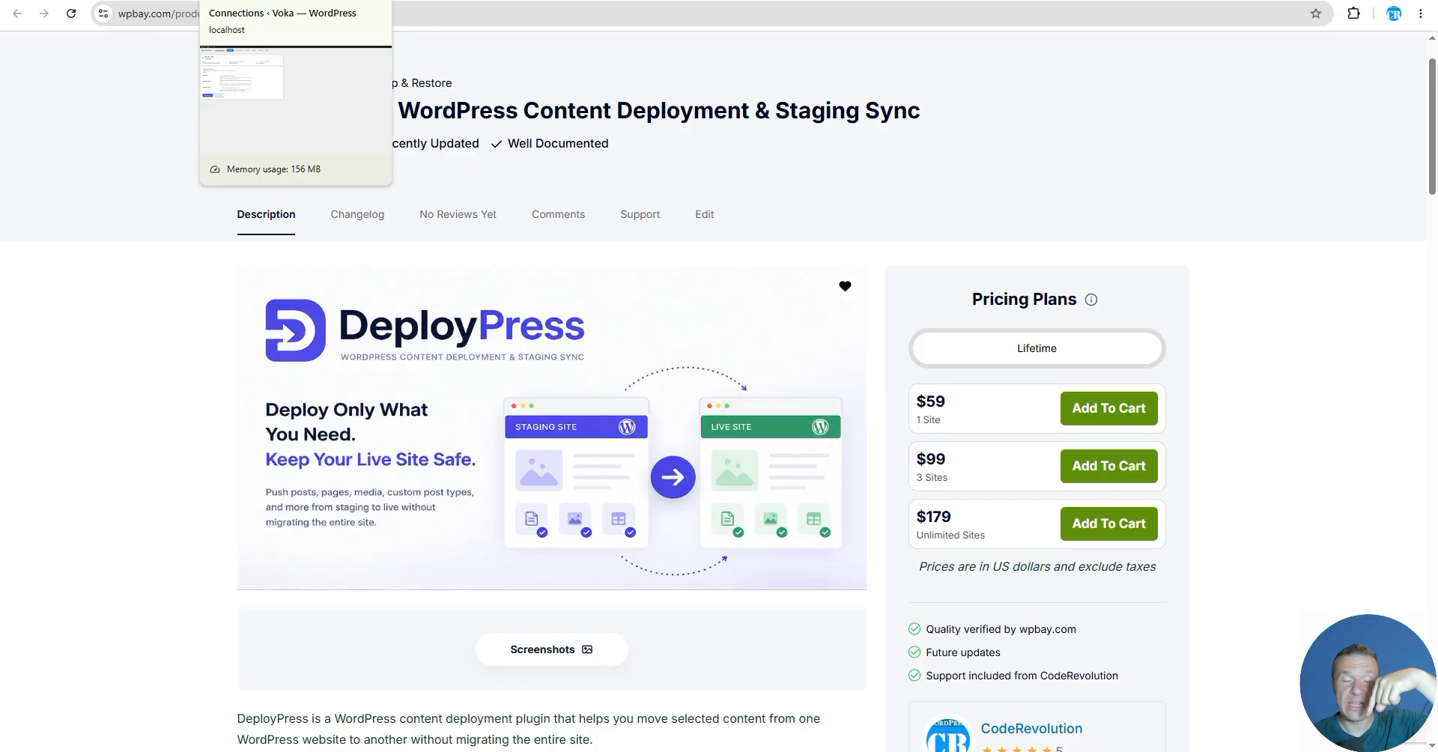
pyautogui.click(292, 1)
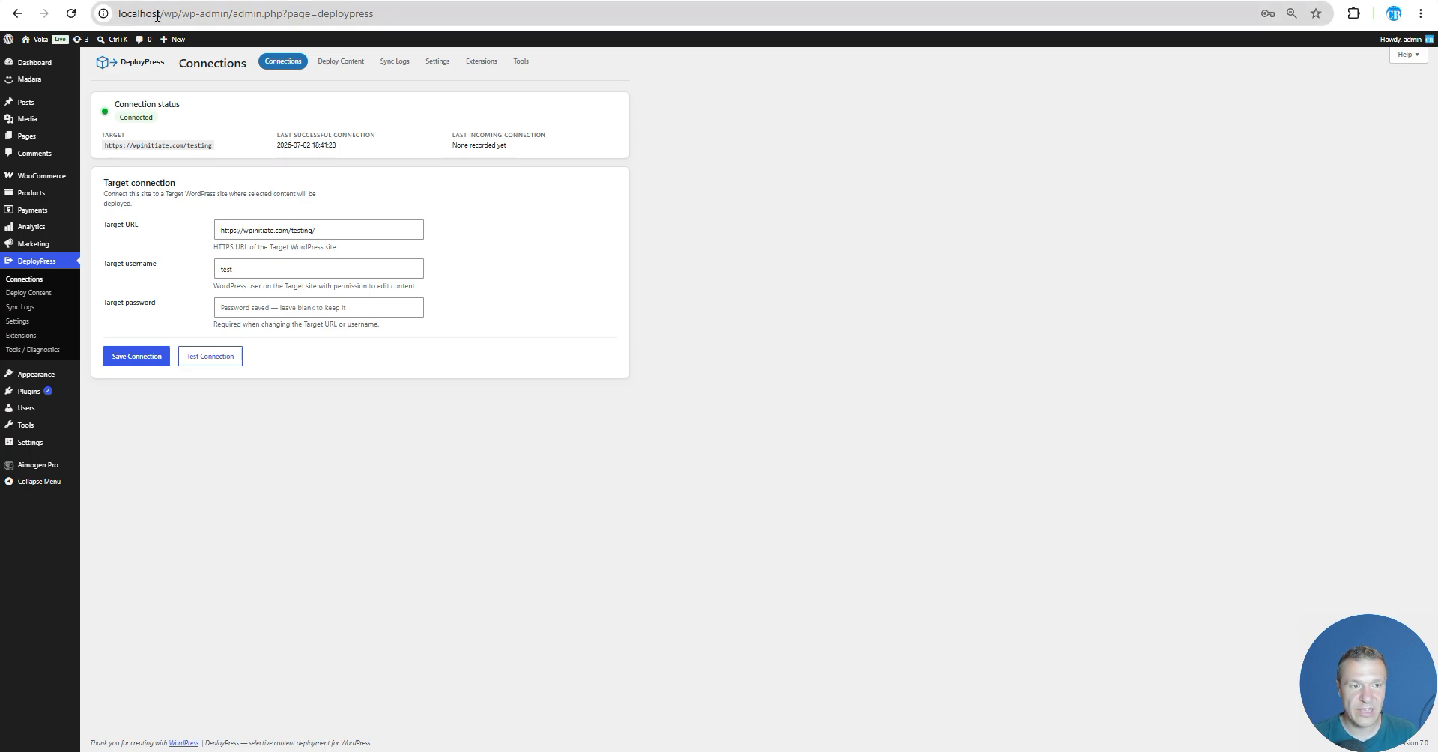
pyautogui.click(239, 1)
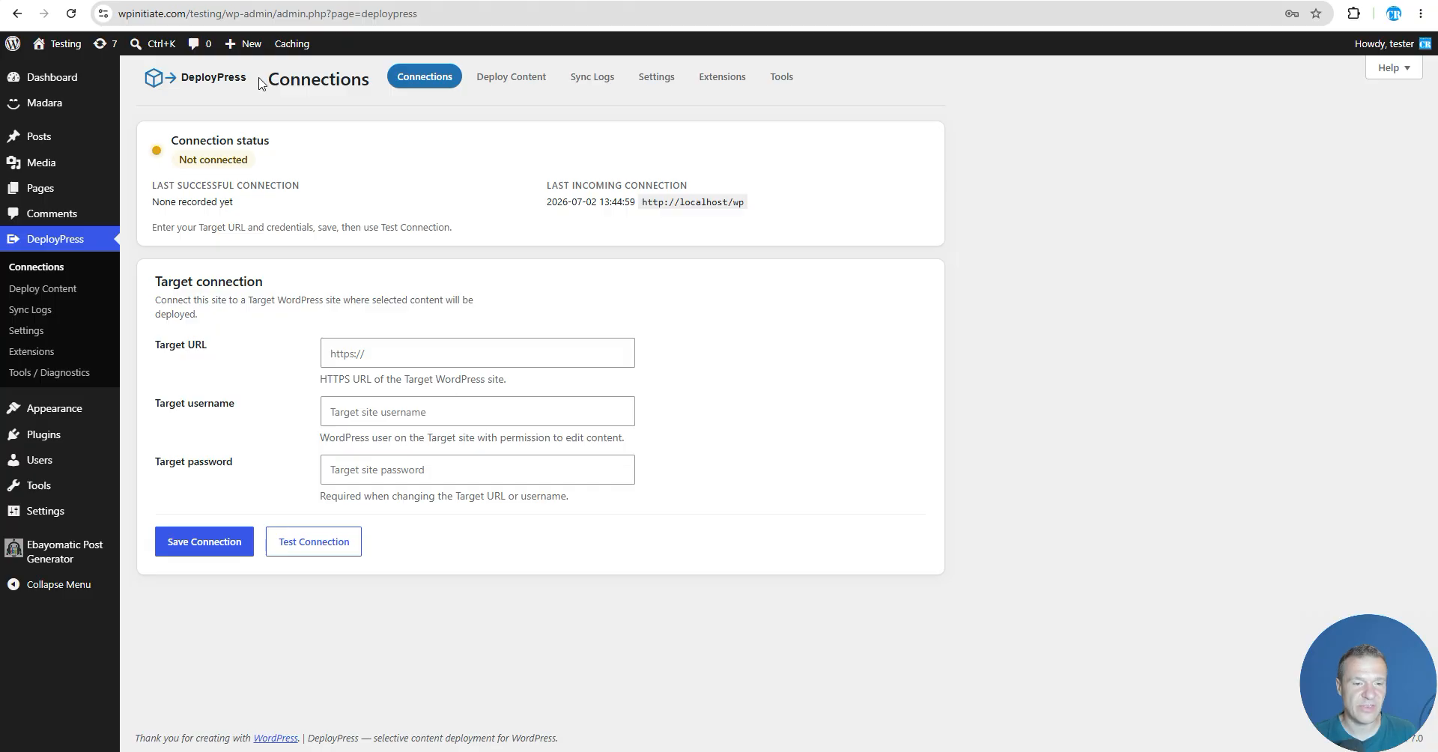
# Step: Open the localhost site's posts list in a new tab and permanently delete the trashed post "I am a new post" on the Testing site
pyautogui.click(56, 142)
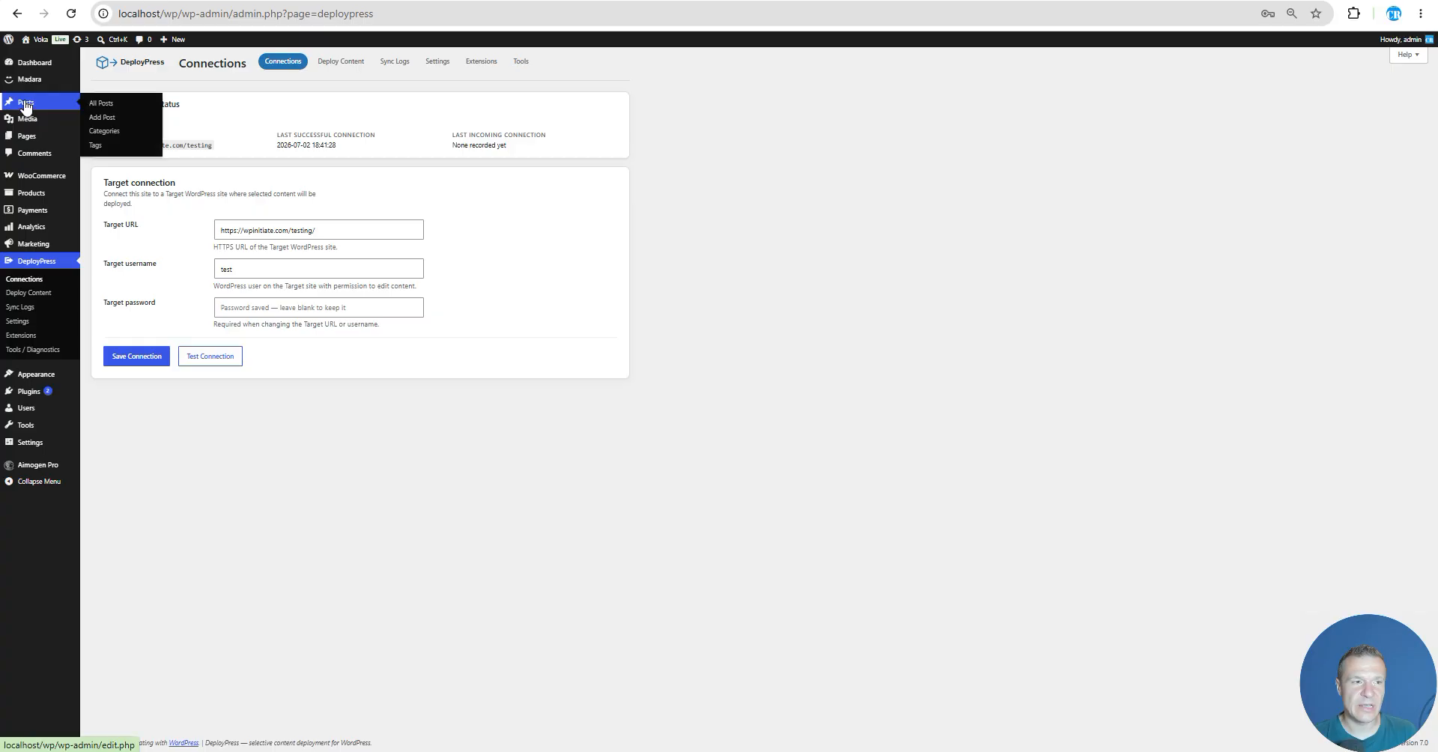
pyautogui.middleClick(26, 101)
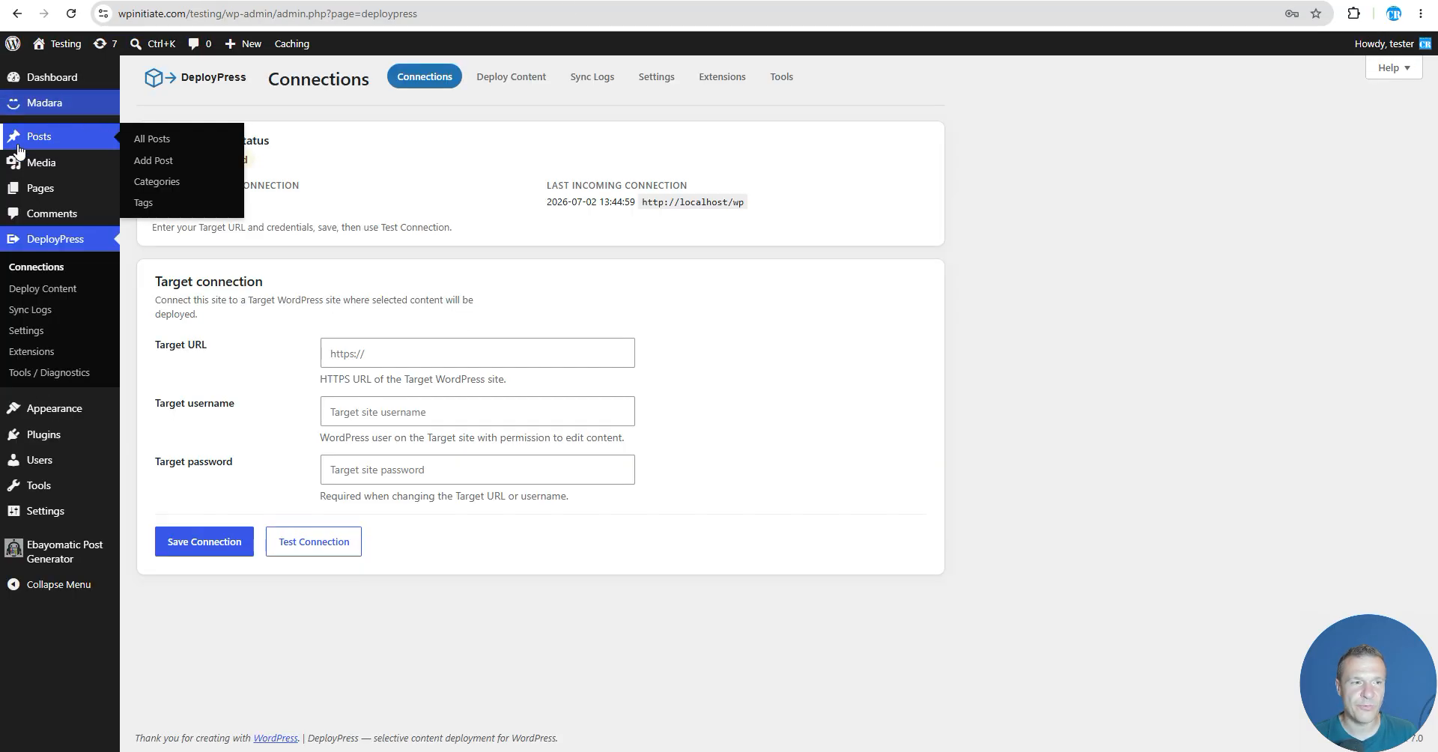
pyautogui.click(21, 139)
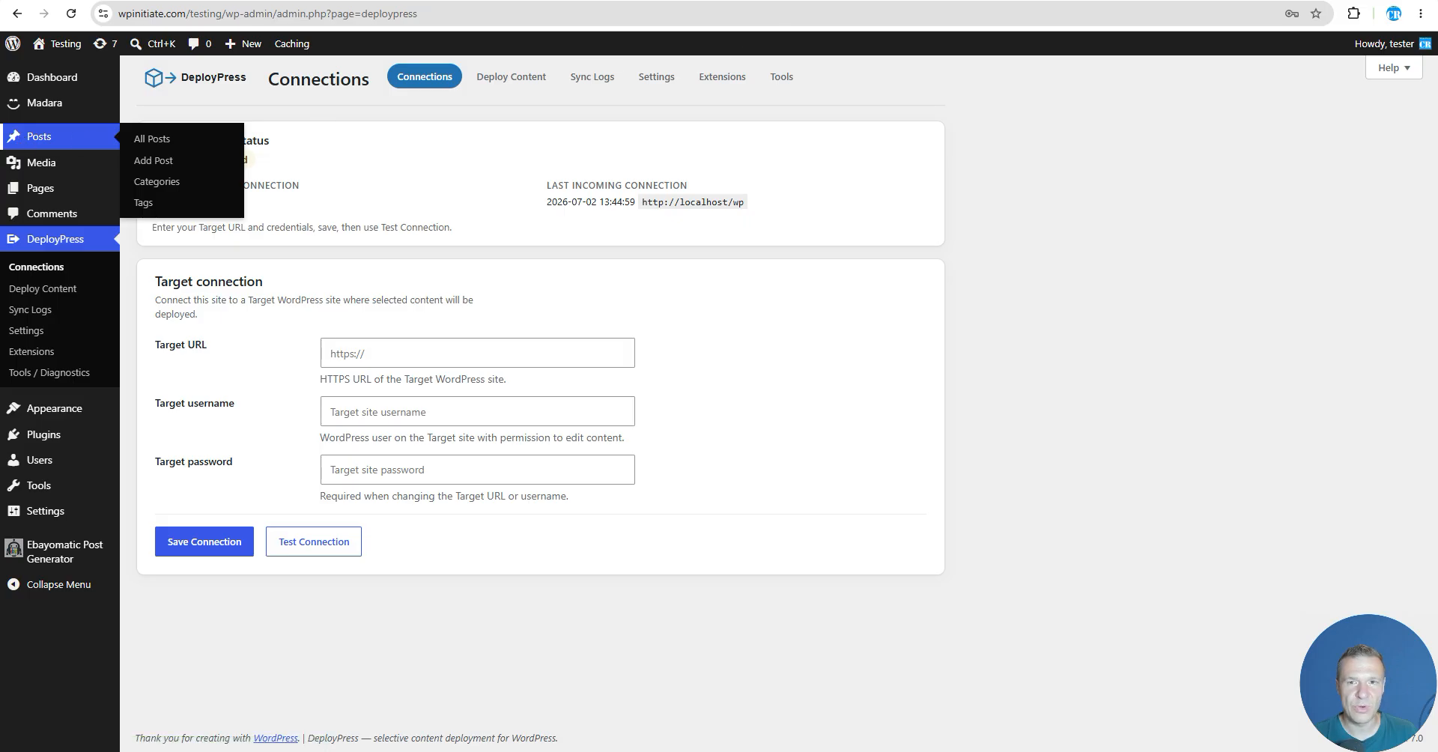
pyautogui.click(185, 113)
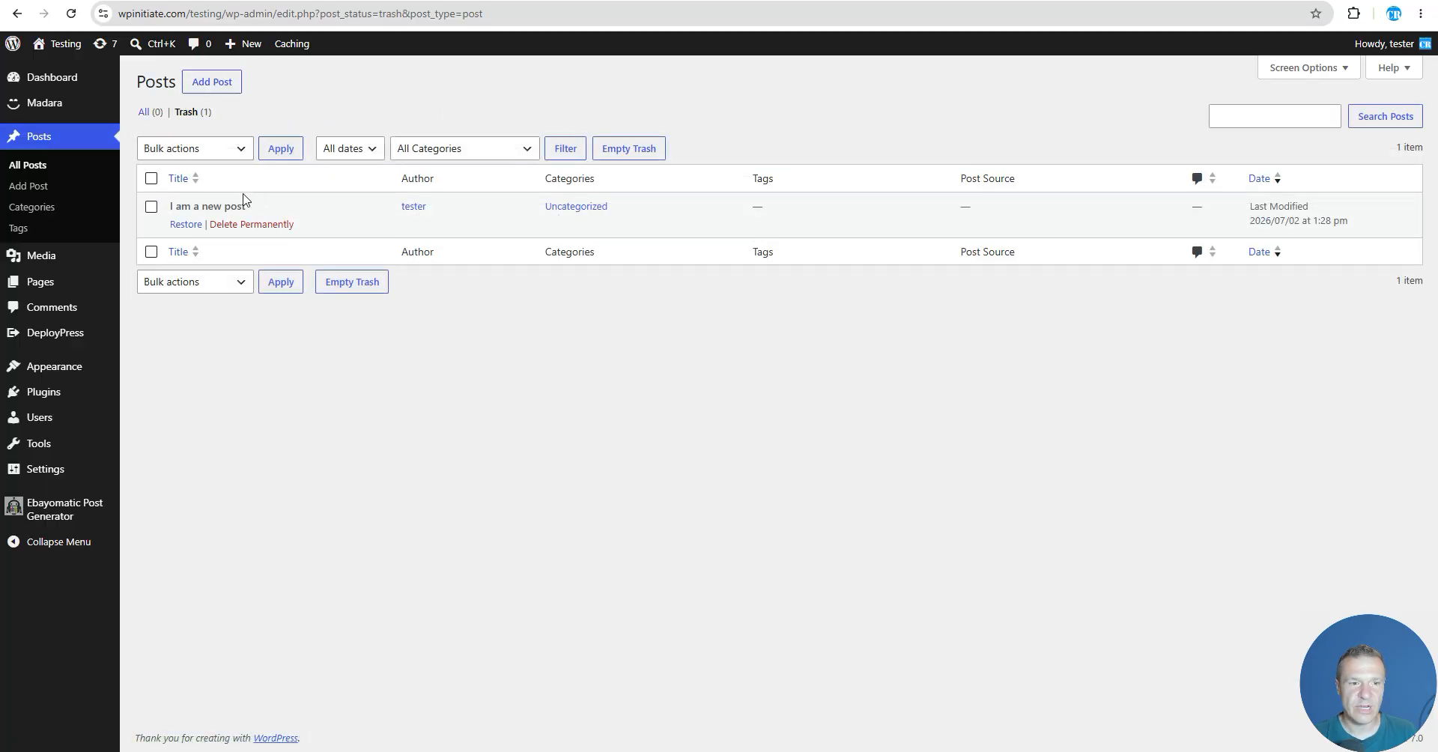
pyautogui.click(252, 223)
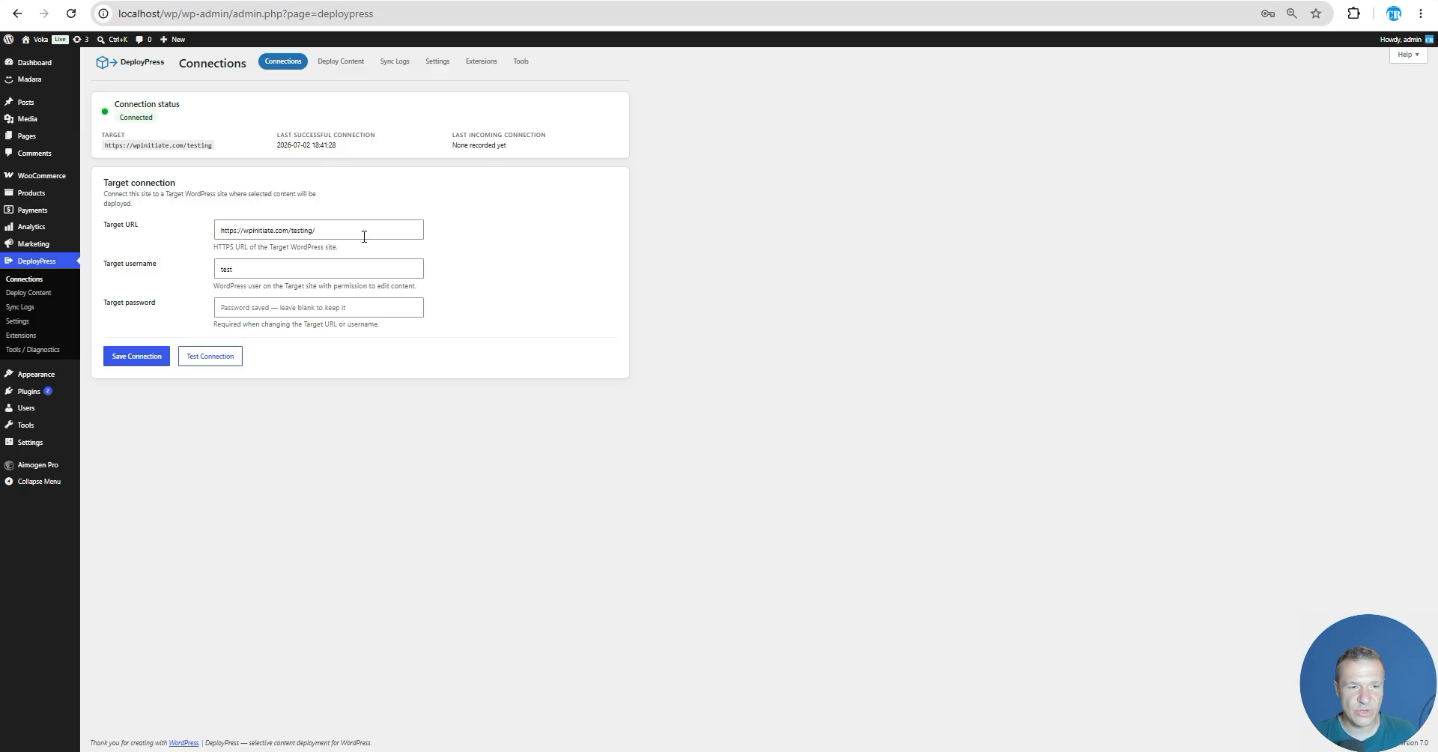
pyautogui.moveTo(364, 237); pyautogui.dragTo(216, 229)
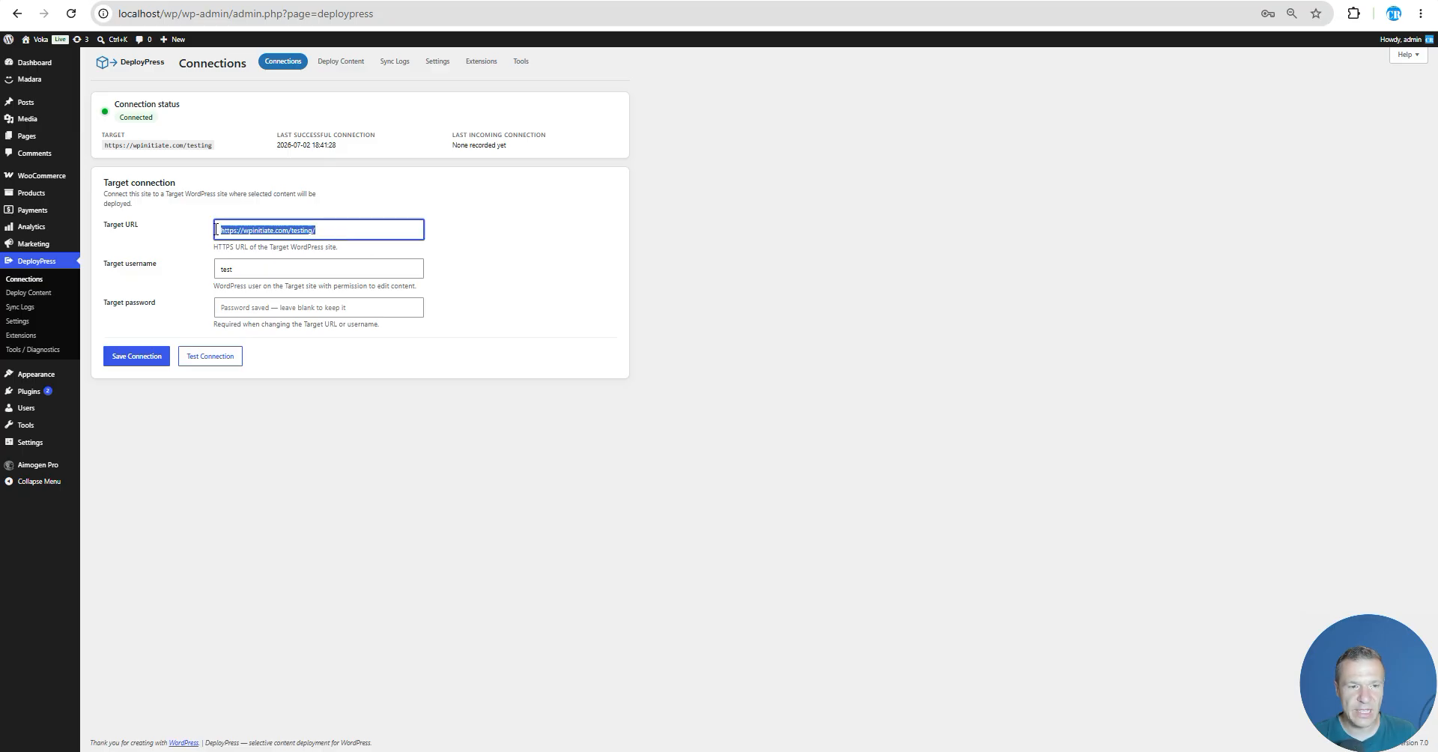
pyautogui.doubleClick(298, 232)
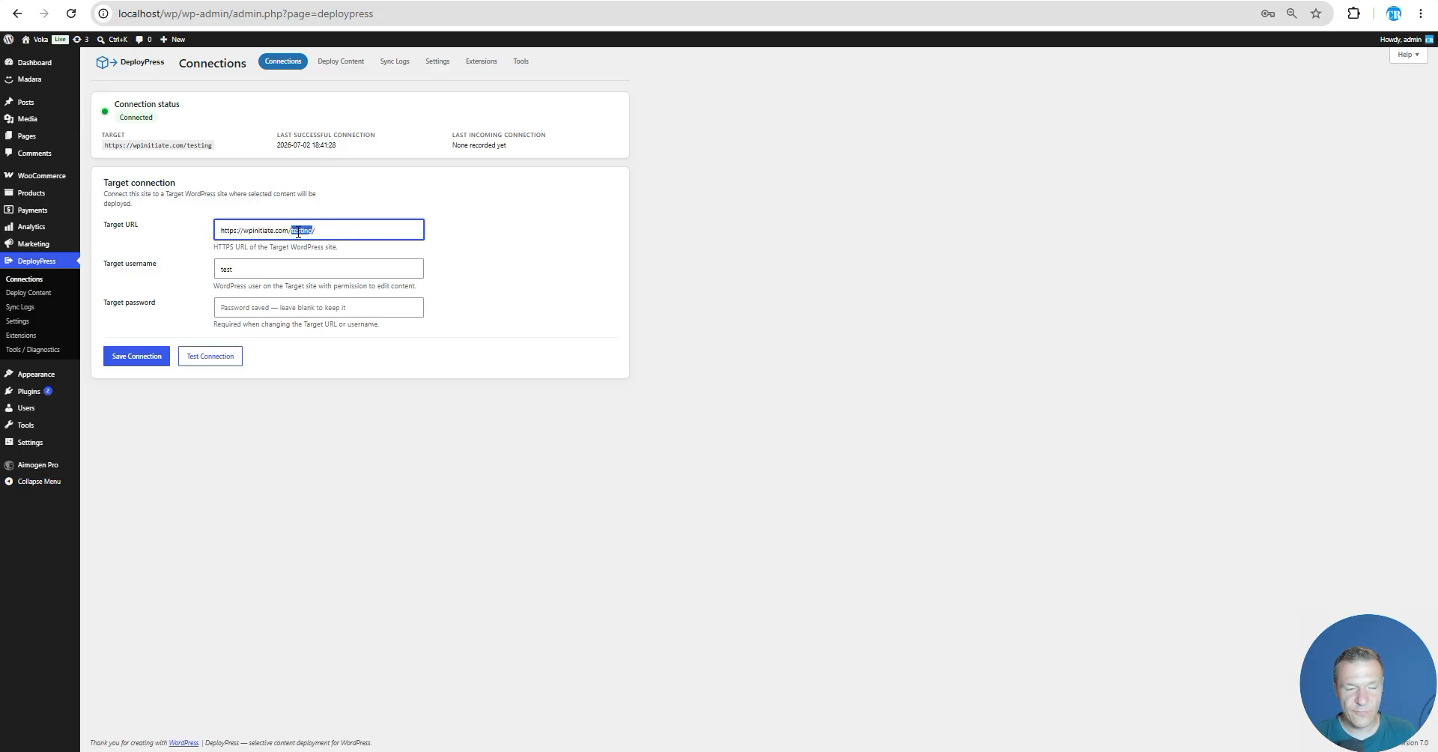
pyautogui.moveTo(318, 231); pyautogui.dragTo(199, 234)
pyautogui.click(171, 246)
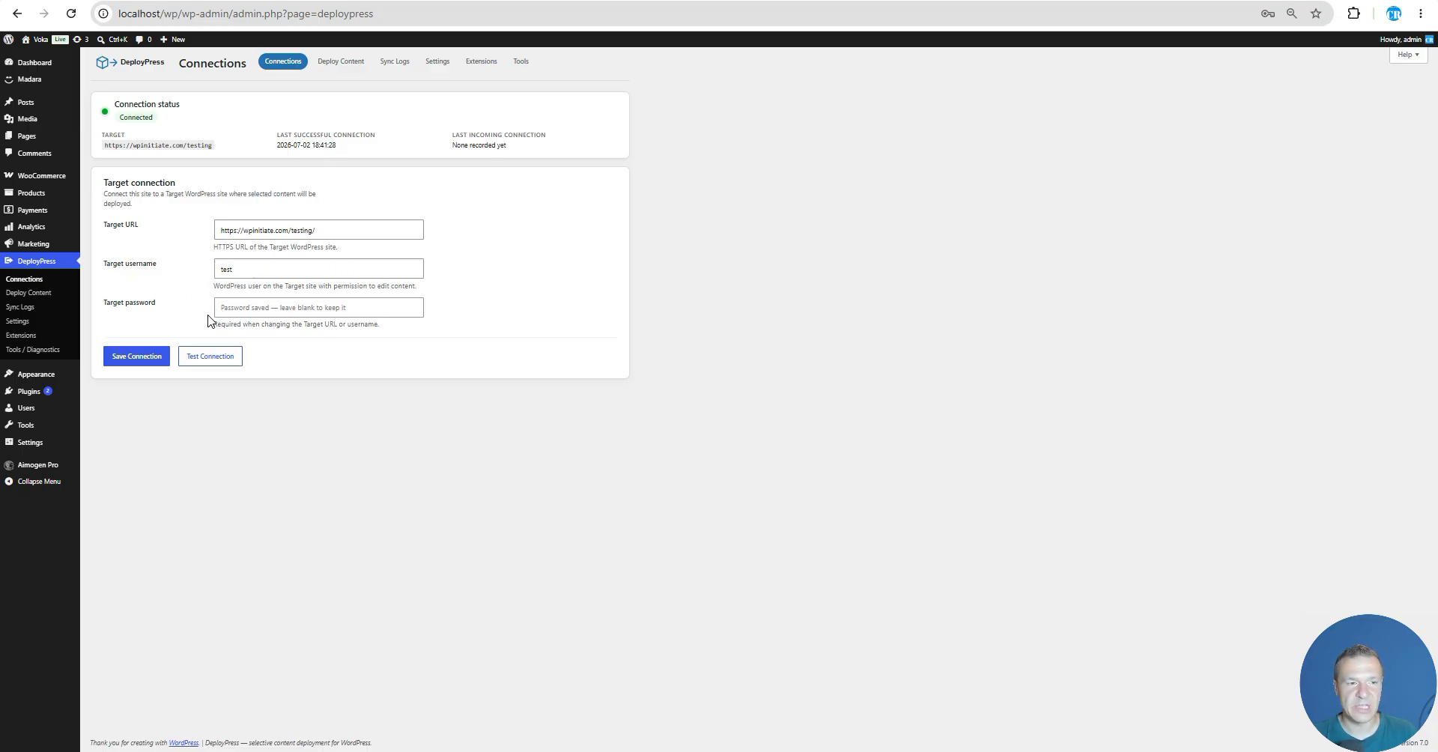
pyautogui.click(121, 355)
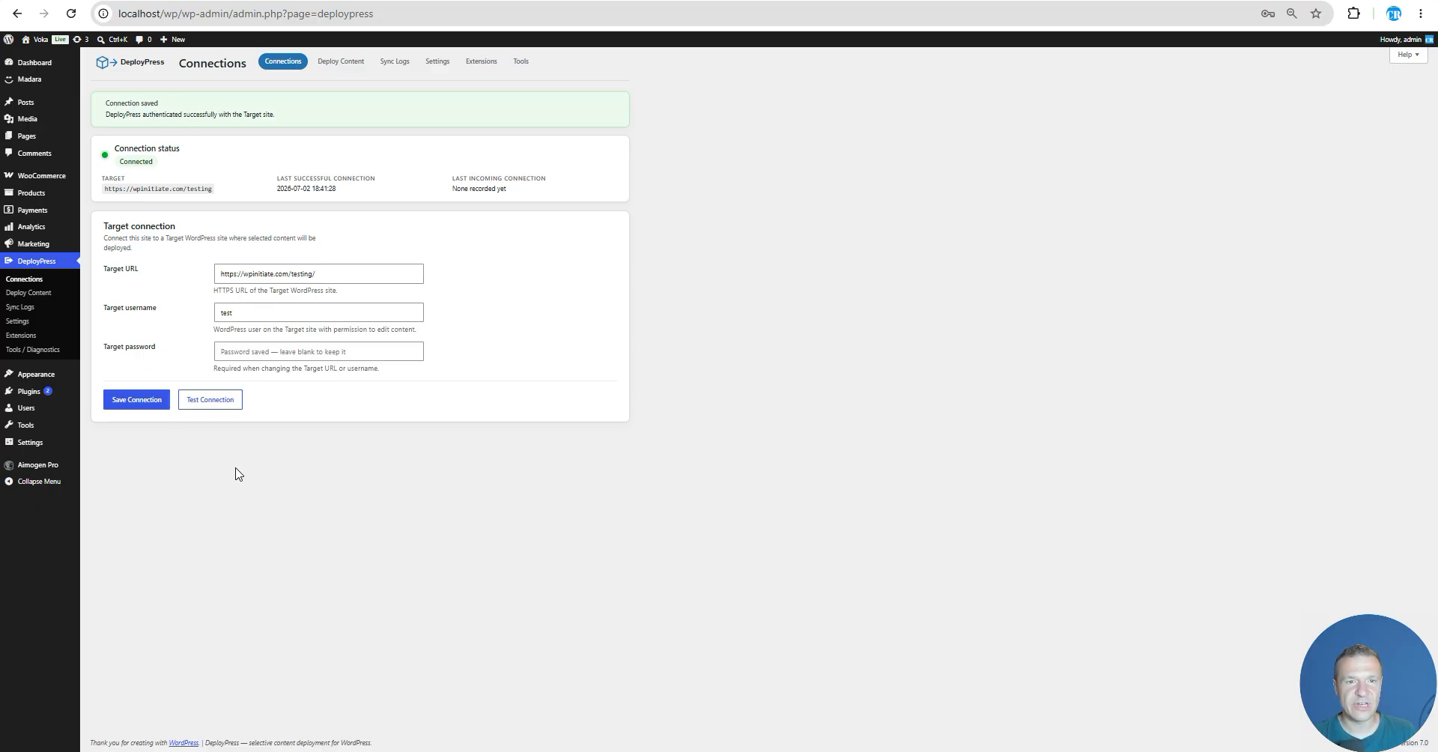
pyautogui.click(211, 413)
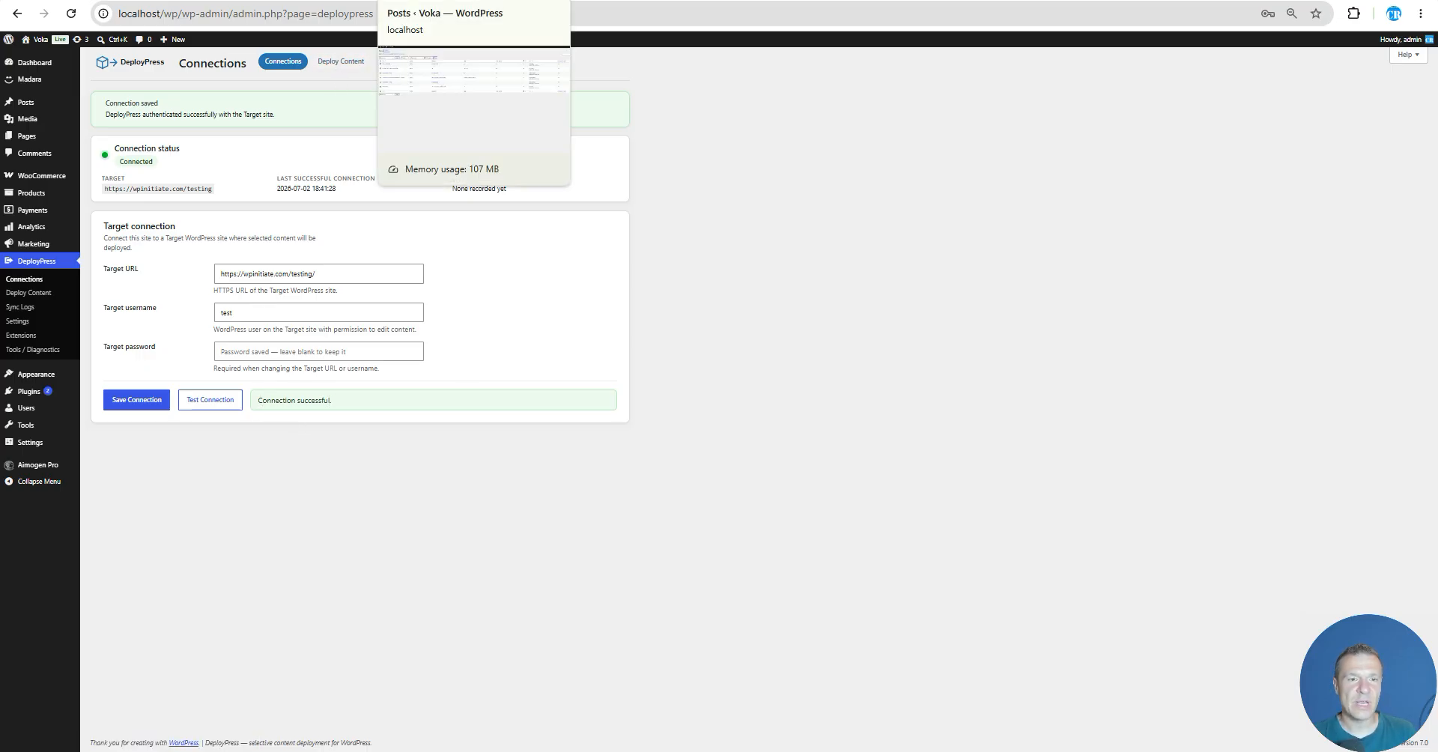
# Step: Refresh the localhost site's posts list to review its posts
pyautogui.click(392, 2)
pyautogui.click(72, 13)
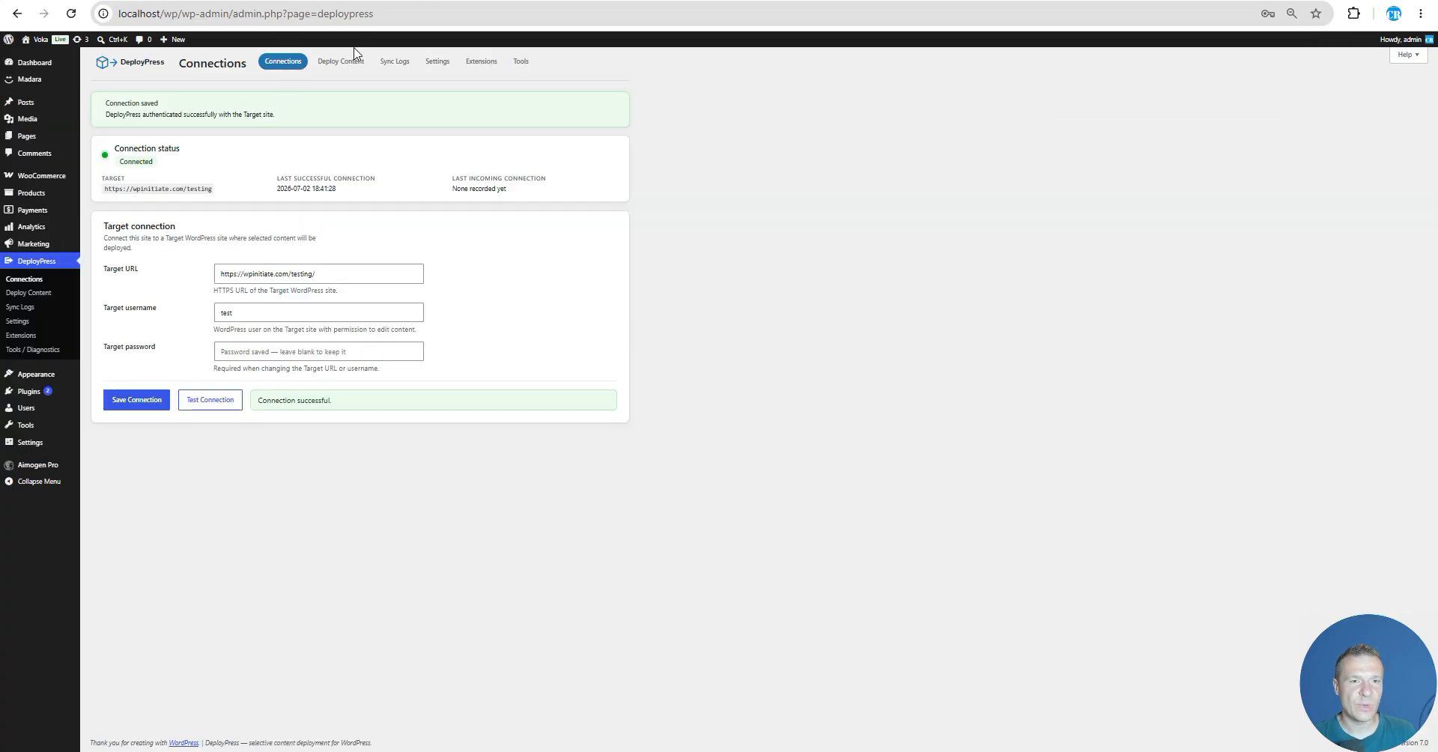
# Step: Open DeployPress's Deploy Content list on the localhost site and filter it to the Posts type
pyautogui.click(328, 72)
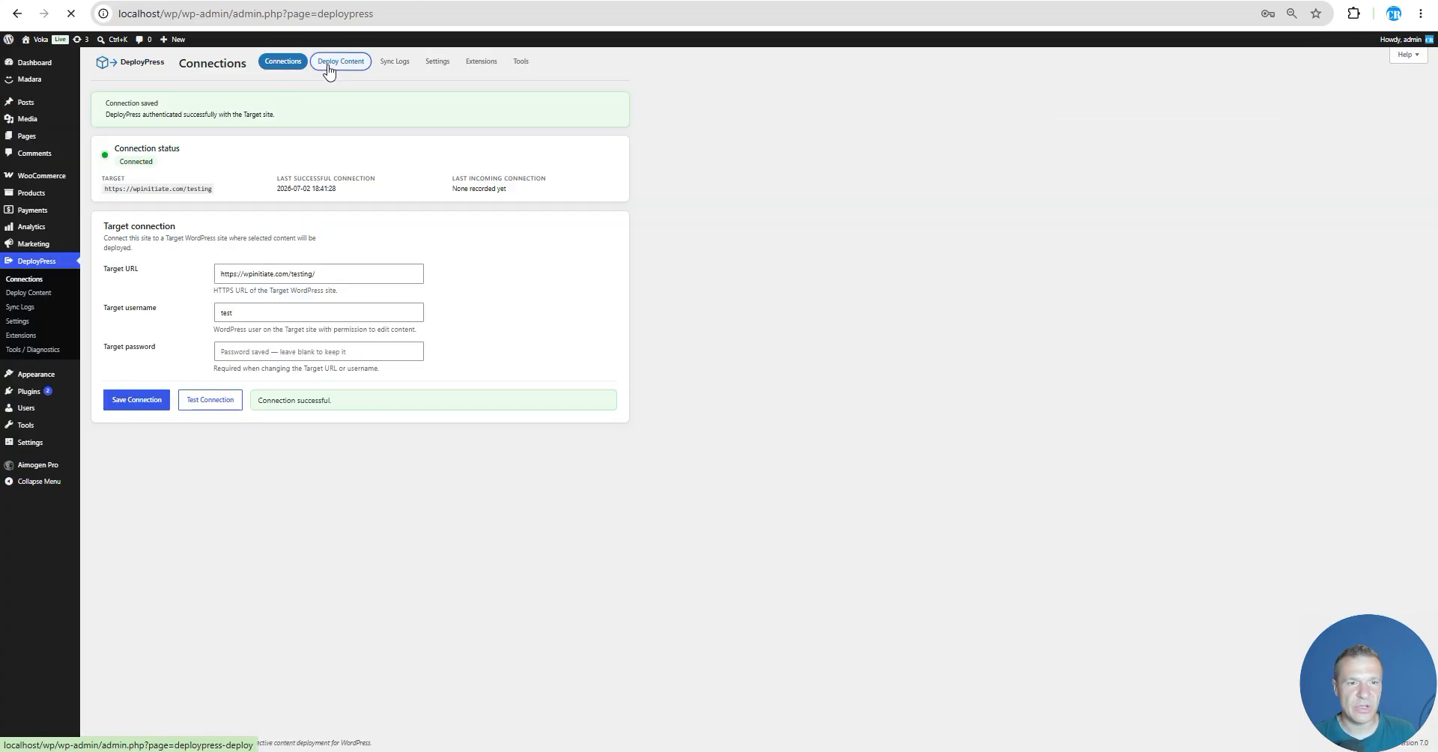
pyautogui.scroll(-1, 176, 285)
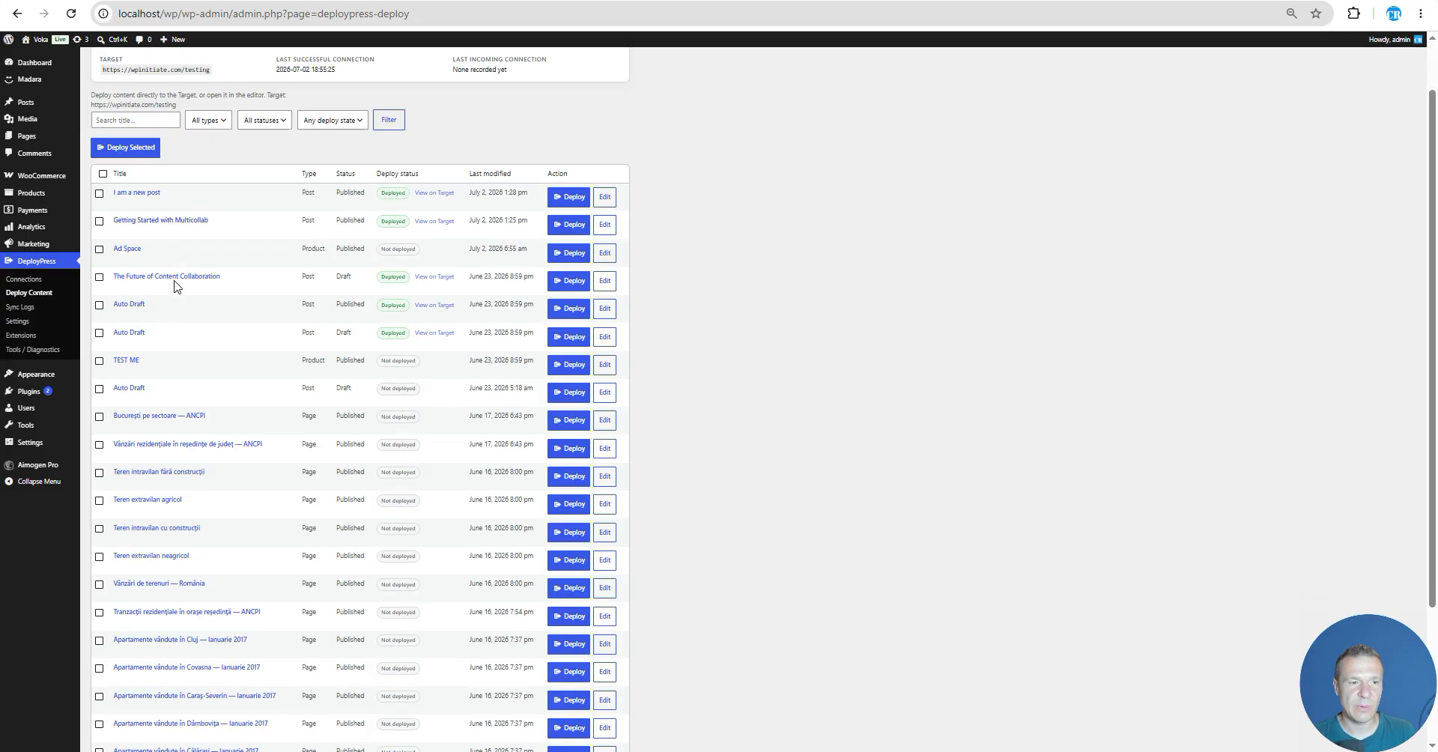
pyautogui.scroll(1, 174, 285)
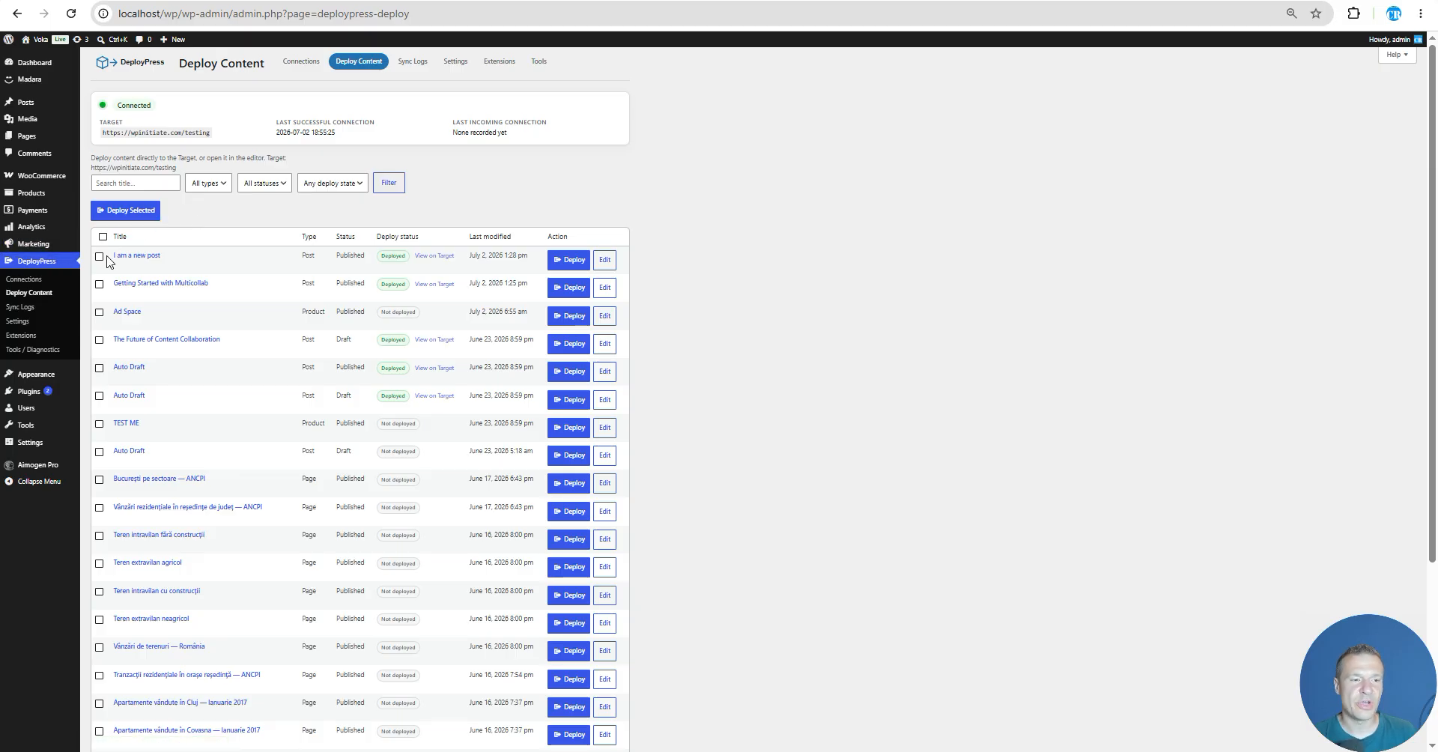
pyautogui.click(208, 183)
pyautogui.click(202, 221)
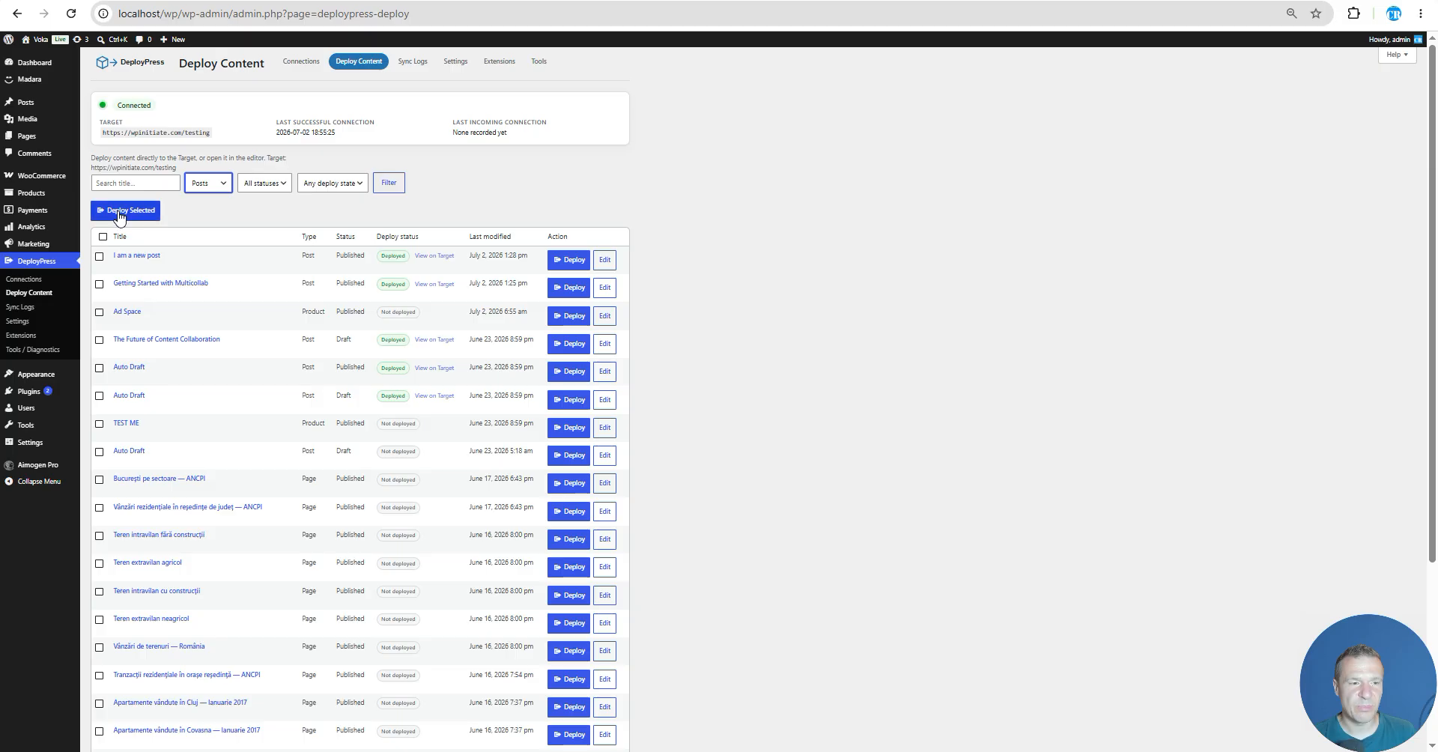
pyautogui.click(388, 182)
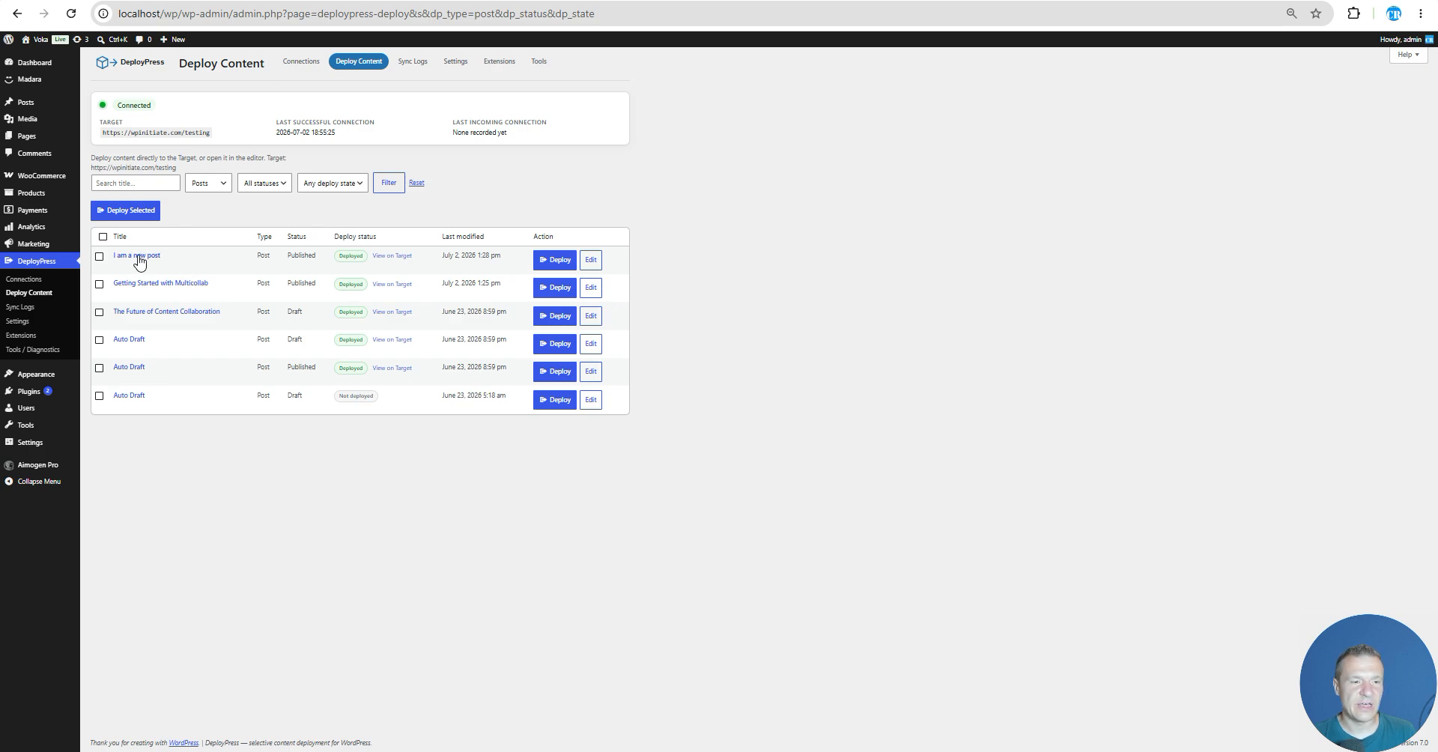
# Step: Deploy the posts "I am a new post" and "Getting Started with Multicollab" together to the target site
pyautogui.click(99, 256)
pyautogui.click(98, 285)
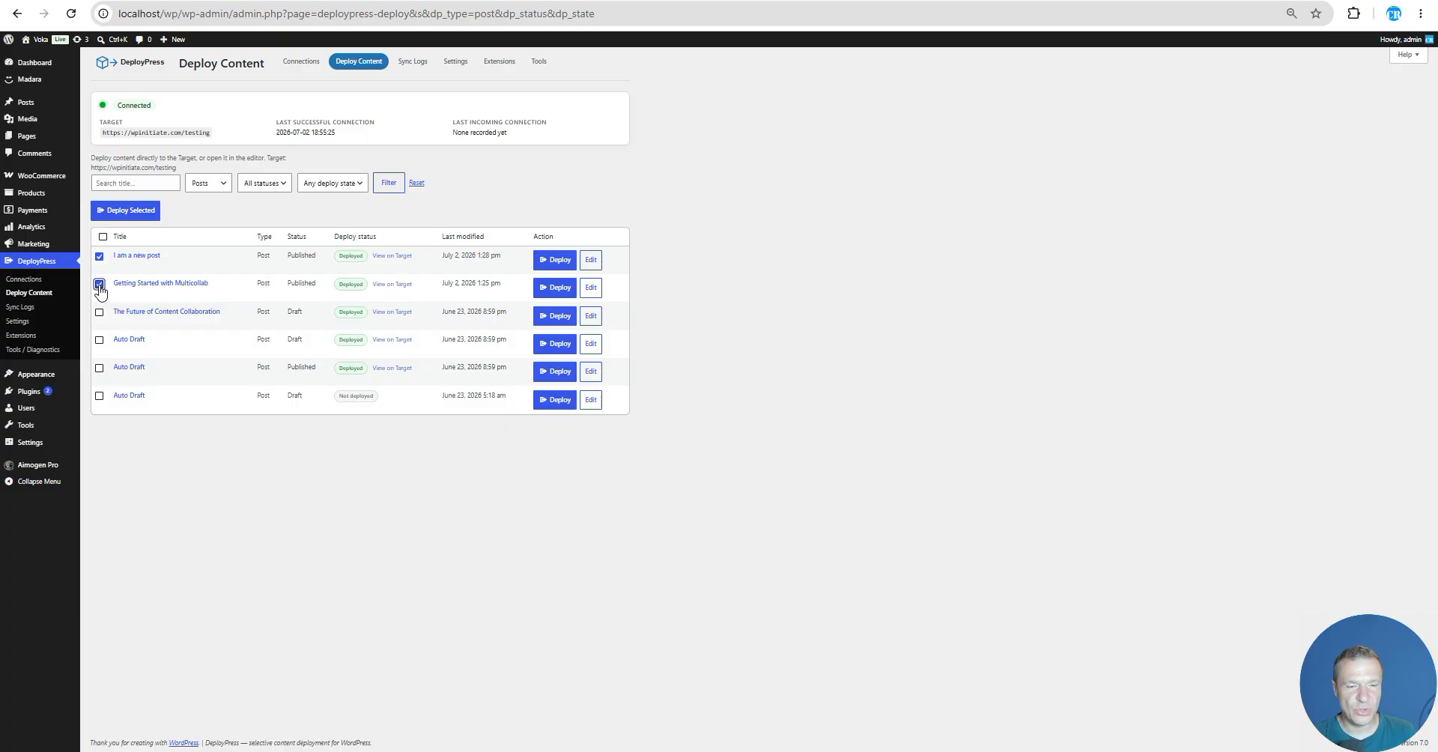
pyautogui.click(126, 213)
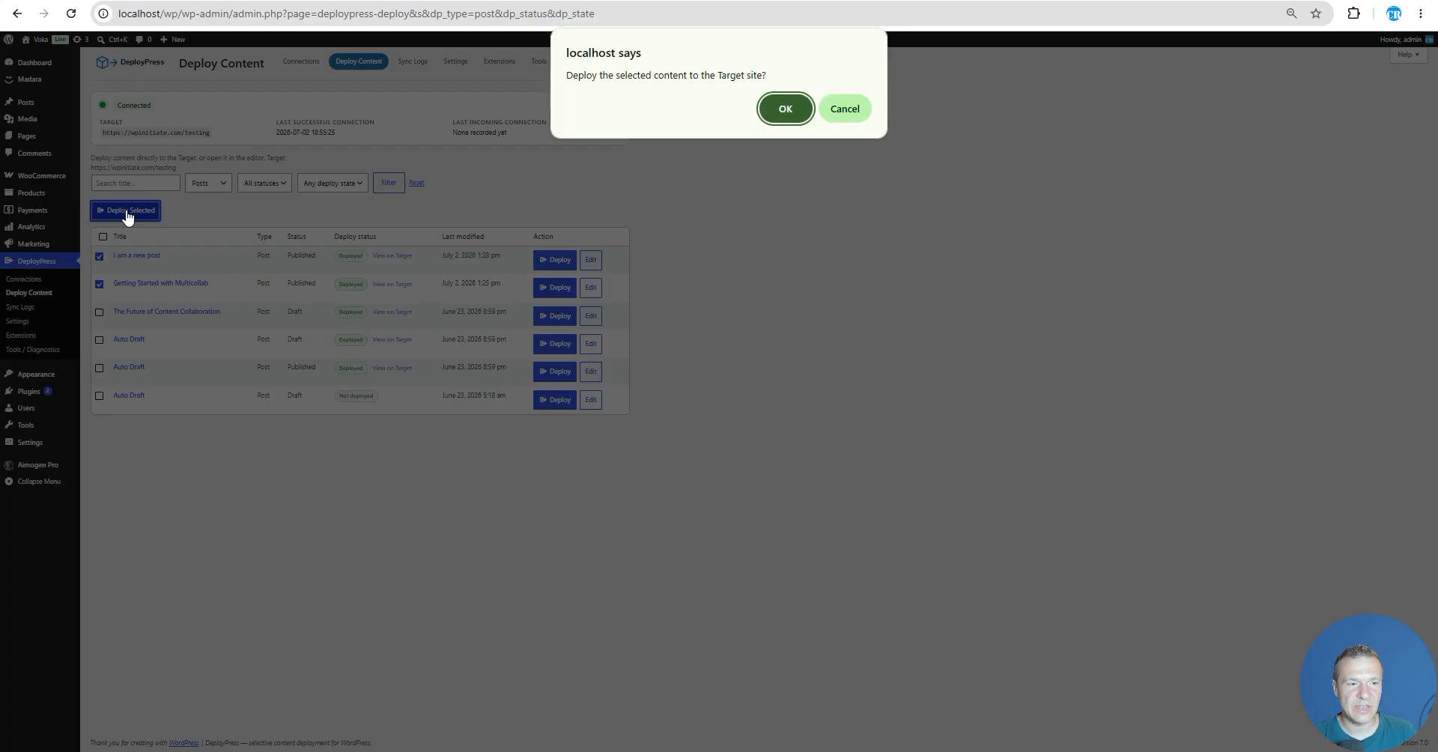
pyautogui.click(790, 111)
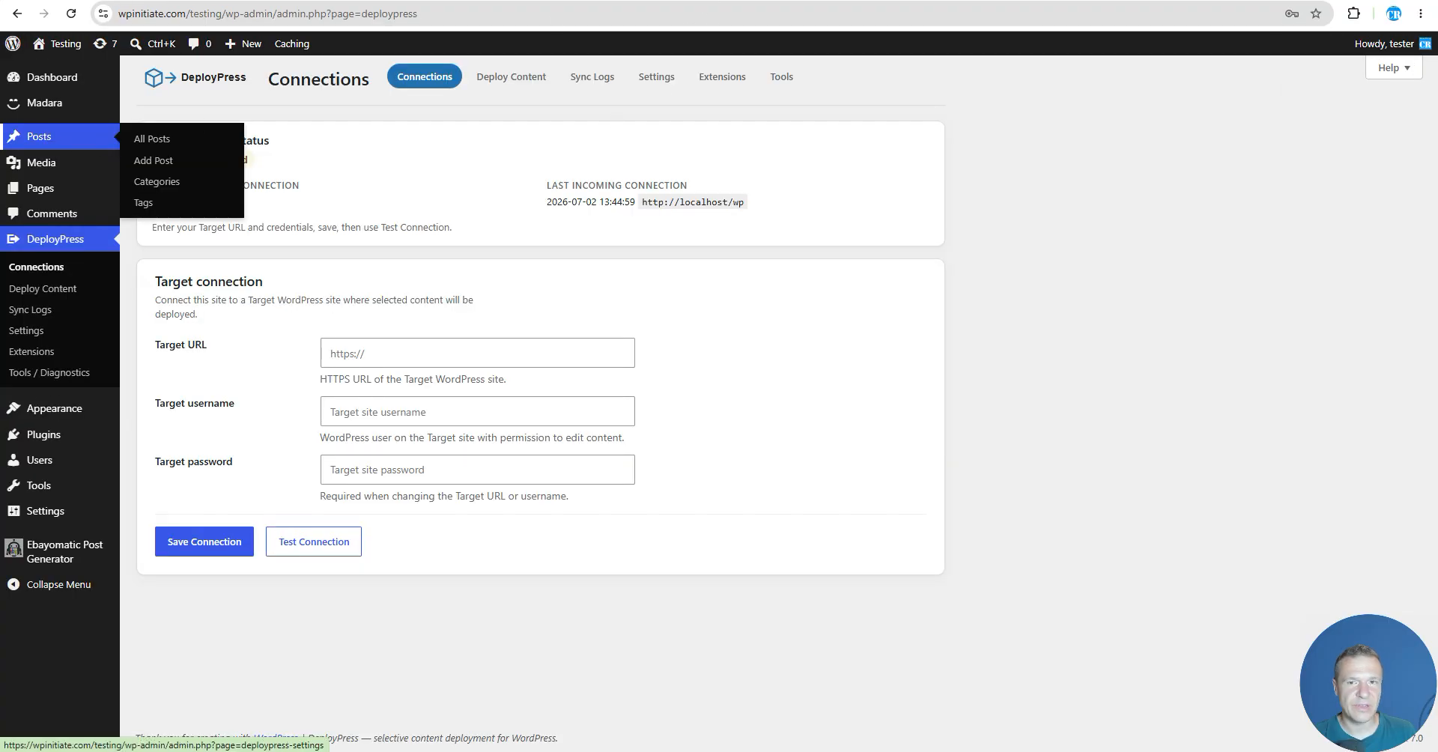
# Step: Check the Testing site's posts list and inspect the deployed "Getting Started with Multicollab" post, and return to Deploy Content
pyautogui.click(48, 137)
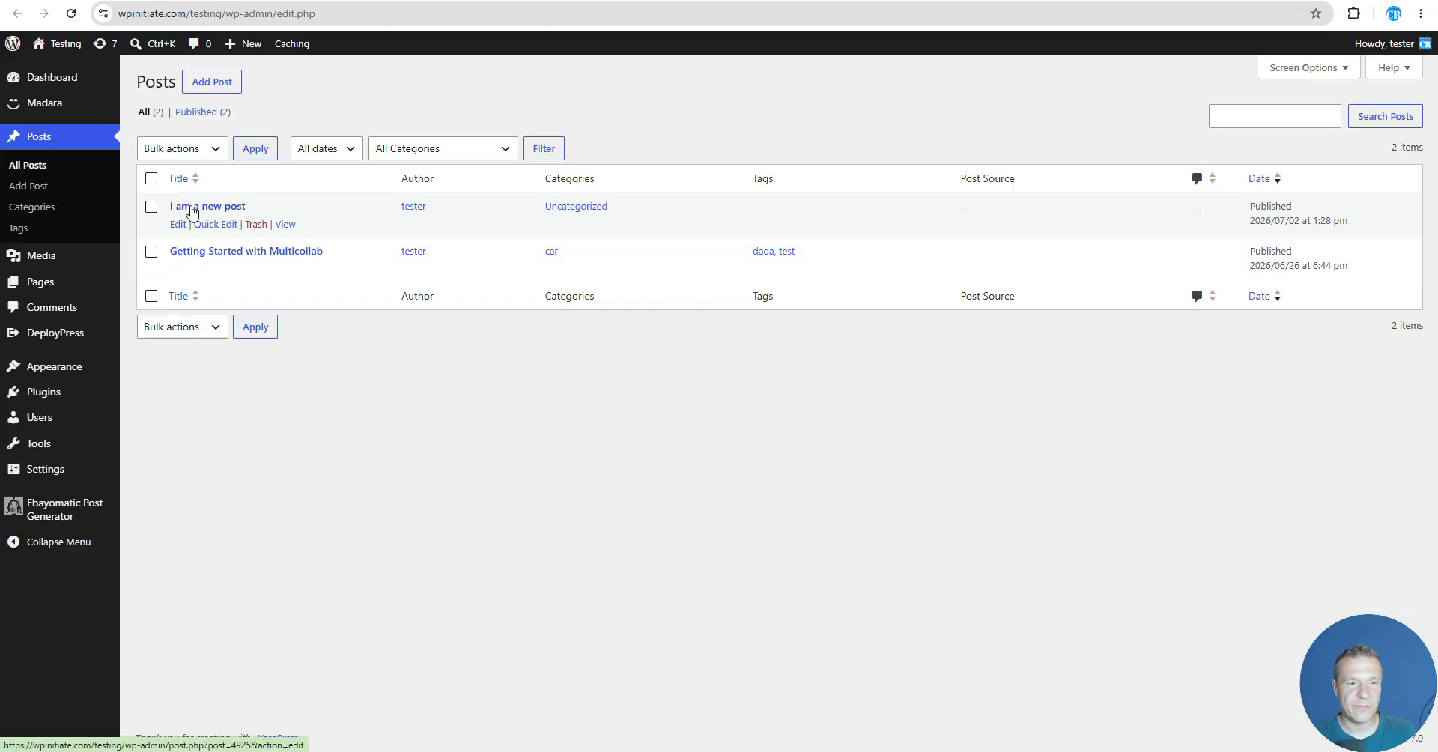
pyautogui.click(249, 256)
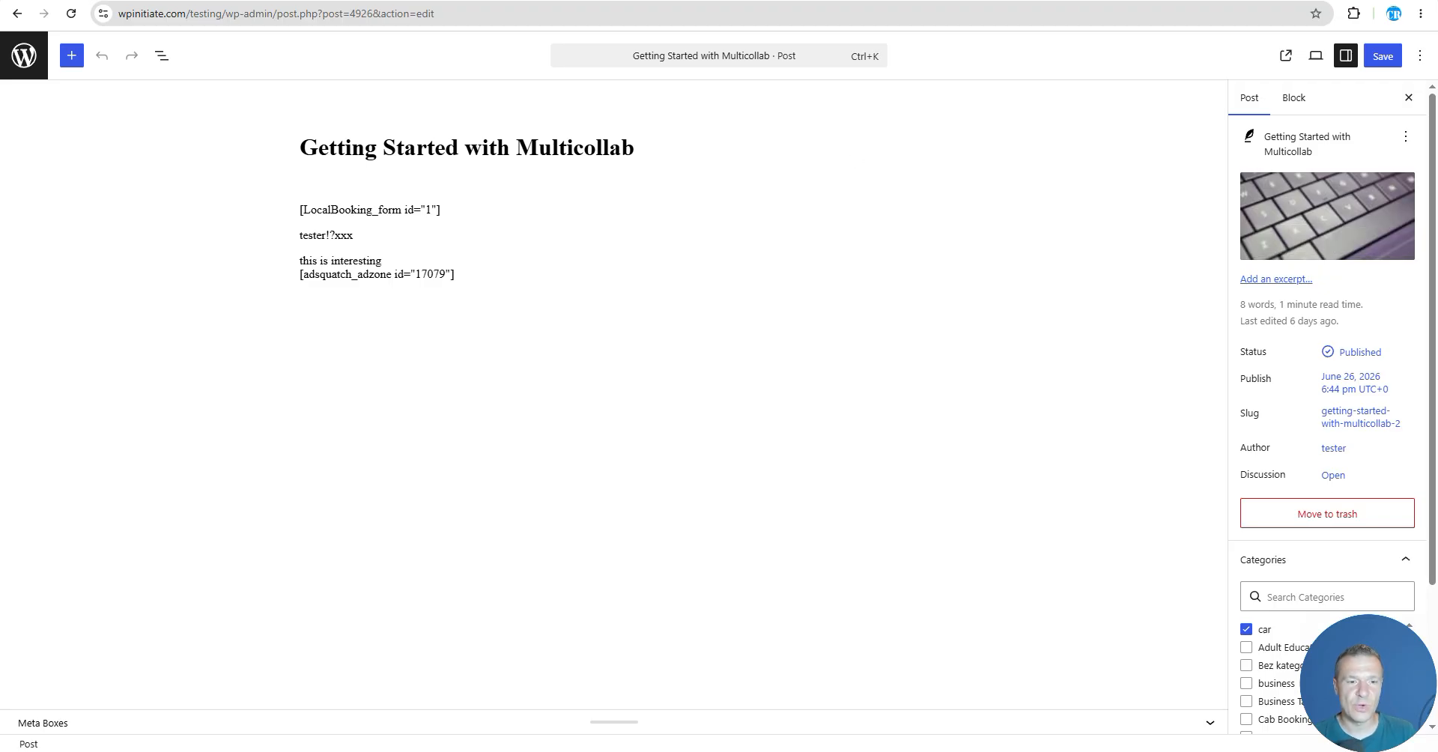
pyautogui.click(258, 1)
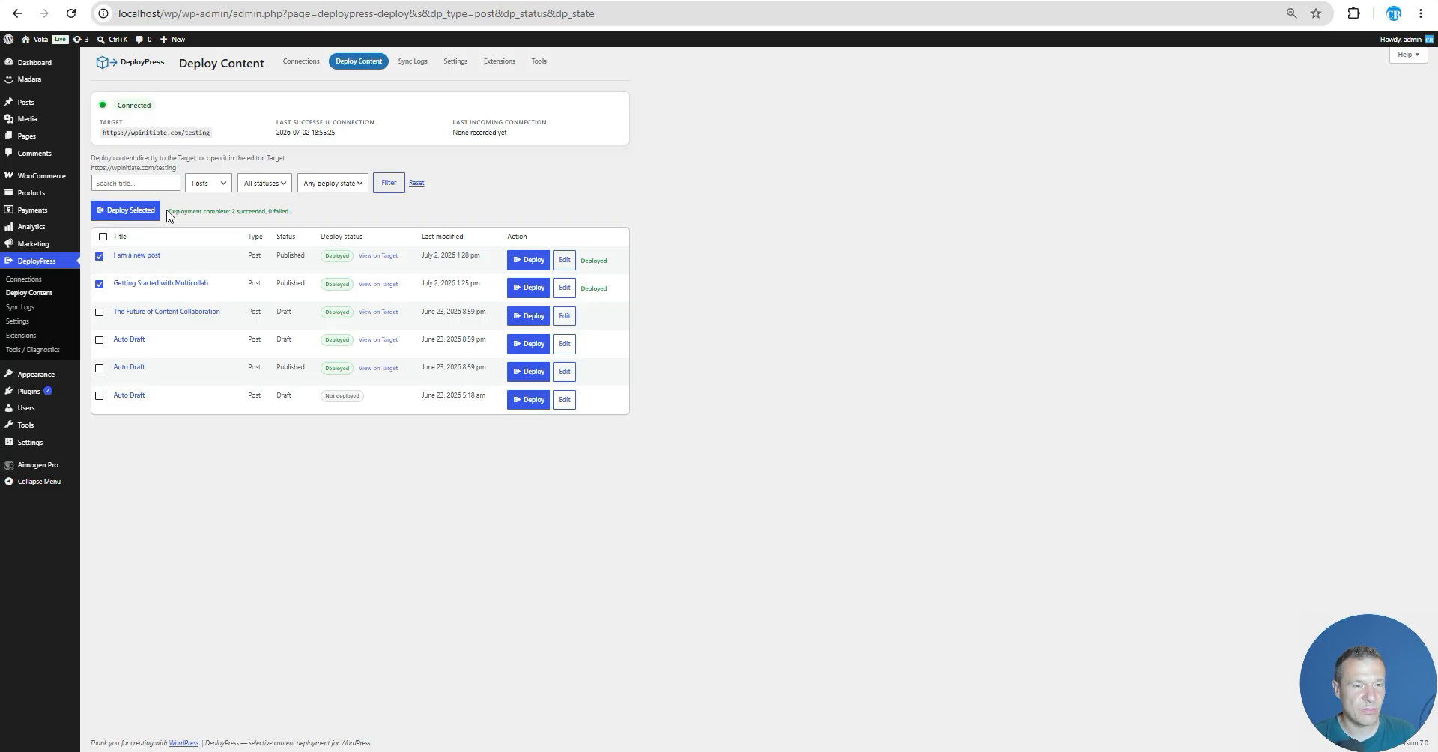
# Step: Open "Getting Started with Multicollab" on the localhost site and try to pull its content from the target site
pyautogui.click(136, 290)
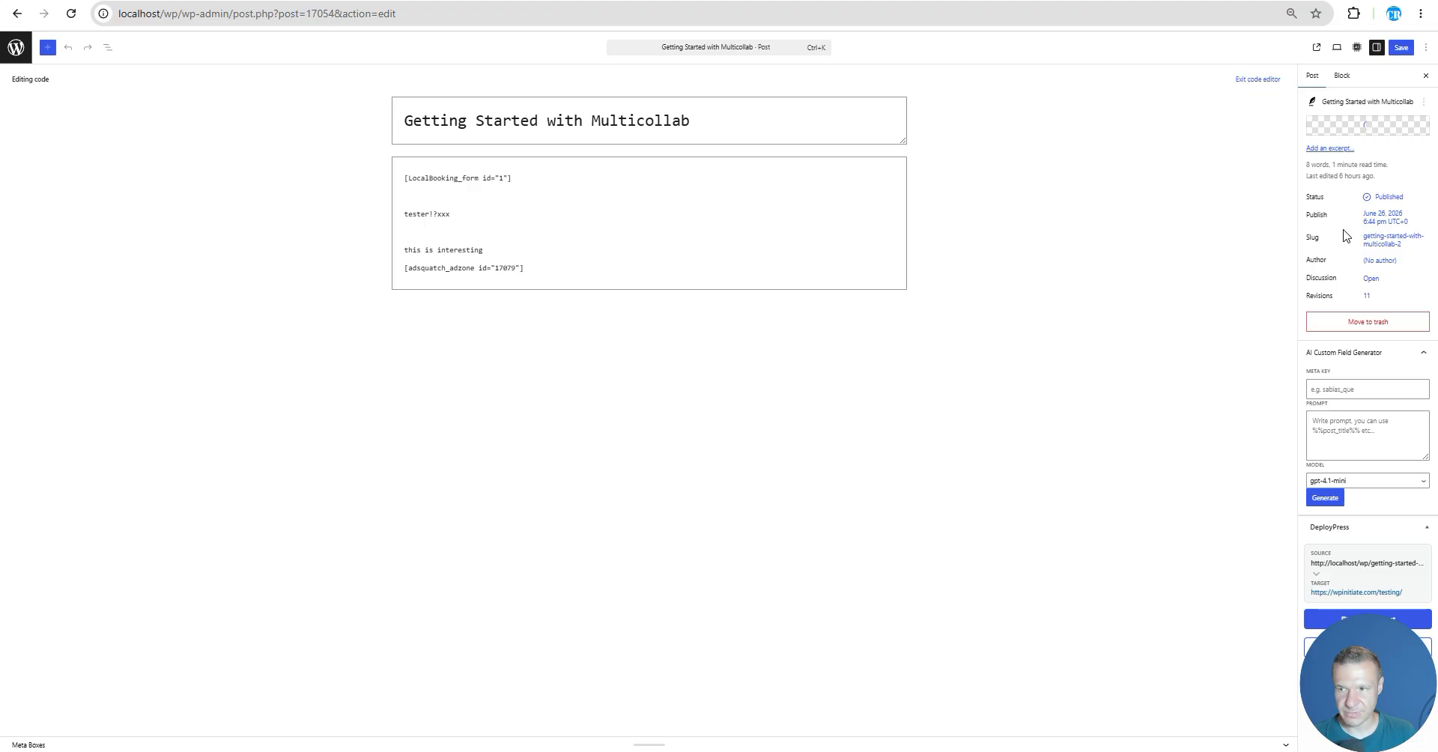
pyautogui.scroll(-2, 1347, 239)
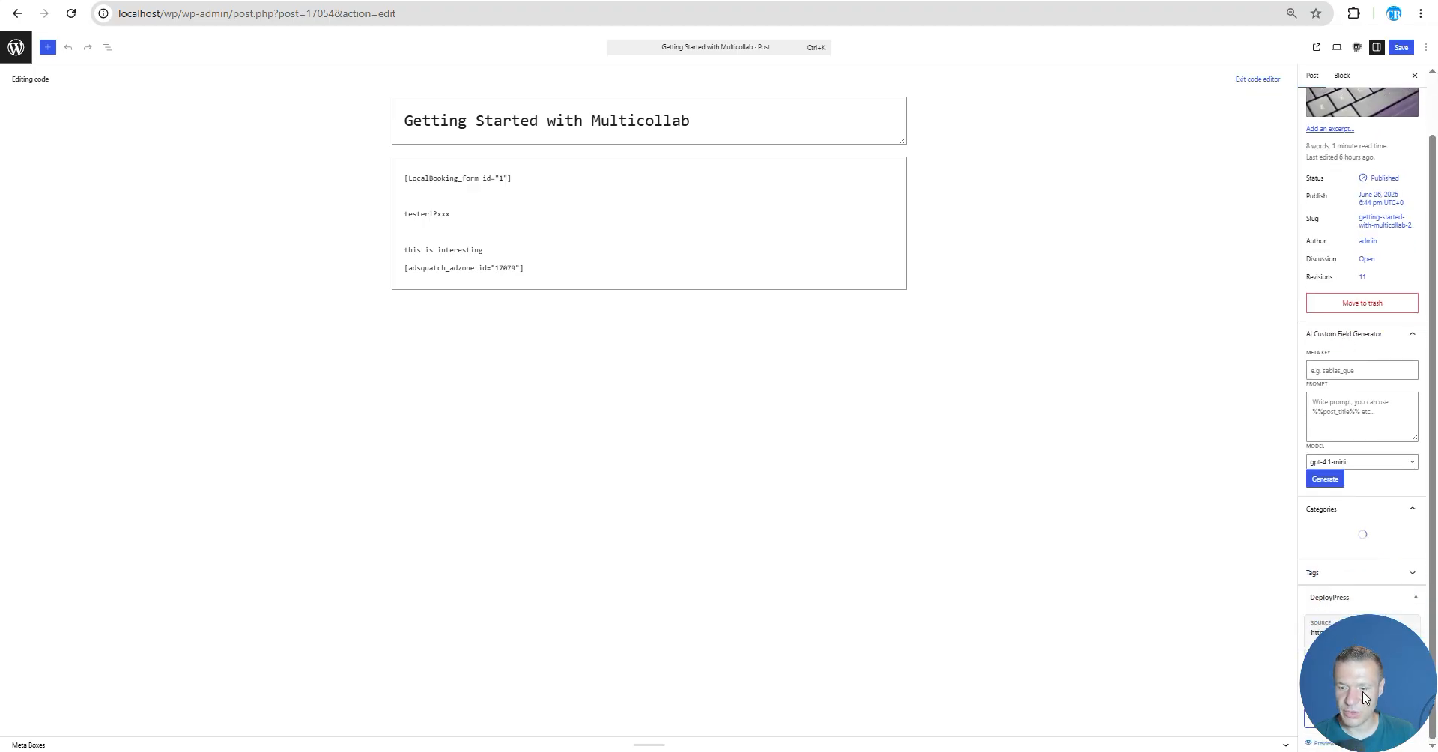
pyautogui.moveTo(1354, 656); pyautogui.dragTo(60, 691)
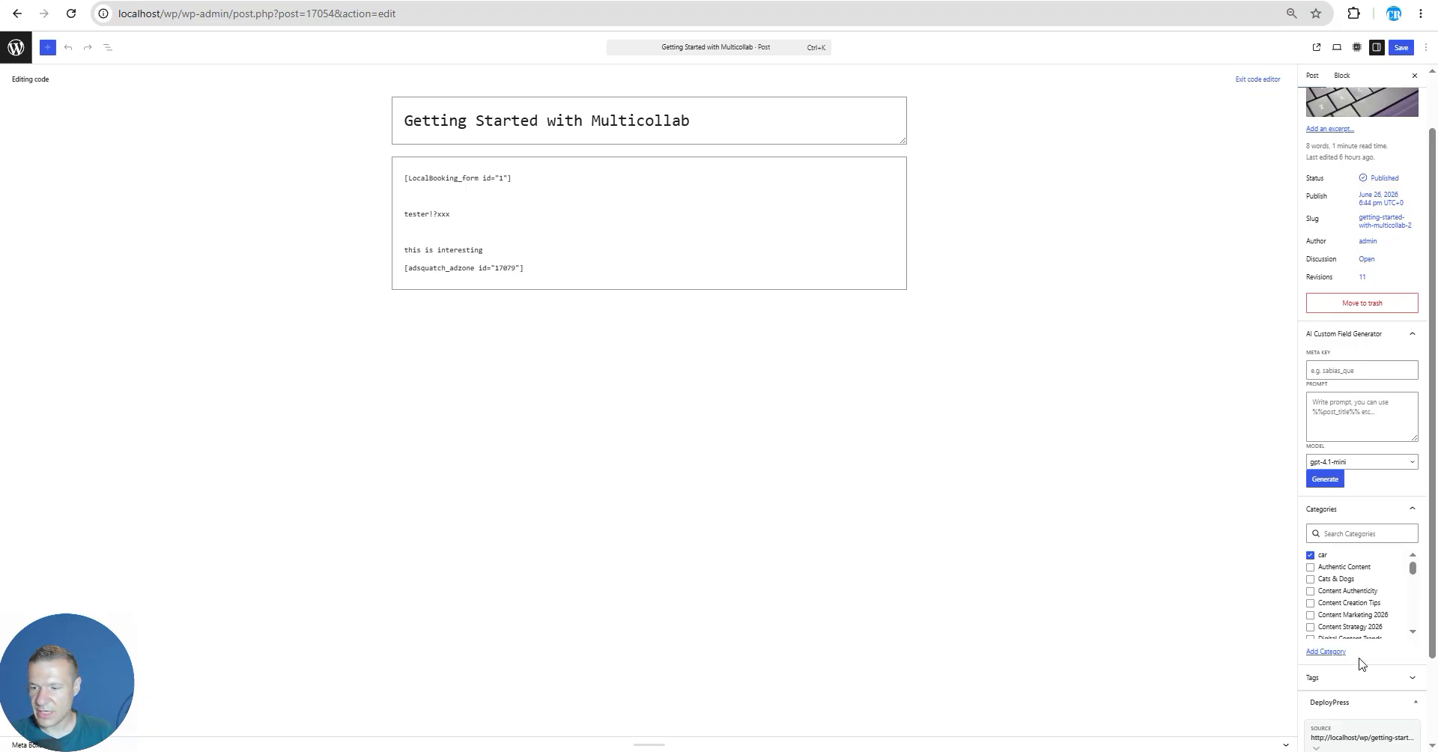
pyautogui.scroll(-2, 1358, 661)
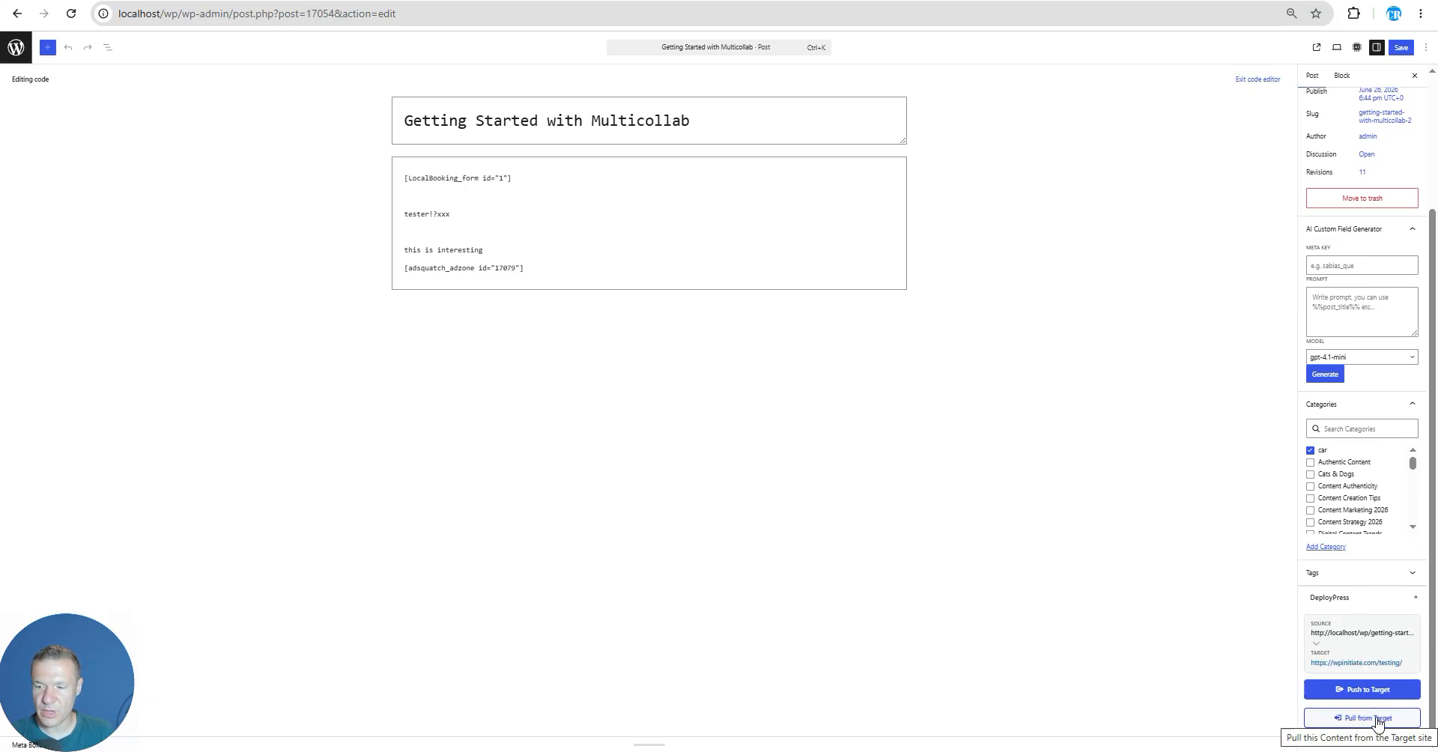
pyautogui.click(1349, 718)
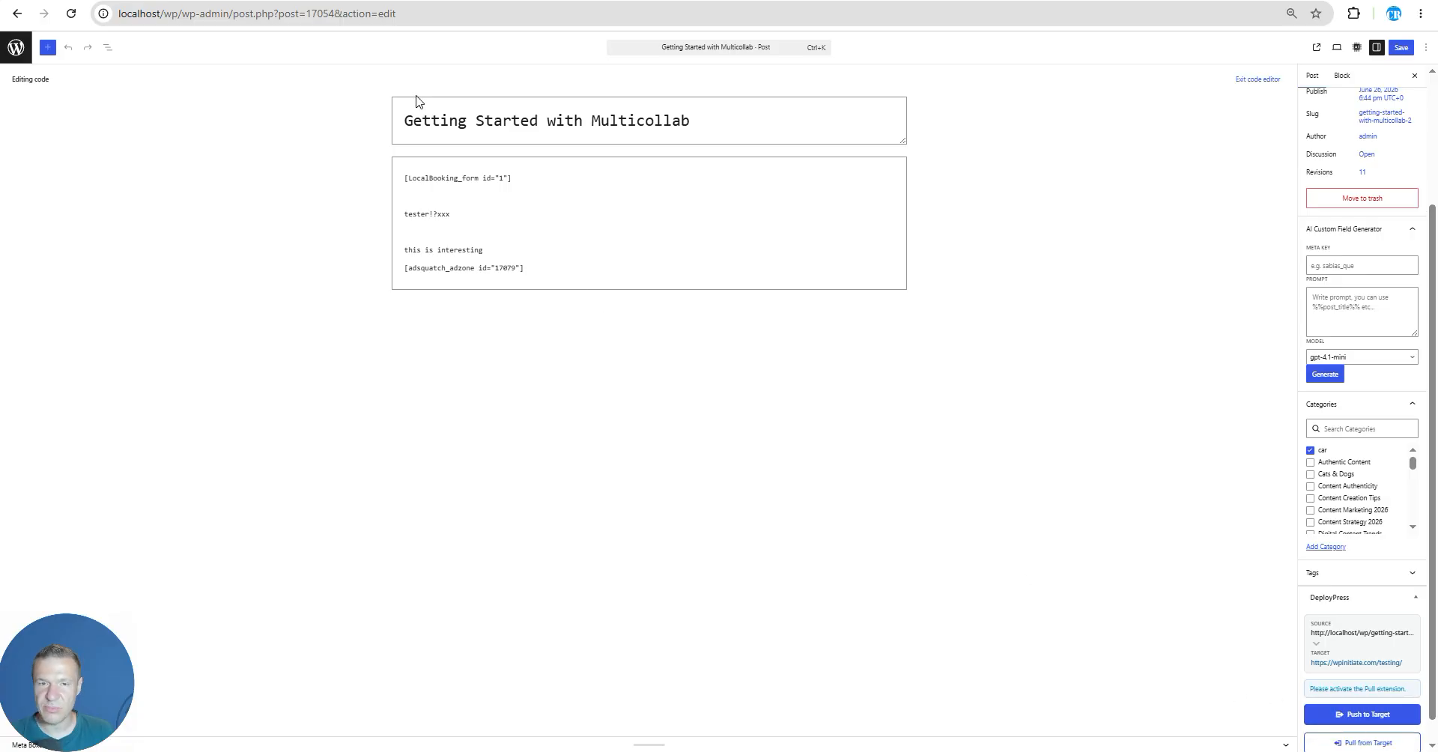
# Step: Open DeployPress's Extensions page on the localhost site and review the available modules, including Content Pulling
pyautogui.click(15, 47)
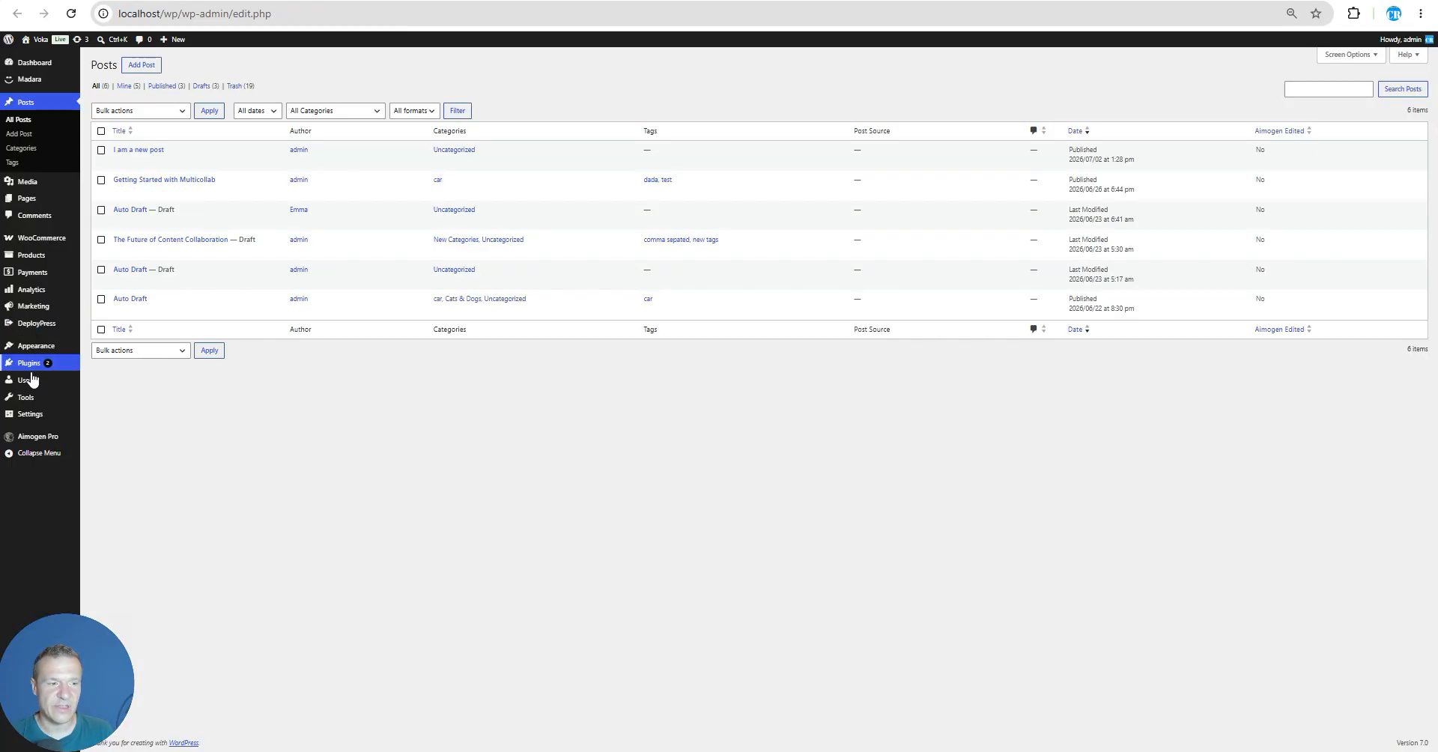
pyautogui.click(38, 322)
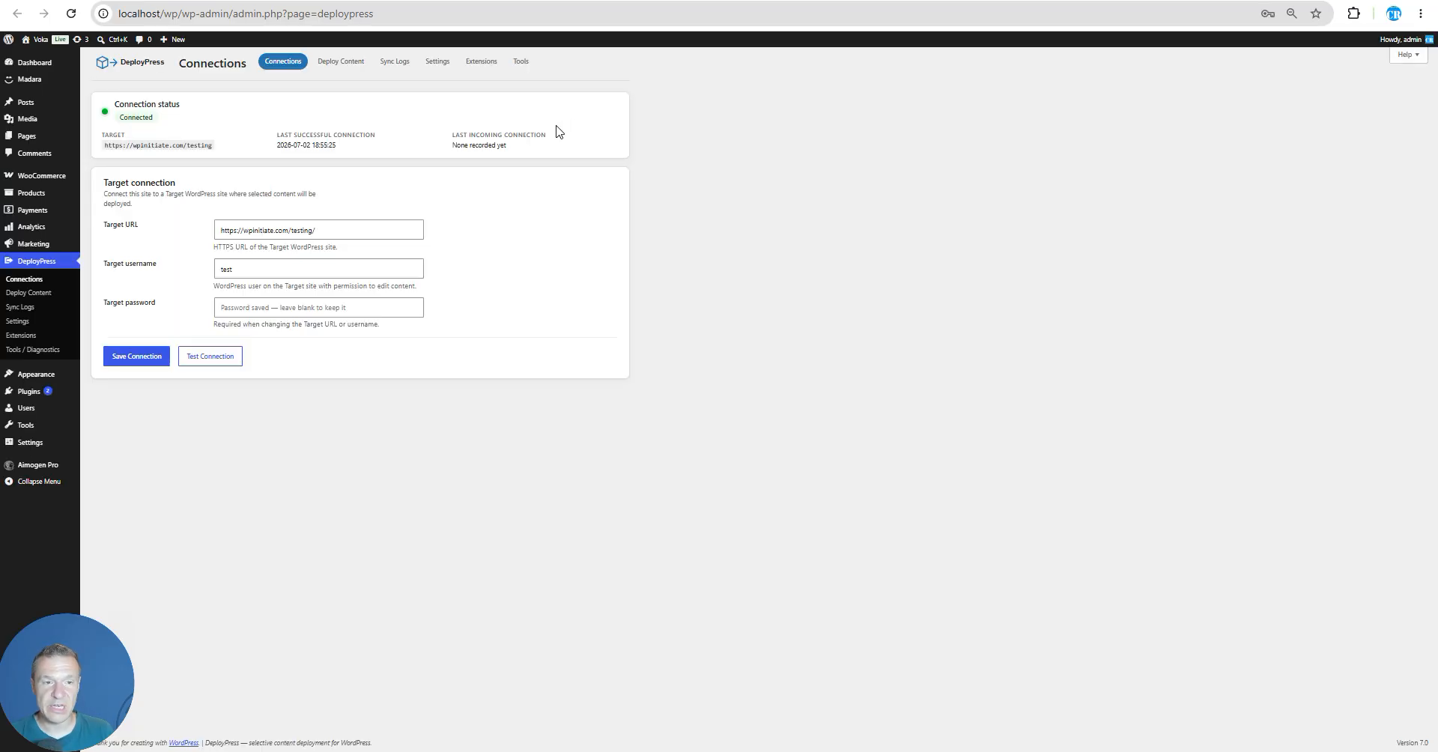
pyautogui.click(474, 70)
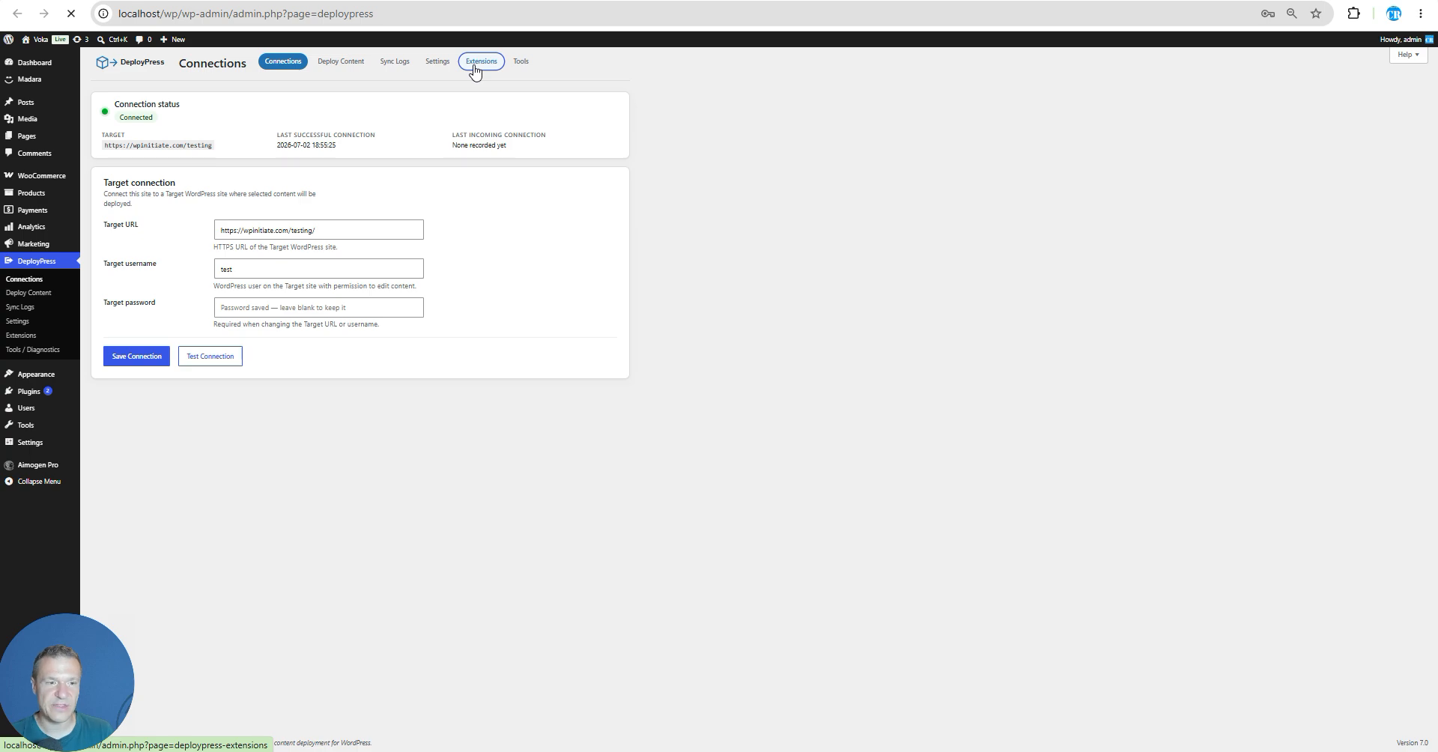
pyautogui.scroll(-2, 194, 318)
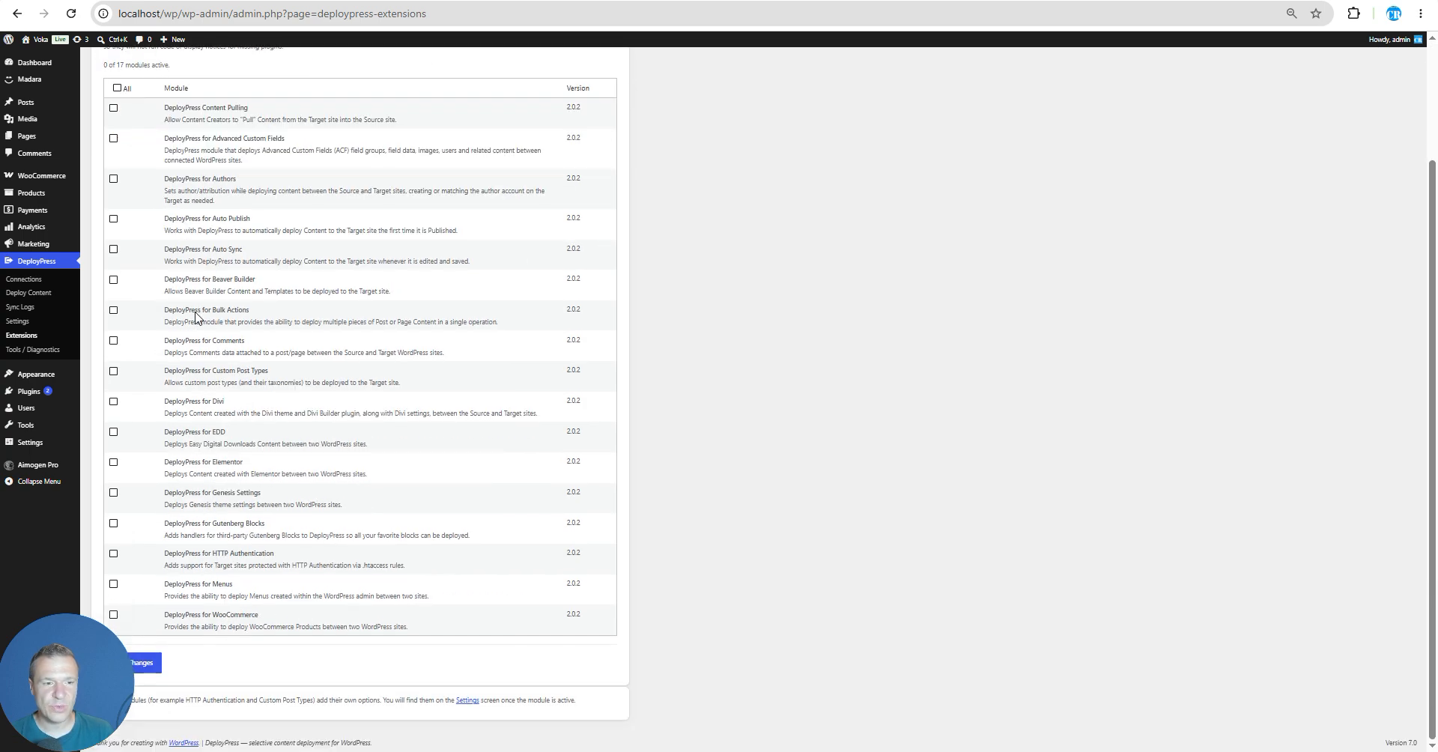
pyautogui.scroll(3, 153, 363)
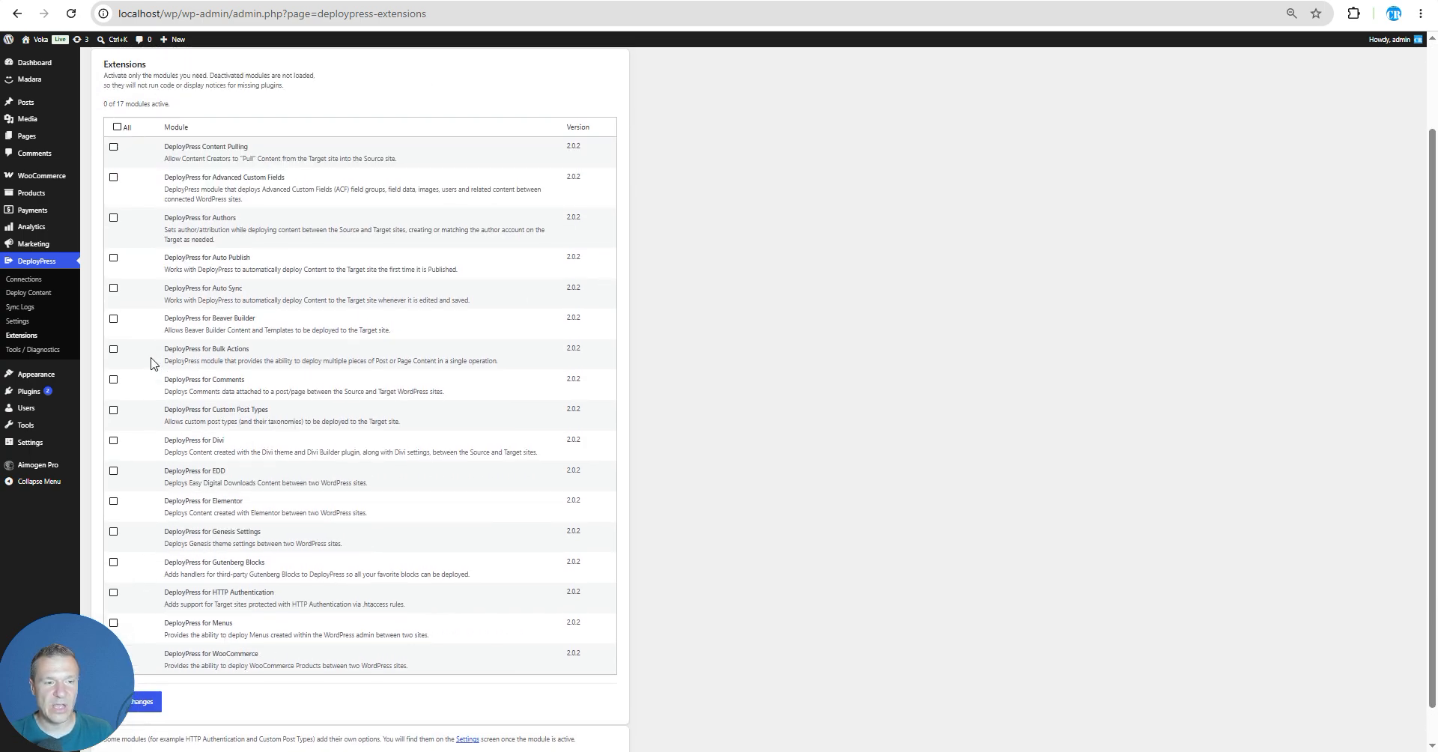
pyautogui.scroll(-3, 142, 209)
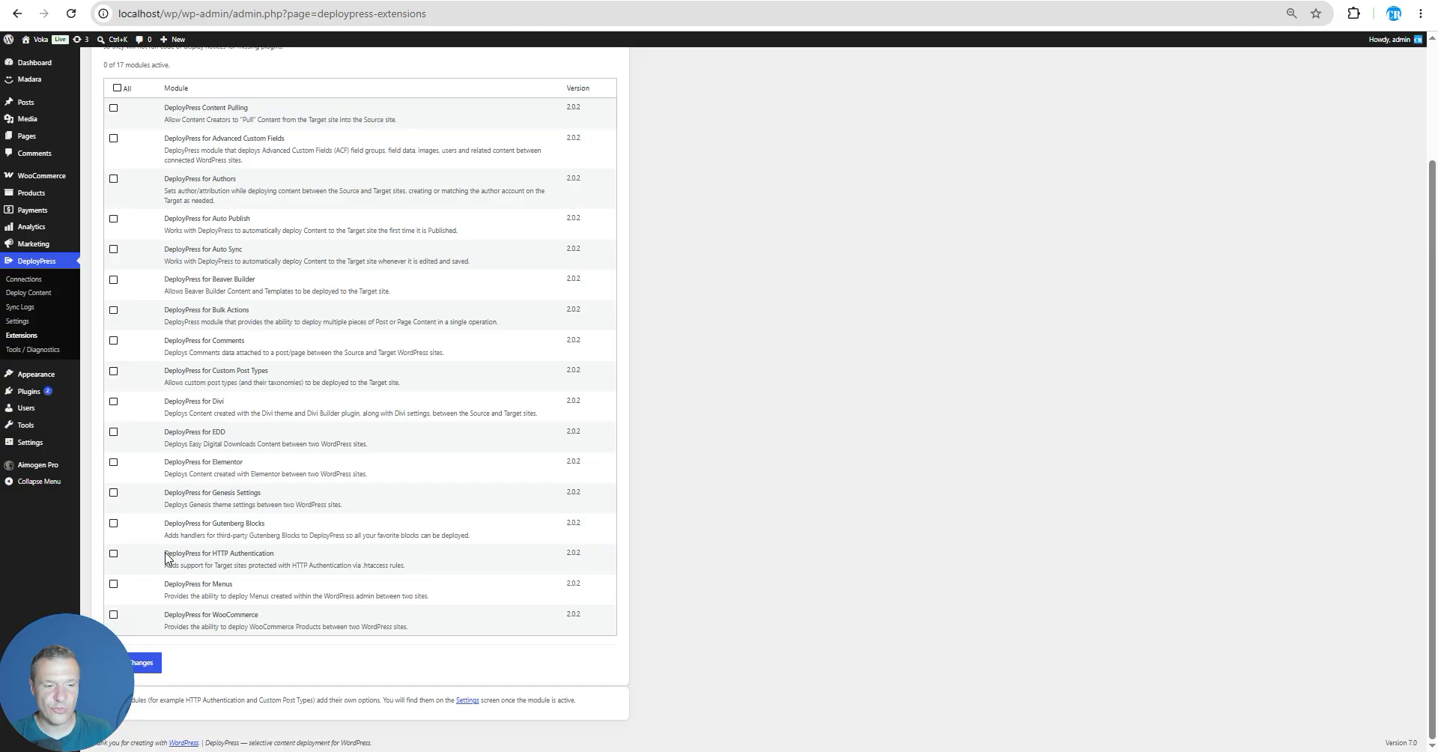
pyautogui.scroll(1, 166, 558)
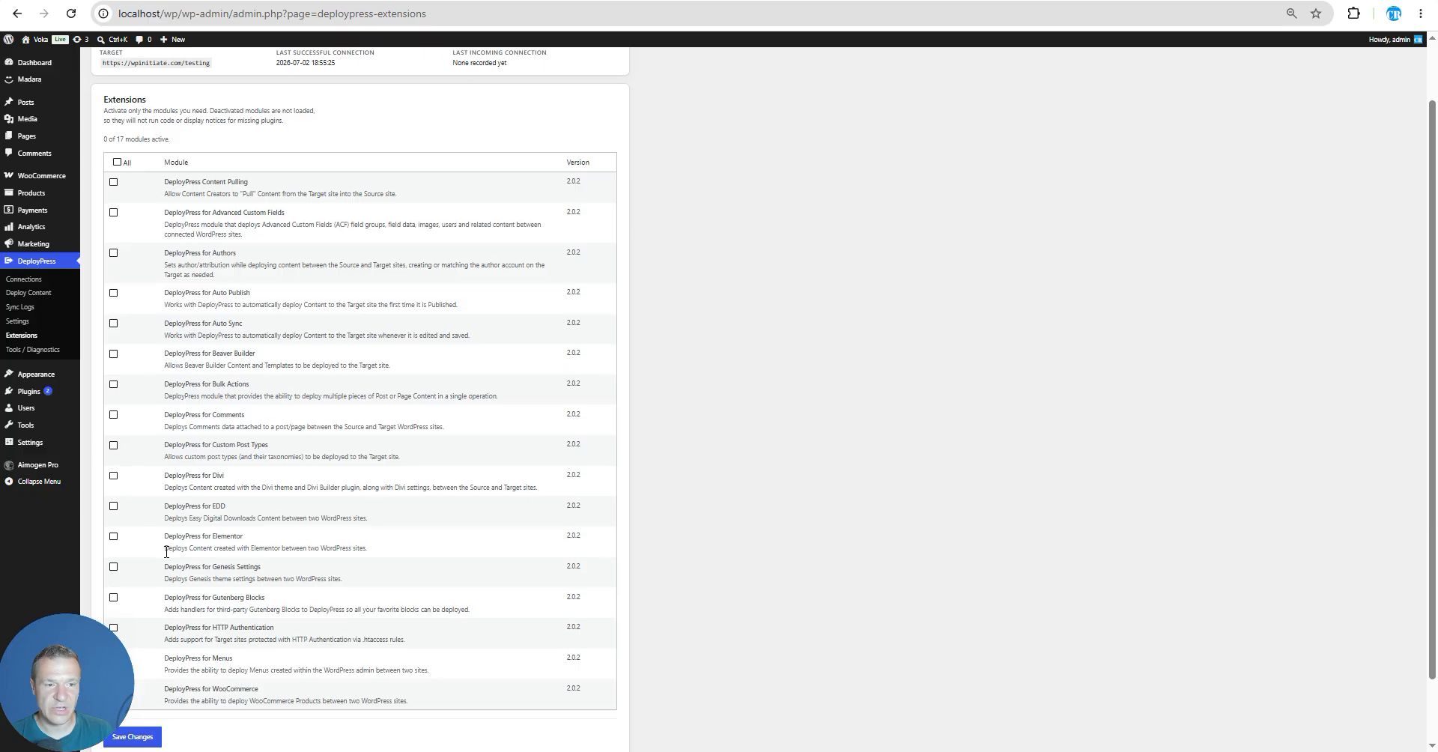
pyautogui.scroll(-1, 166, 552)
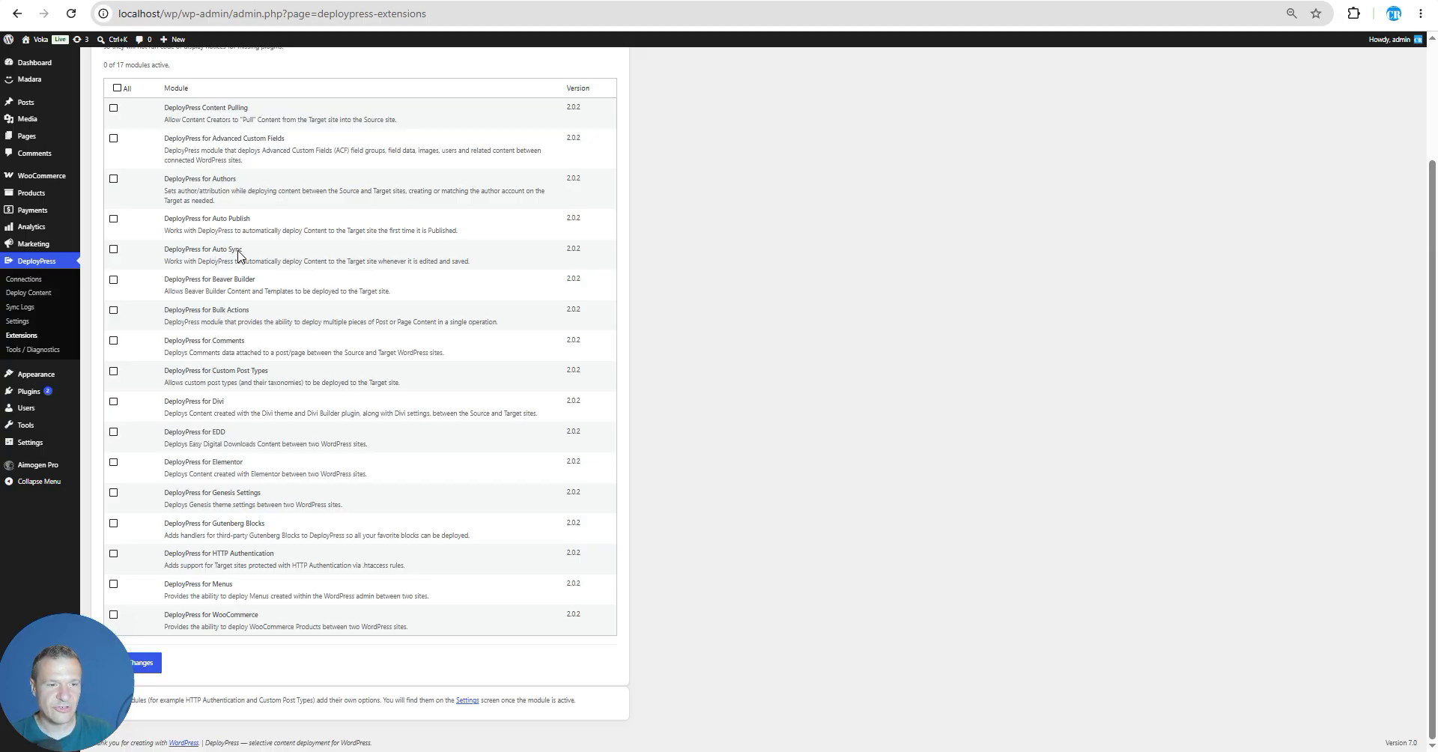
pyautogui.scroll(1, 222, 259)
pyautogui.scroll(1, 217, 255)
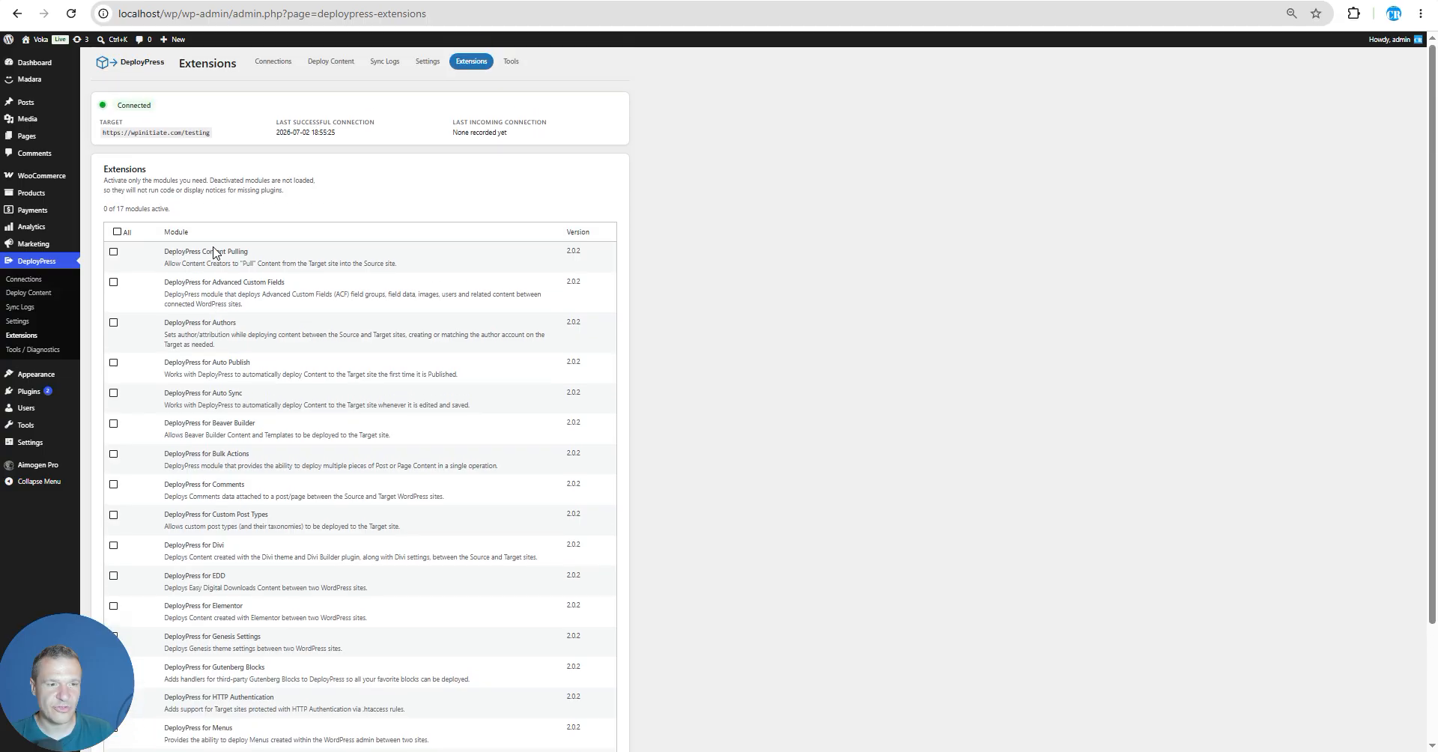
# Step: Activate DeployPress Content Pulling and all the other extension modules, and save the changes
pyautogui.moveTo(165, 253); pyautogui.dragTo(249, 256)
pyautogui.click(113, 251)
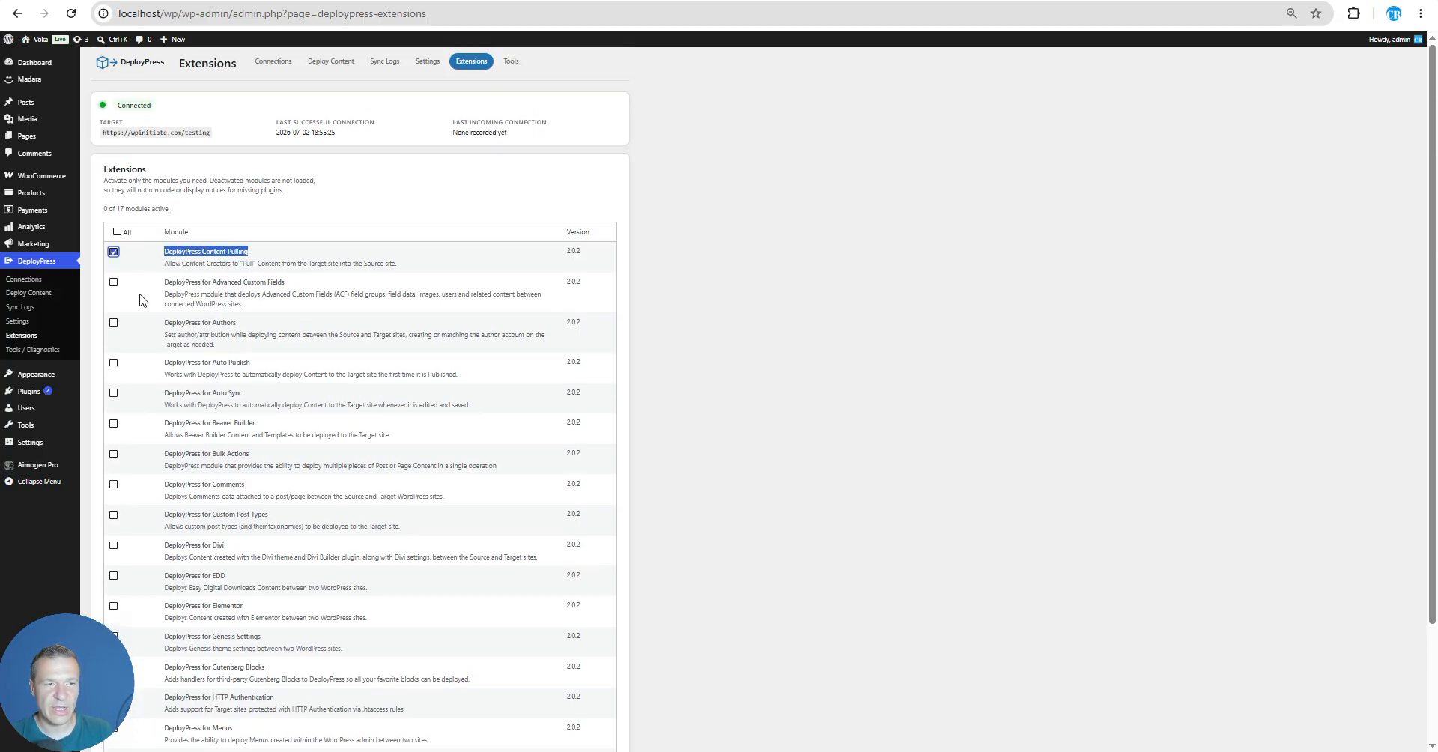
pyautogui.click(117, 232)
pyautogui.scroll(-2, 170, 378)
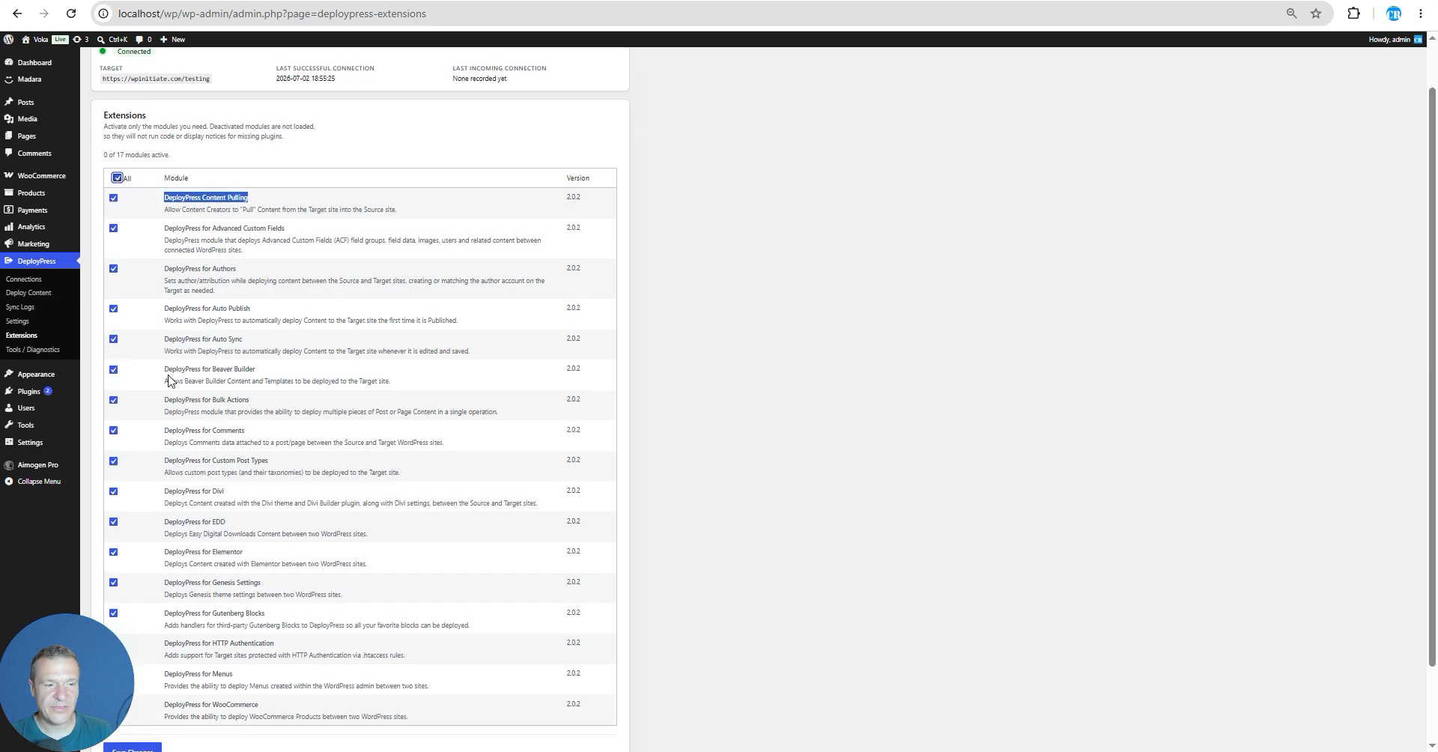
pyautogui.click(155, 669)
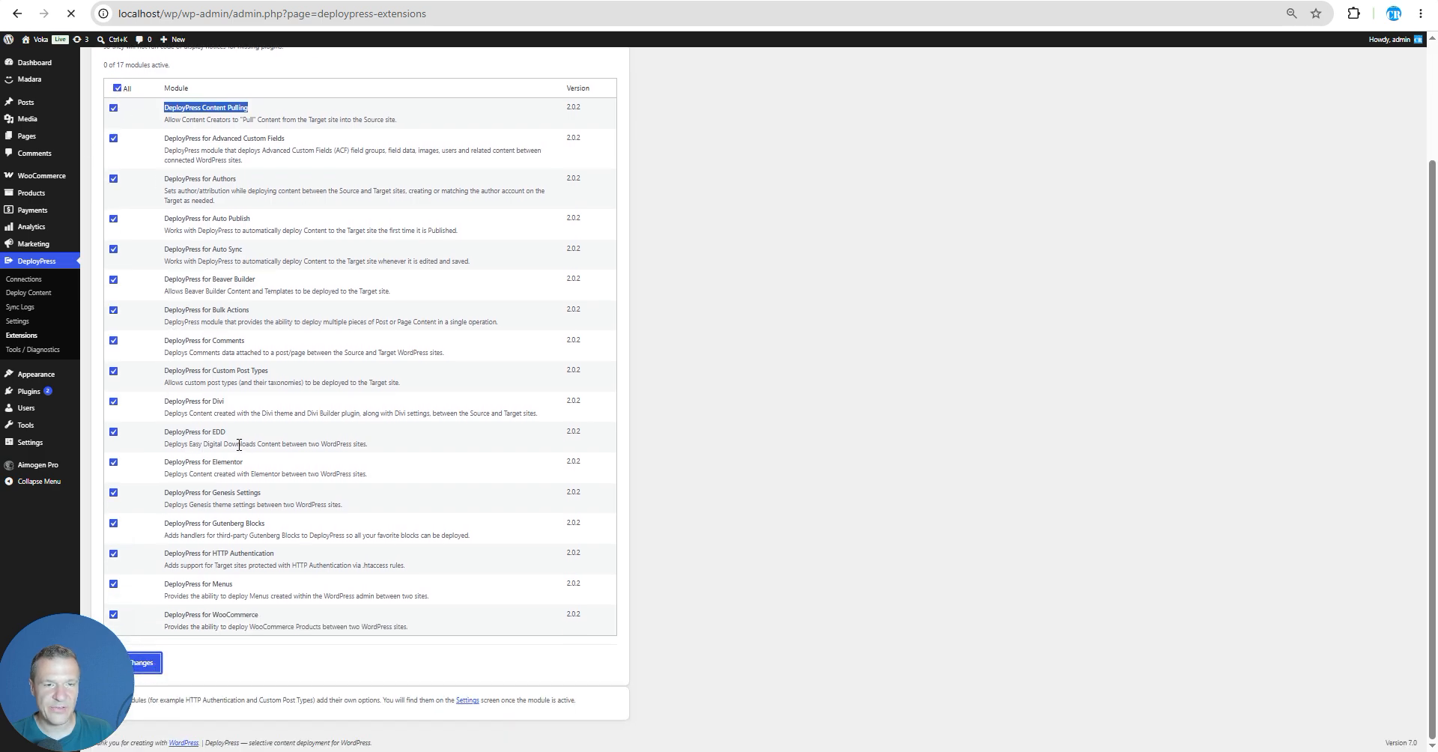
# Step: Review the notices about plugins required by the Advanced Custom Fields, EDD, Elementor and Beaver Builder modules, along with the module list
pyautogui.scroll(2, 239, 445)
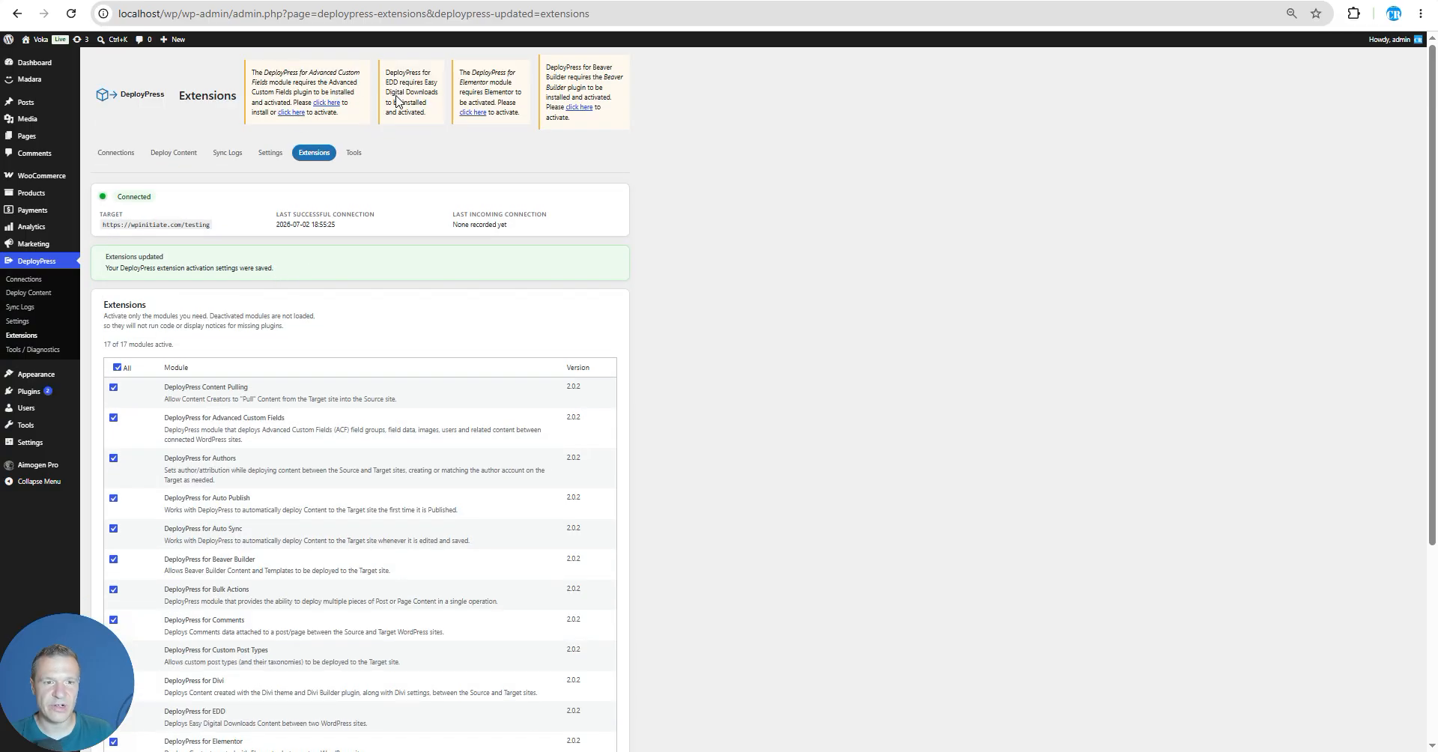
pyautogui.moveTo(308, 73); pyautogui.dragTo(267, 83)
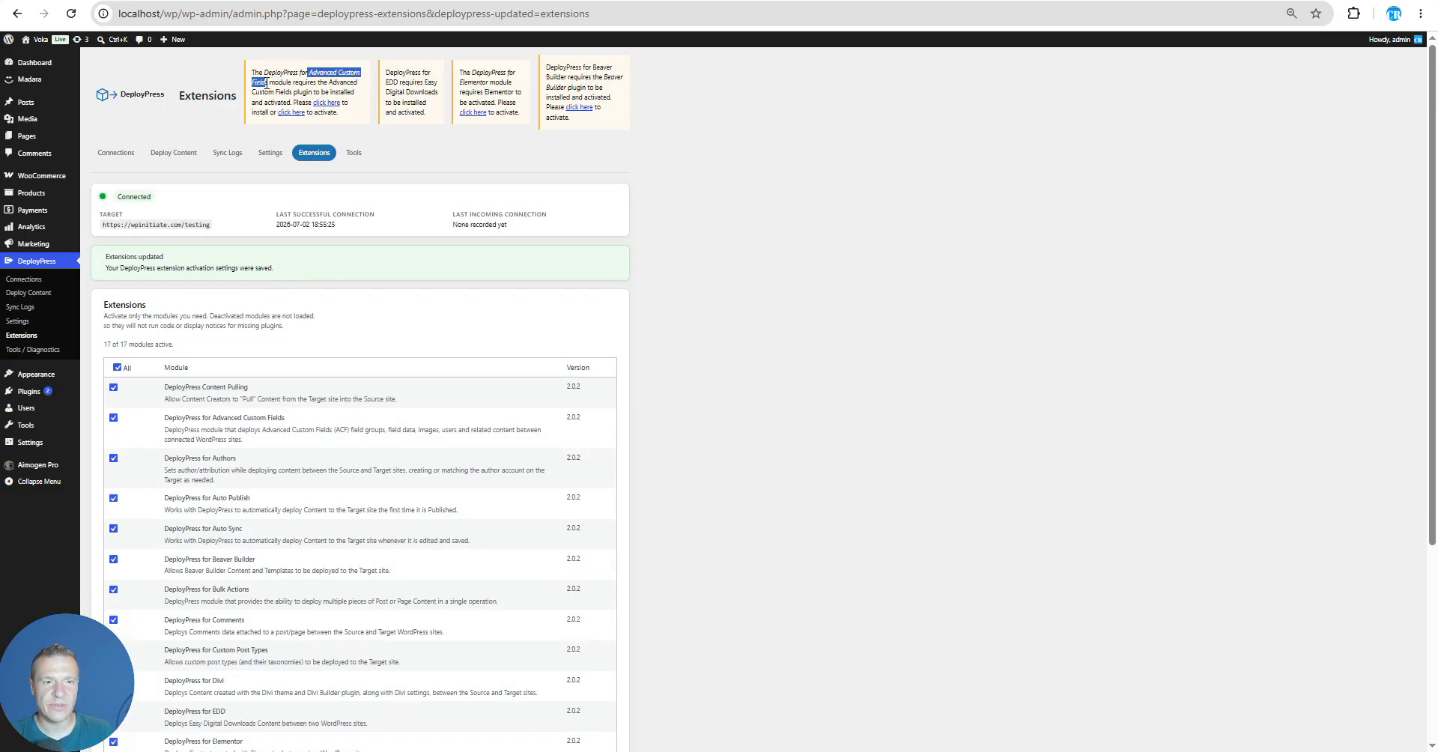
pyautogui.doubleClick(391, 82)
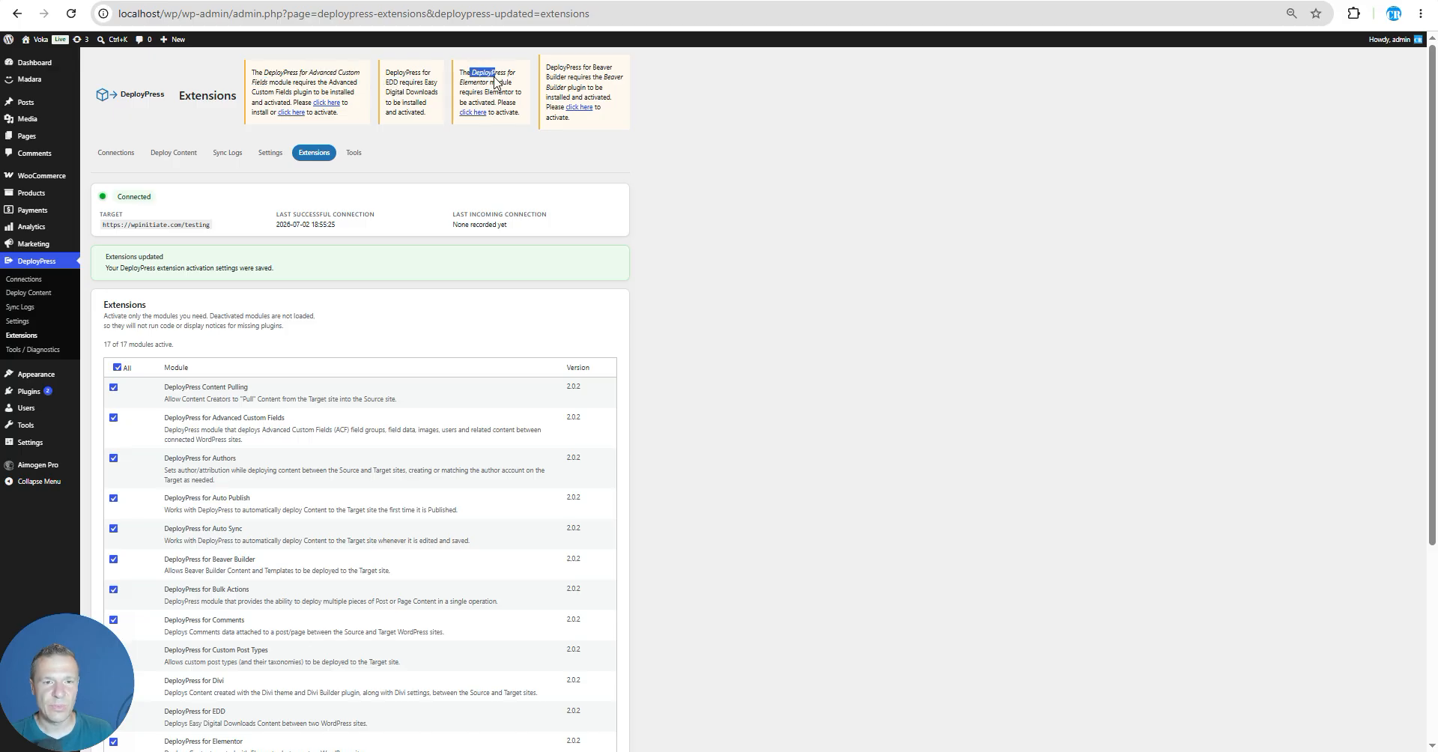
pyautogui.doubleClick(472, 83)
pyautogui.moveTo(598, 66); pyautogui.dragTo(567, 77)
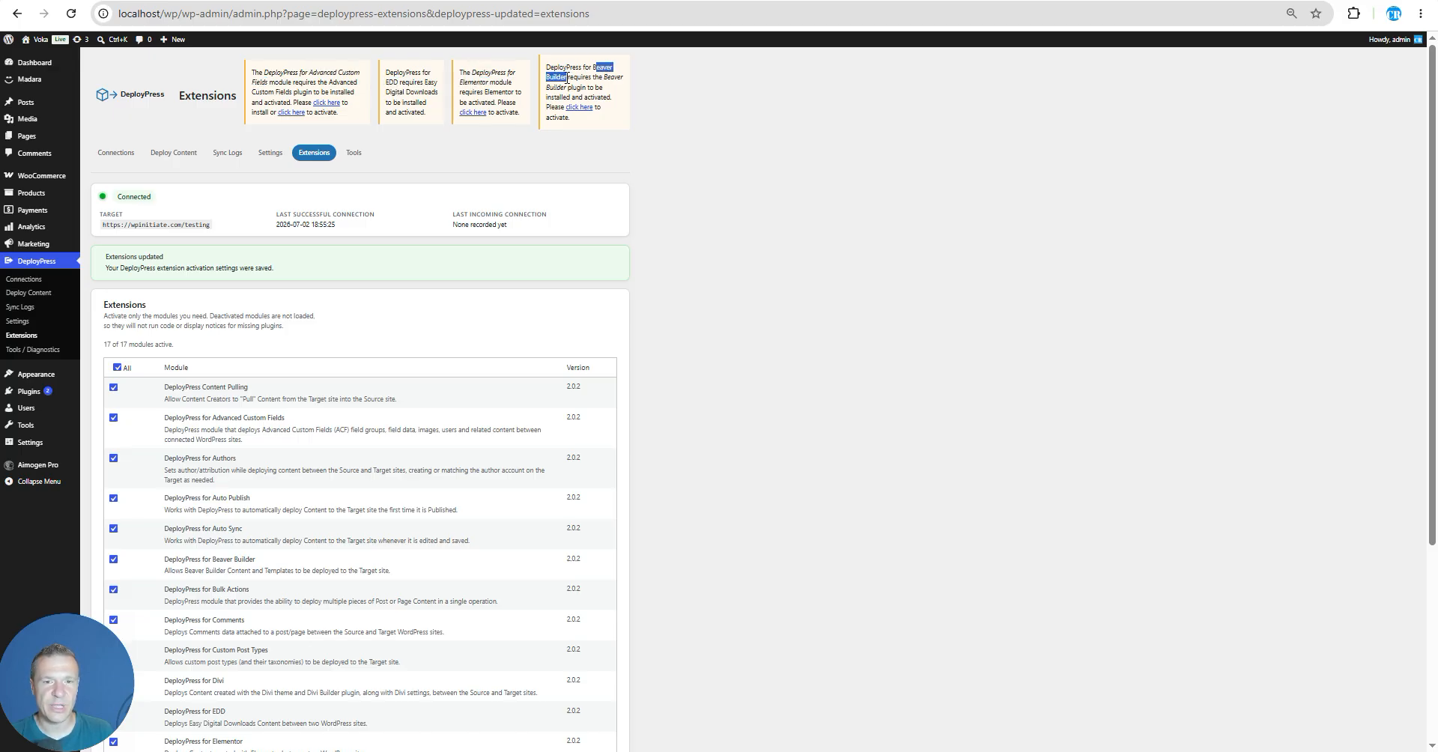
pyautogui.click(498, 89)
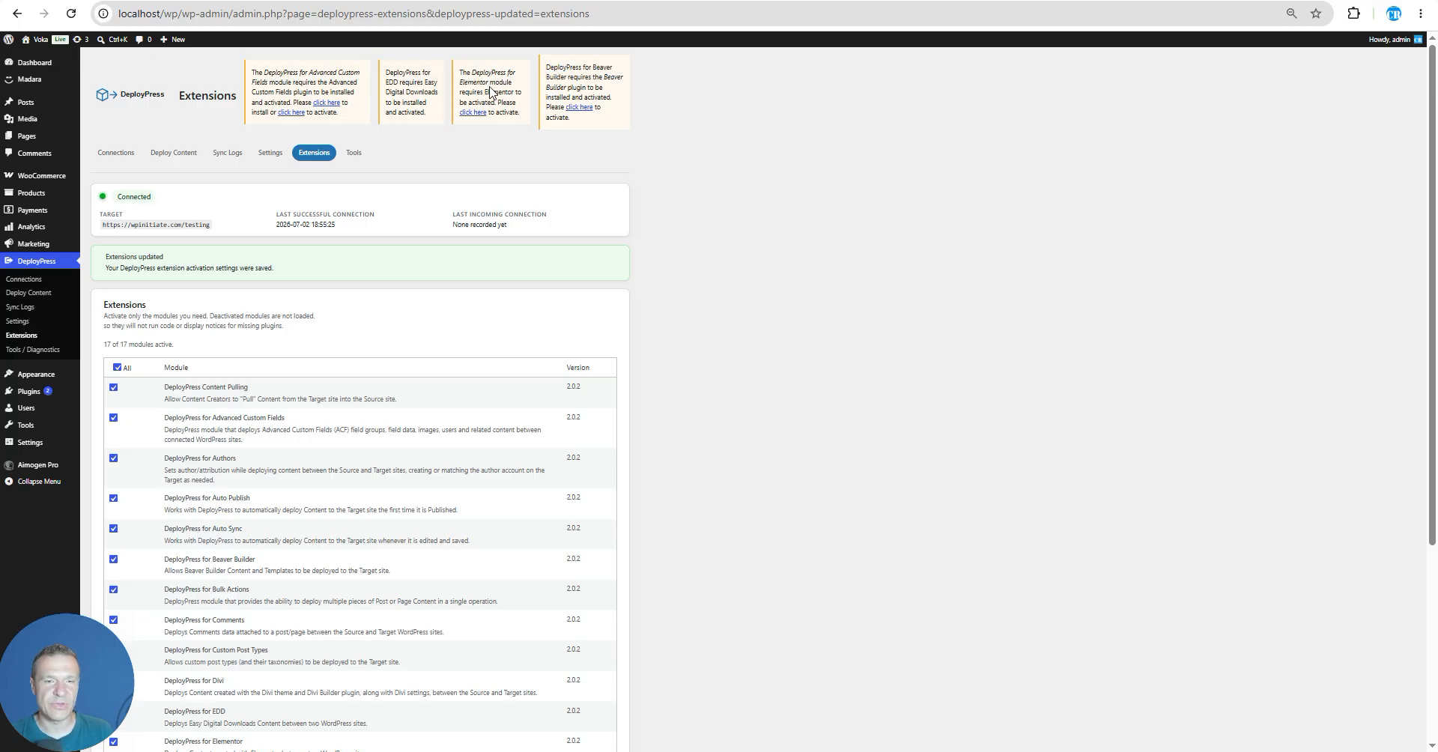
pyautogui.scroll(-4, 457, 232)
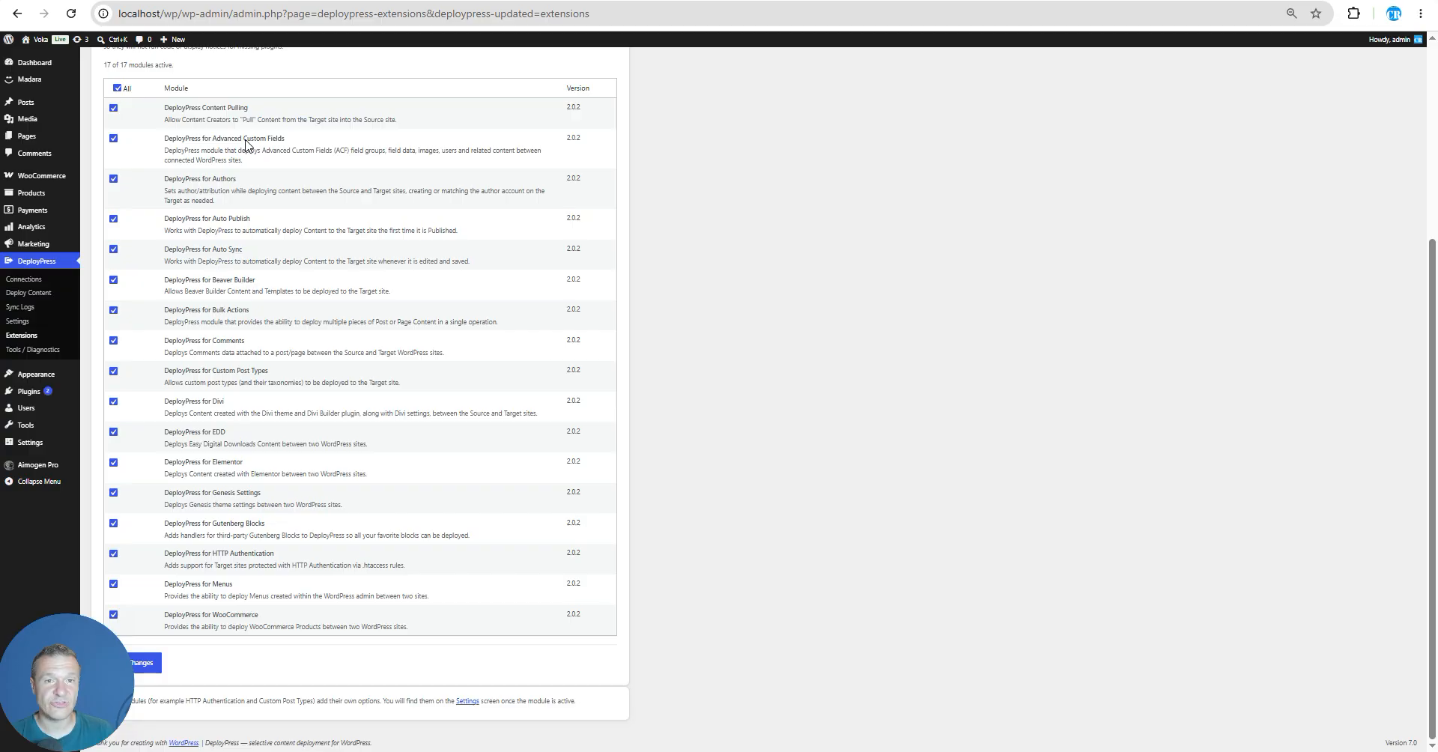
pyautogui.scroll(4, 216, 350)
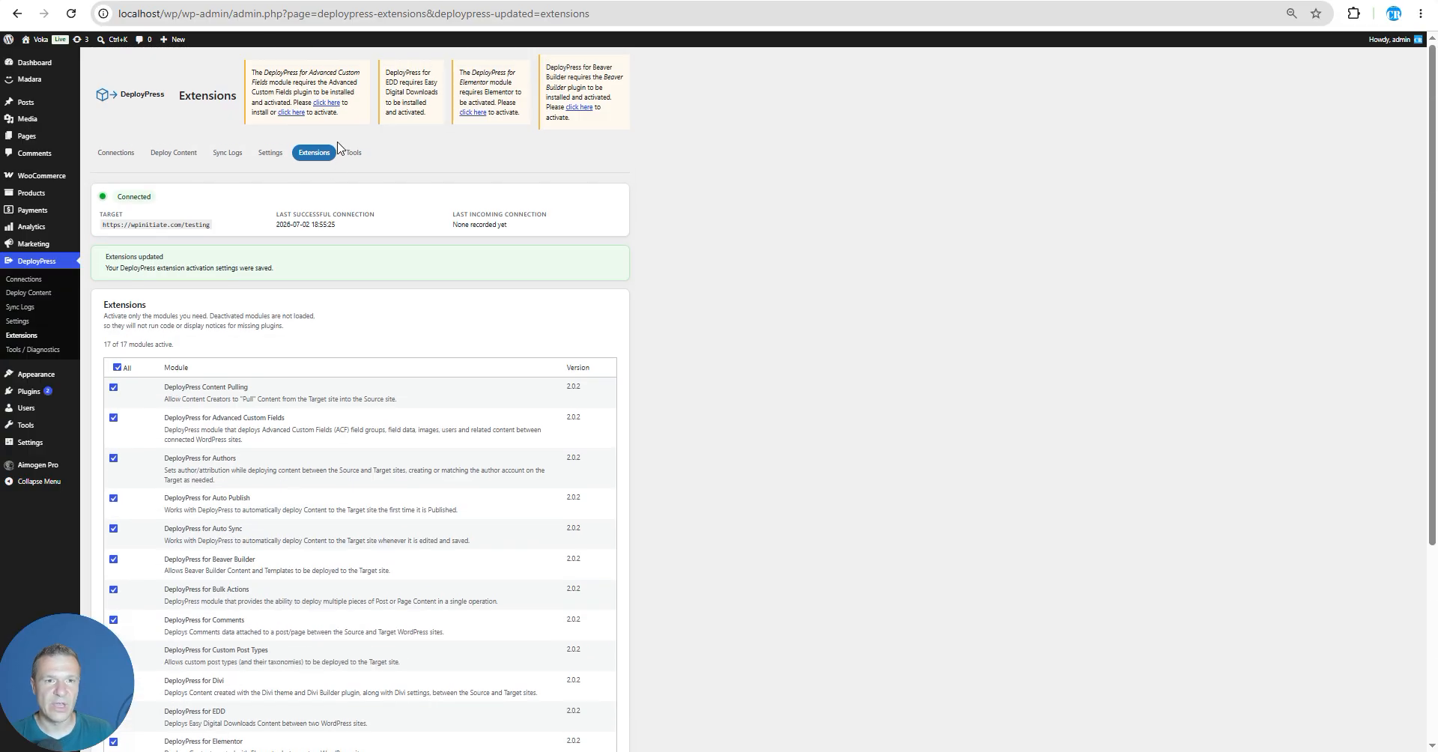
# Step: Open "I am a new post" from the localhost posts list for editing and push it to the target site
pyautogui.hotkey('ctrl', 'Tab')
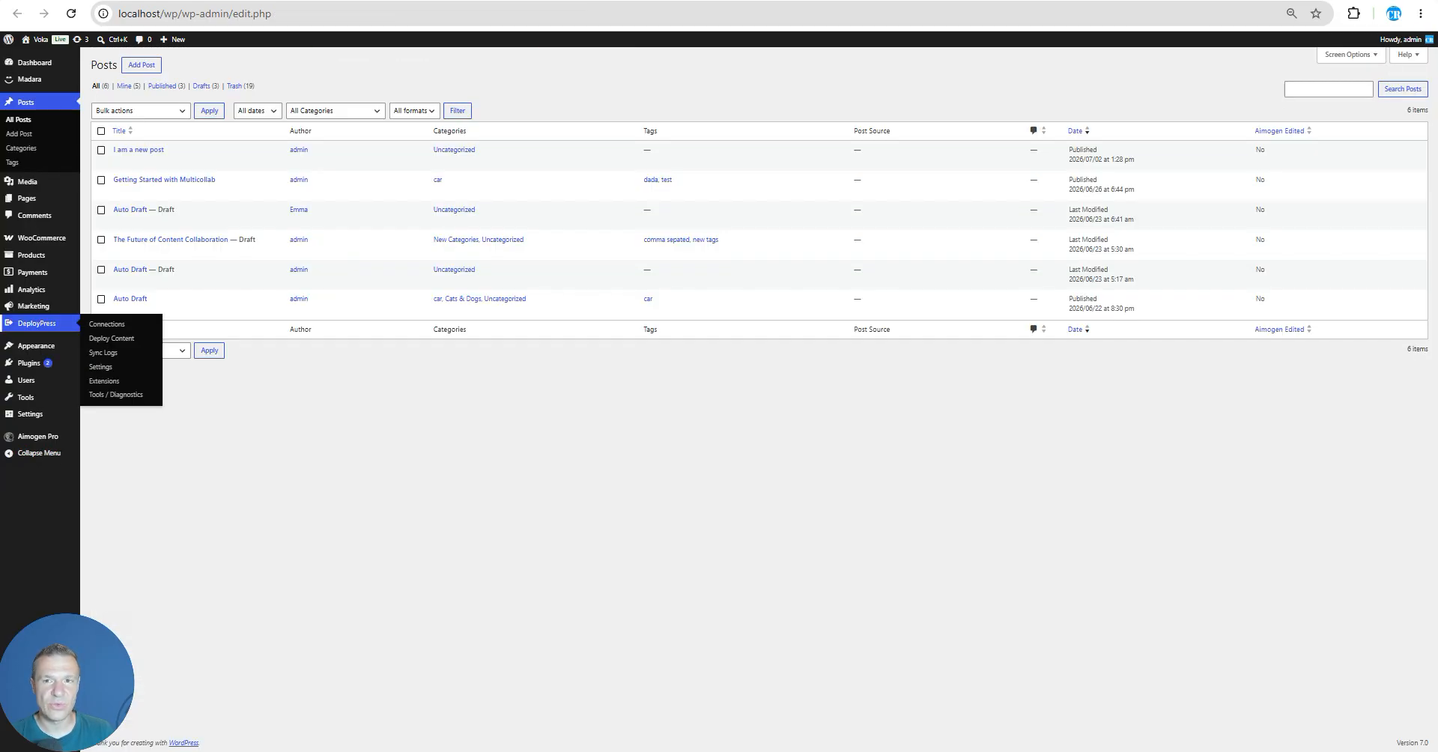
pyautogui.middleClick(129, 152)
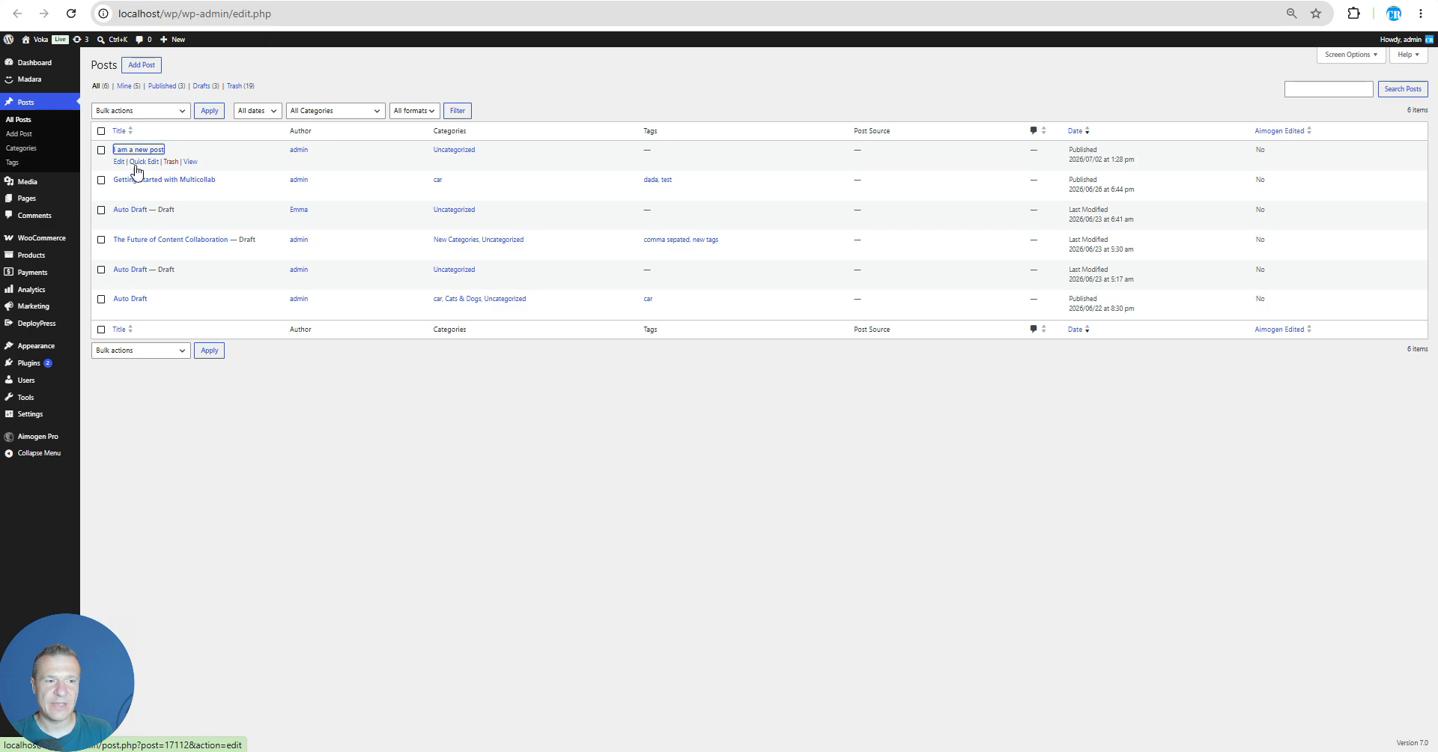
pyautogui.middleClick(146, 181)
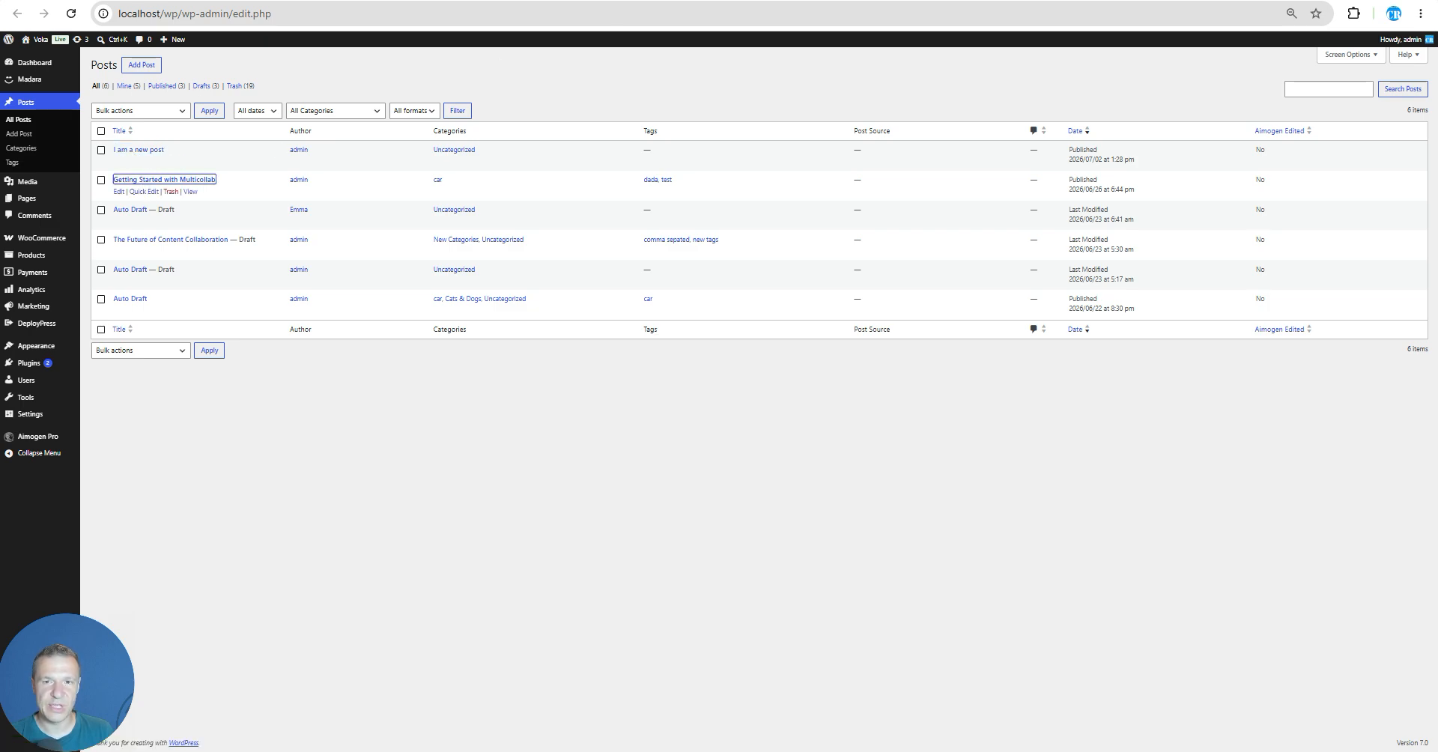
pyautogui.press('Return')
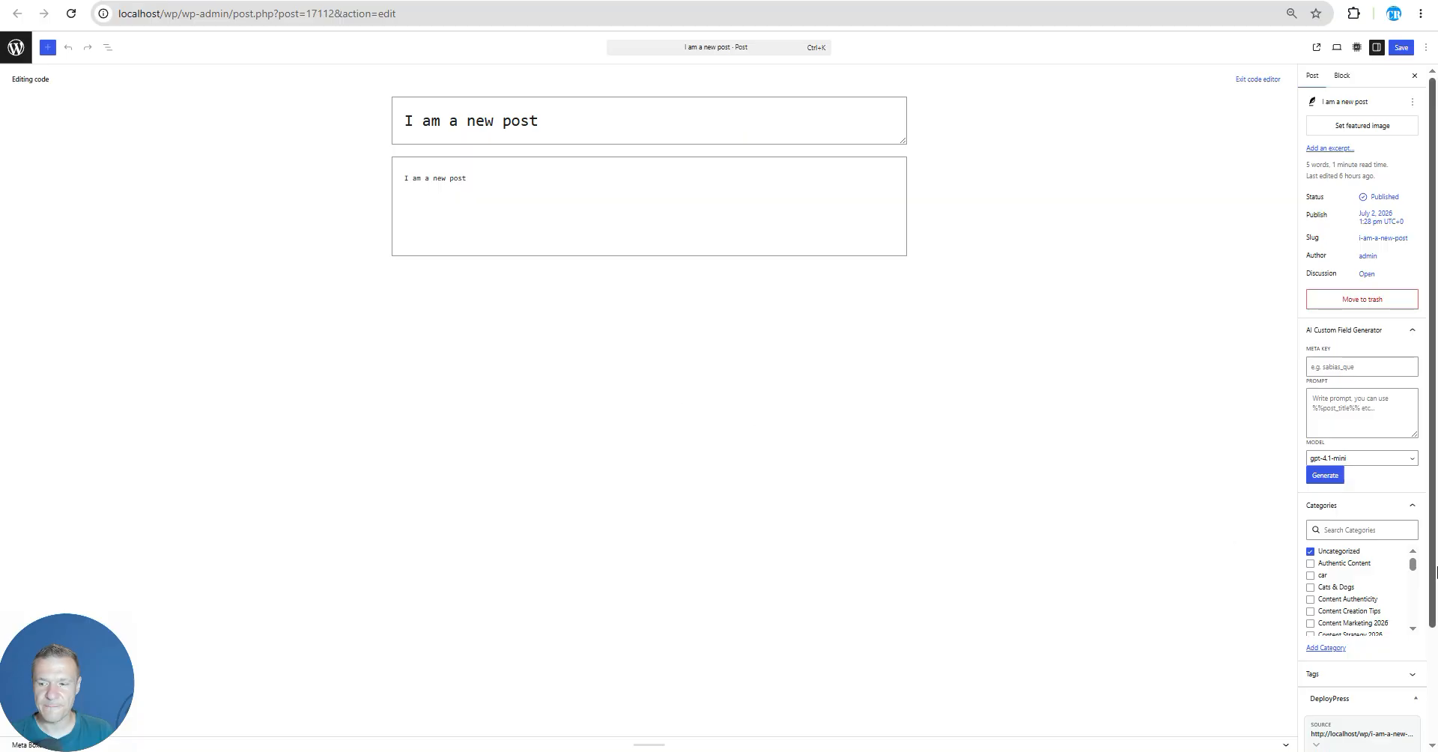
pyautogui.scroll(-2, 1340, 599)
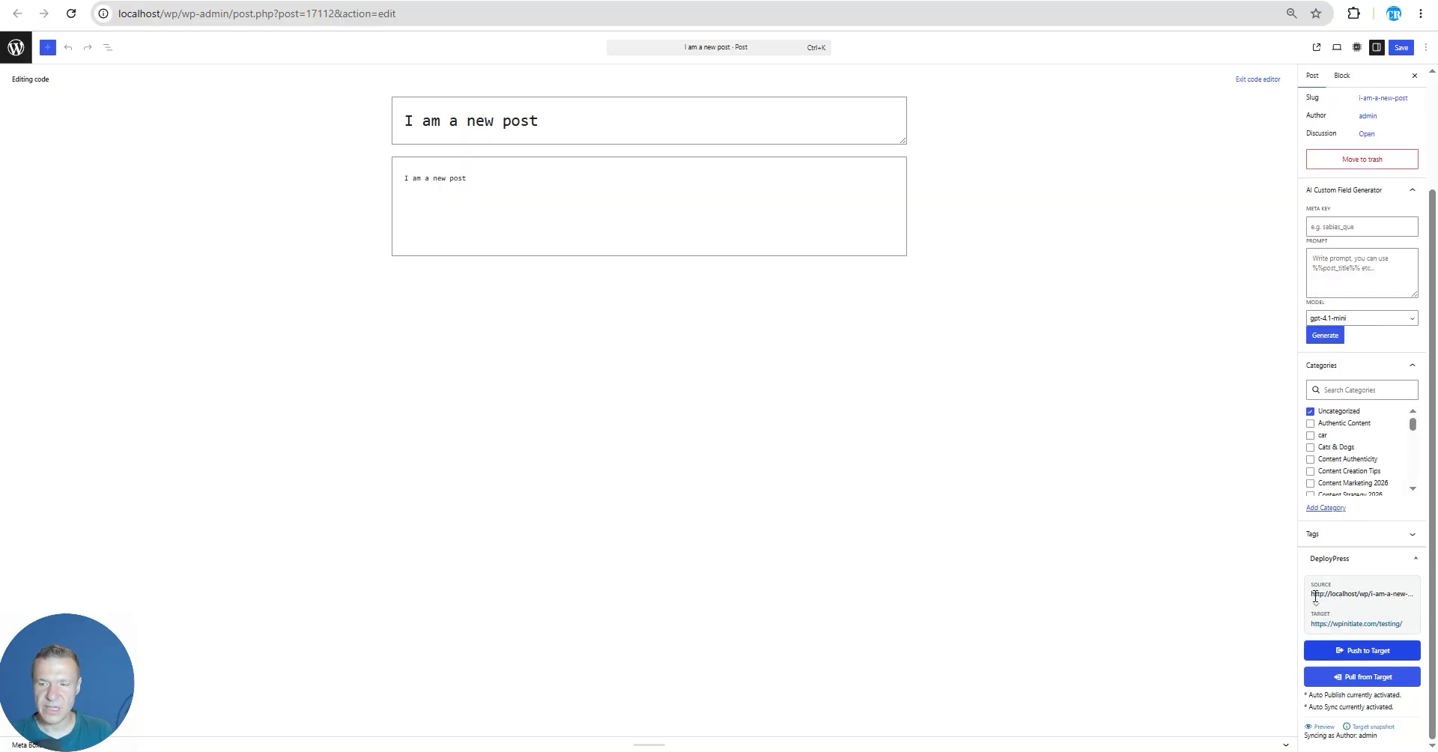
pyautogui.click(1328, 654)
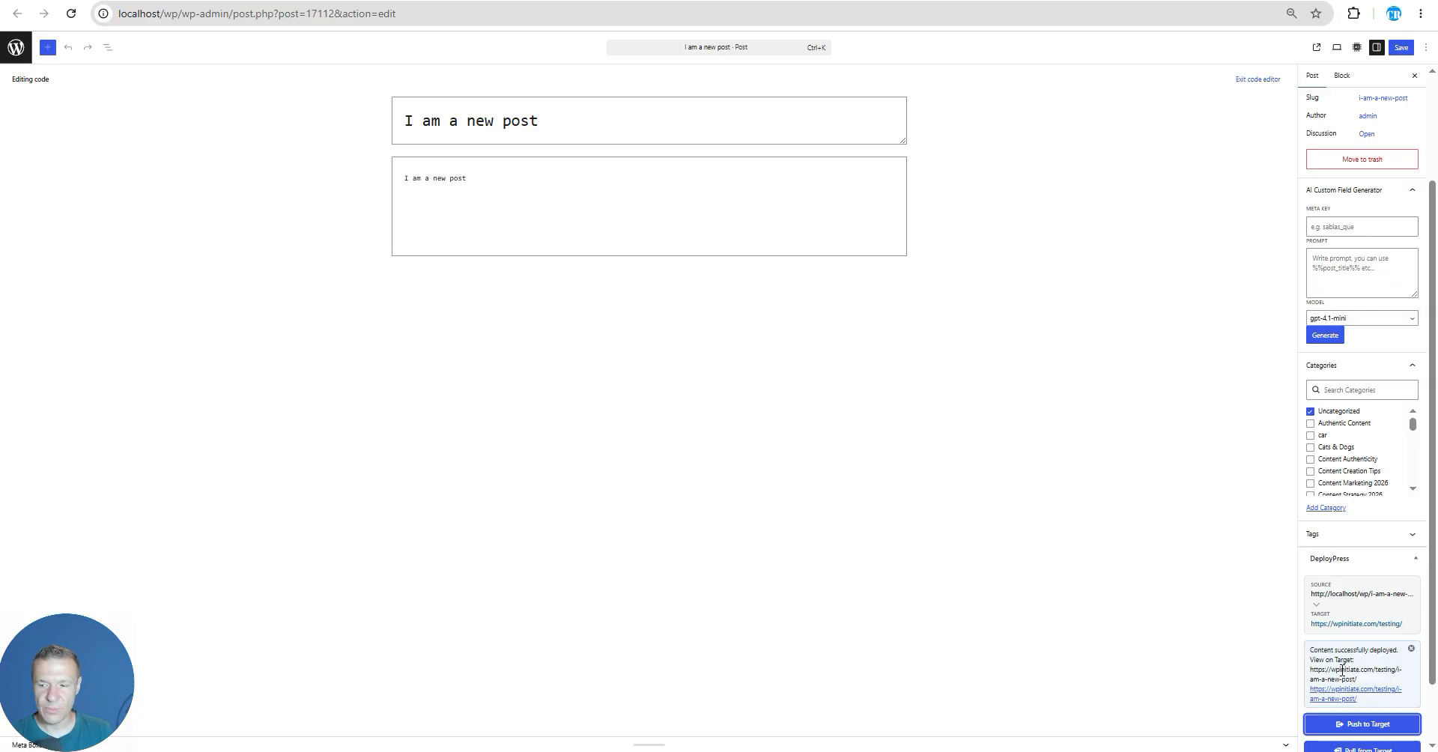
# Step: Open the deployed "I am a new post" from the Testing site's posts list to inspect it
pyautogui.click(748, 0)
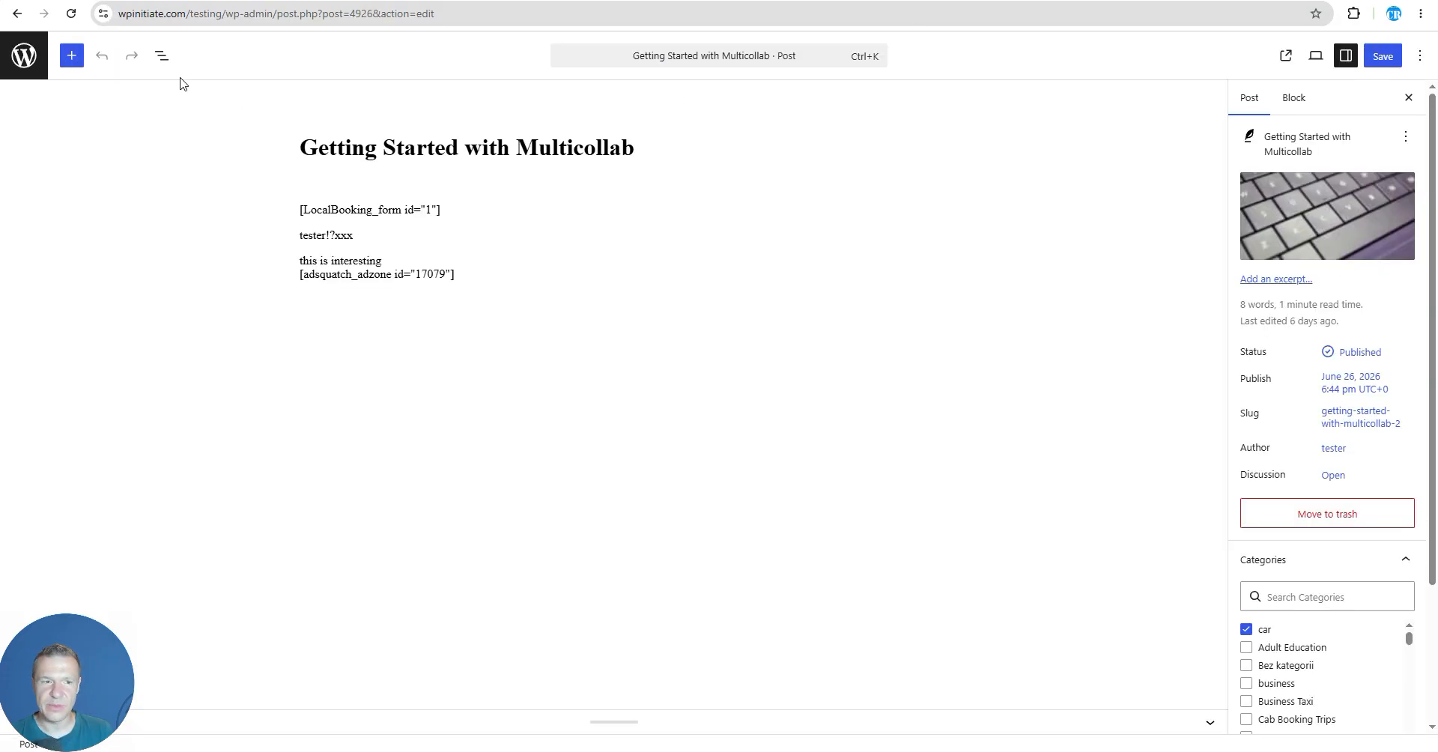
pyautogui.click(26, 65)
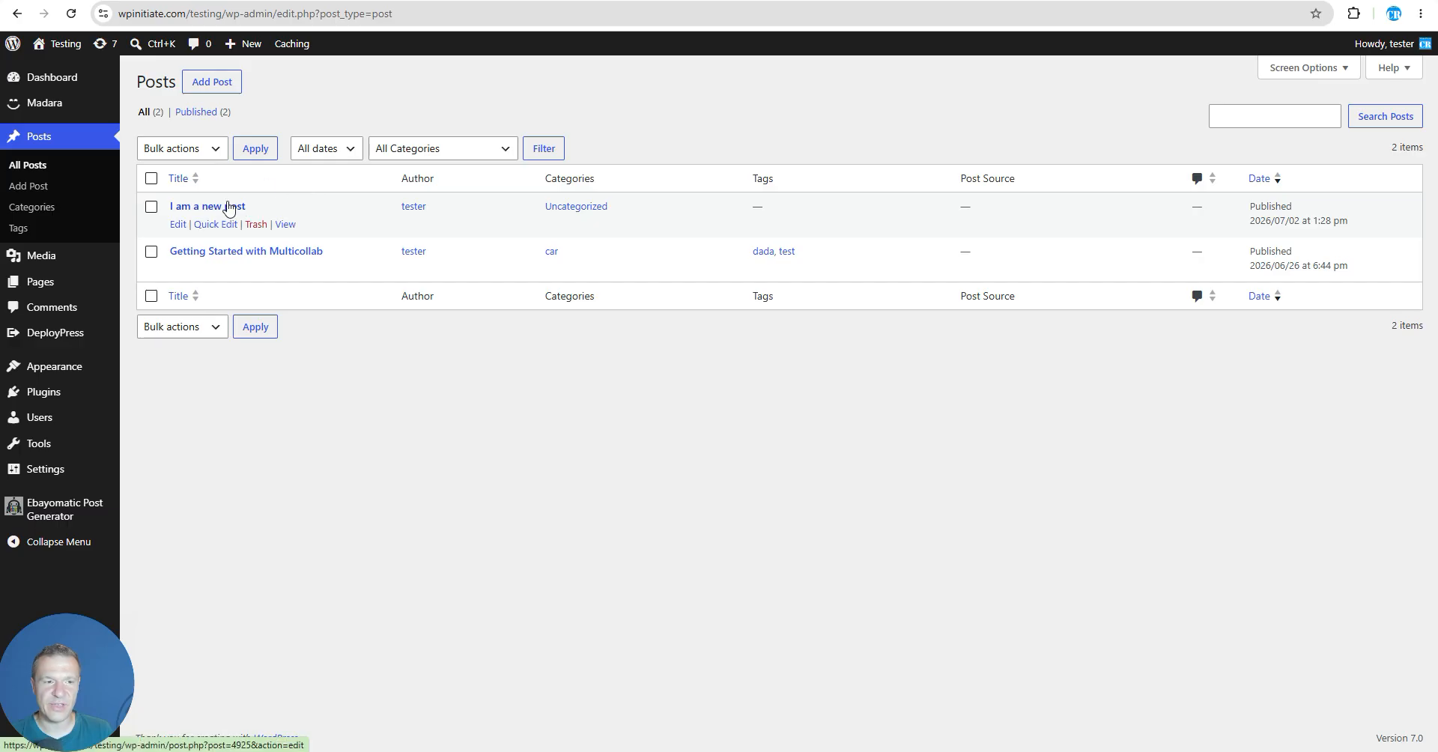
pyautogui.click(225, 207)
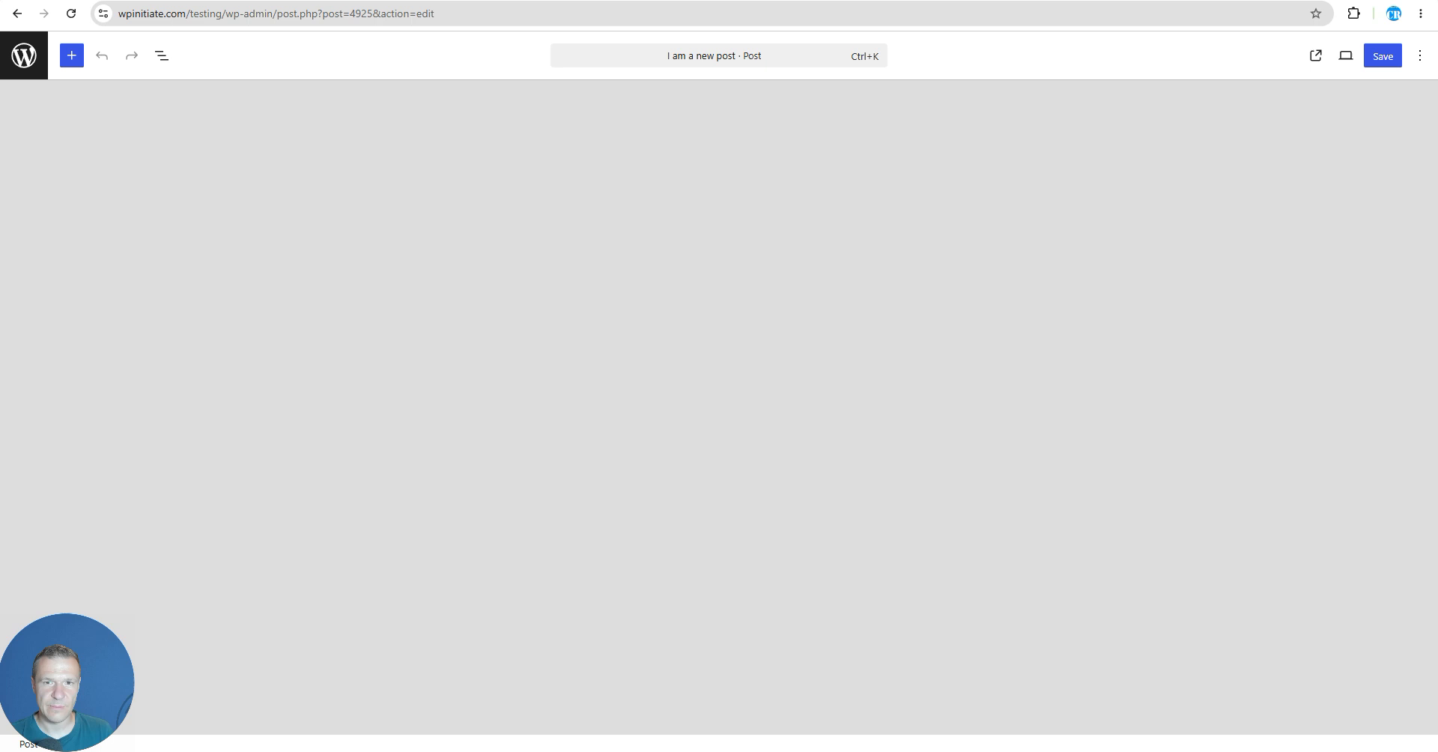
# Step: Add an exclamation mark to the end of the localhost post's body text and save the post
pyautogui.click(680, 0)
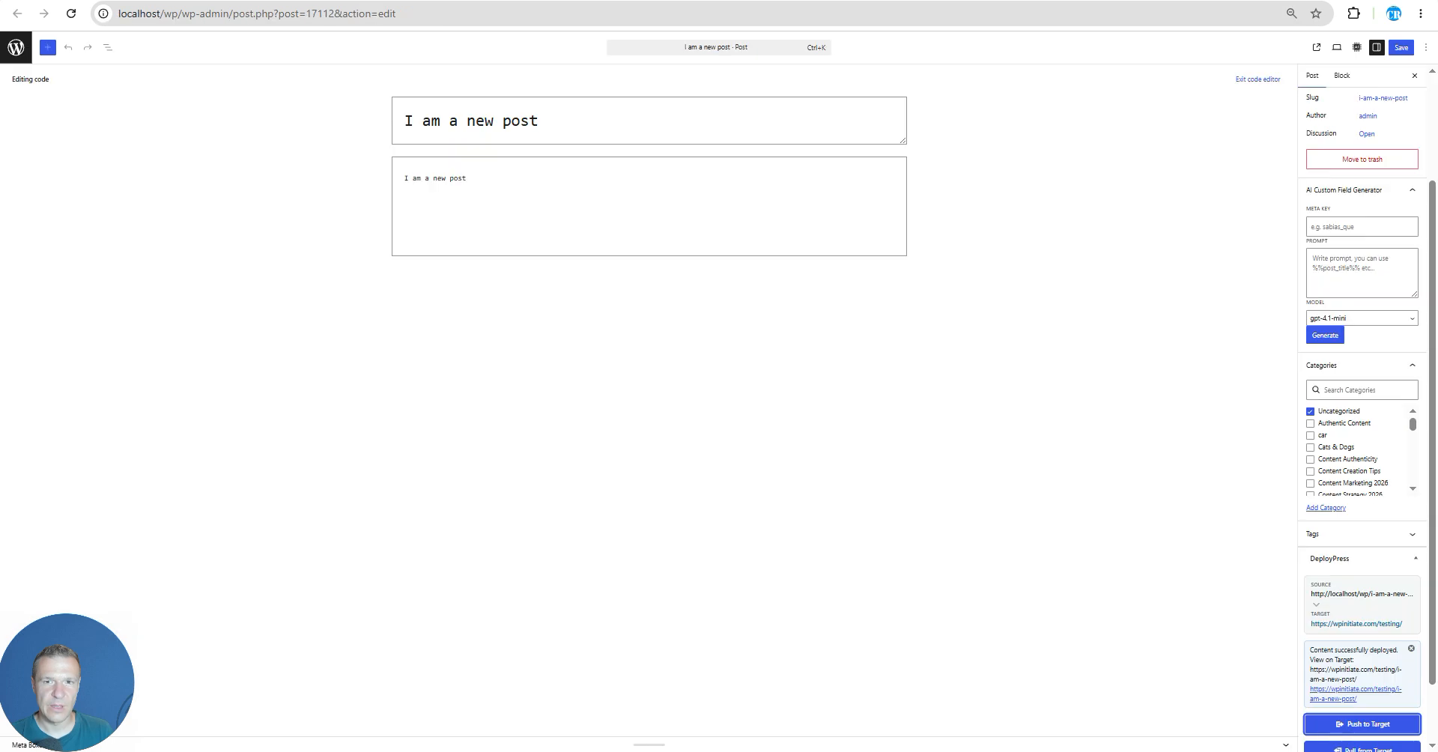
pyautogui.click(514, 174)
pyautogui.write('!')
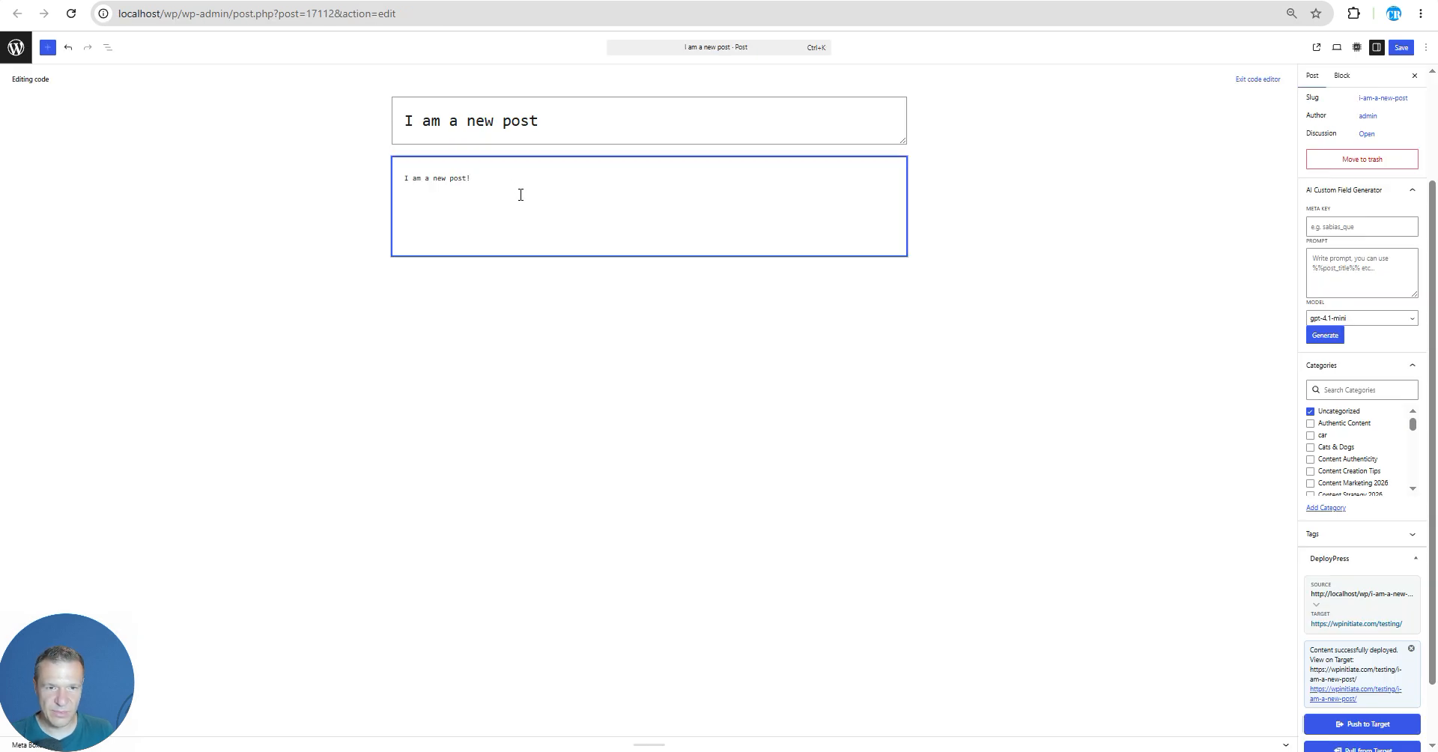
pyautogui.click(1401, 48)
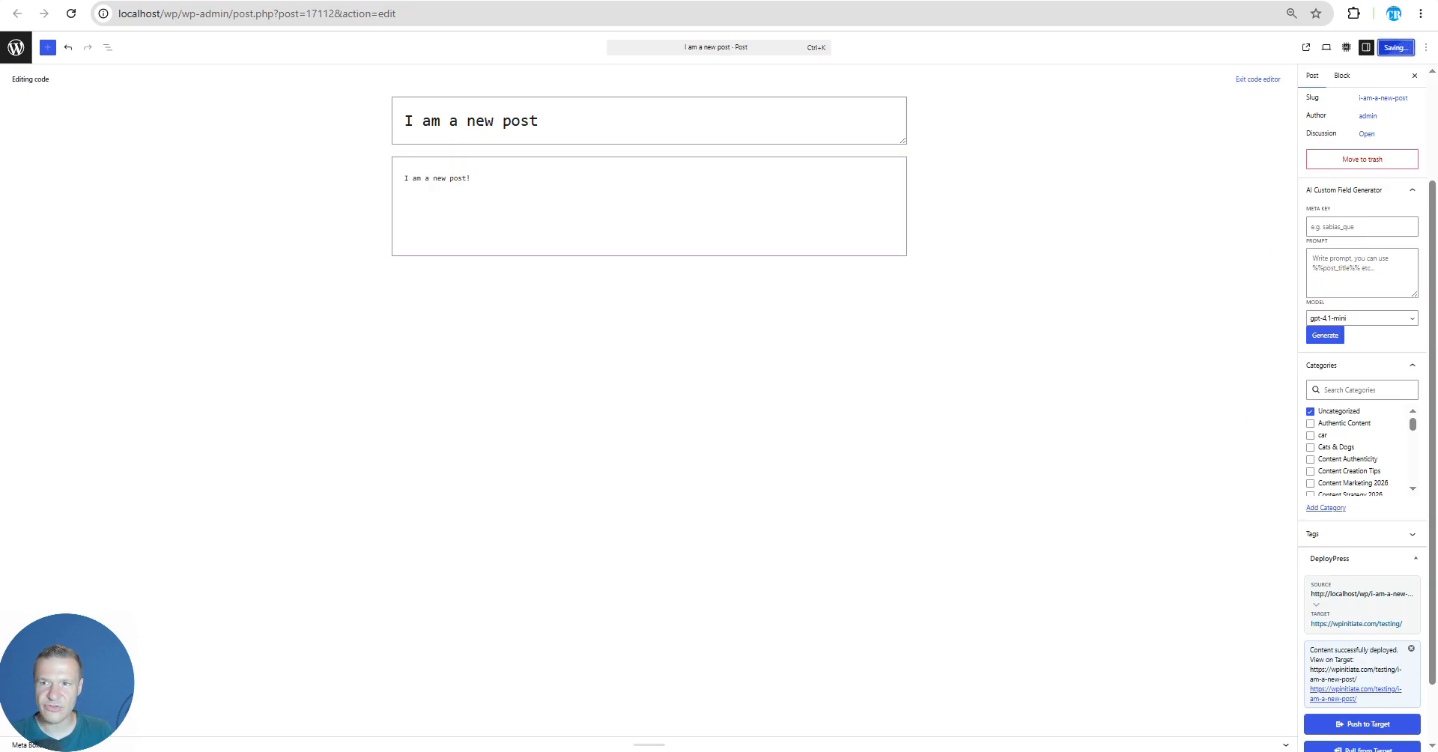
# Step: Check the body text of "I am a new post" on the Testing site against the edited localhost version
pyautogui.click(831, 0)
pyautogui.click(680, 0)
pyautogui.click(831, 0)
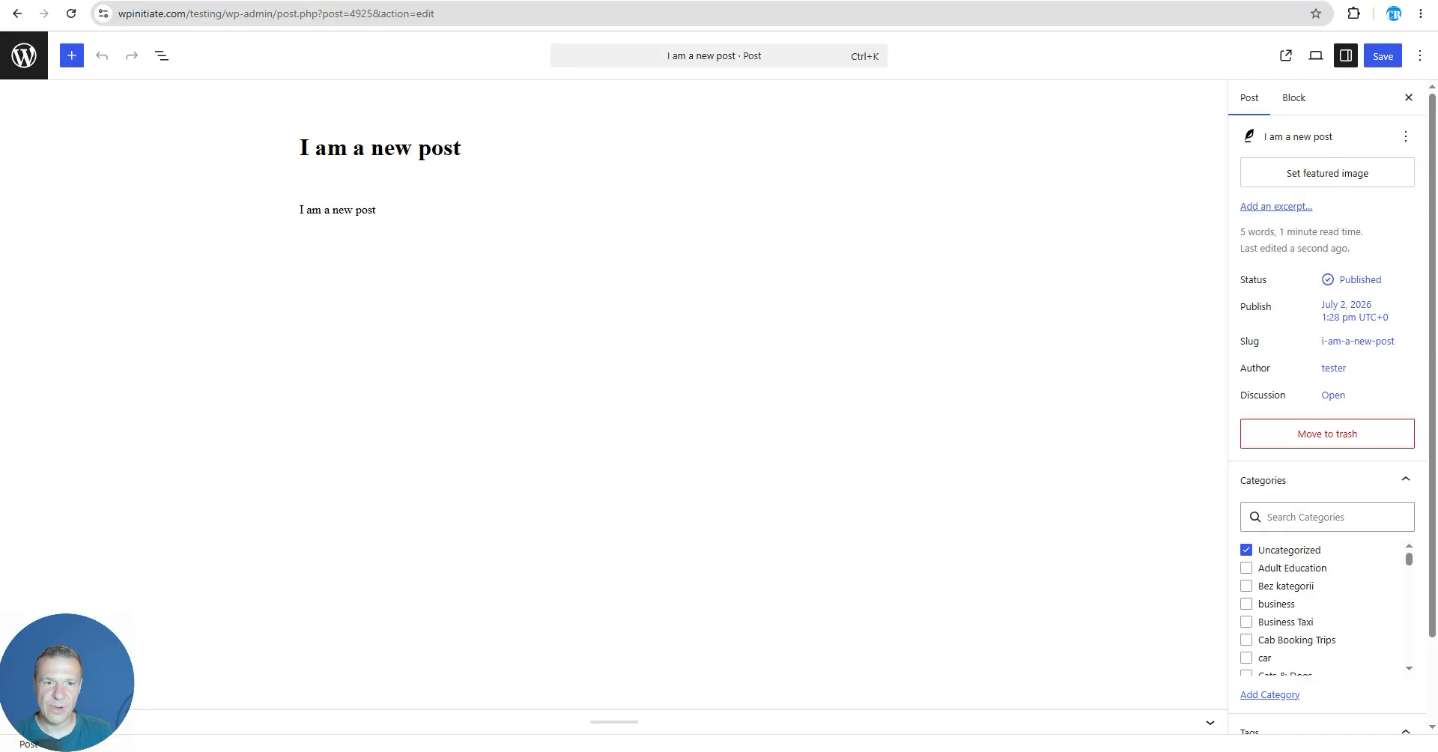
# Step: Push the edited "I am a new post" from localhost to the target site and reload its copy on the Testing site
pyautogui.click(680, 0)
pyautogui.scroll(-3, 1348, 524)
pyautogui.click(1363, 667)
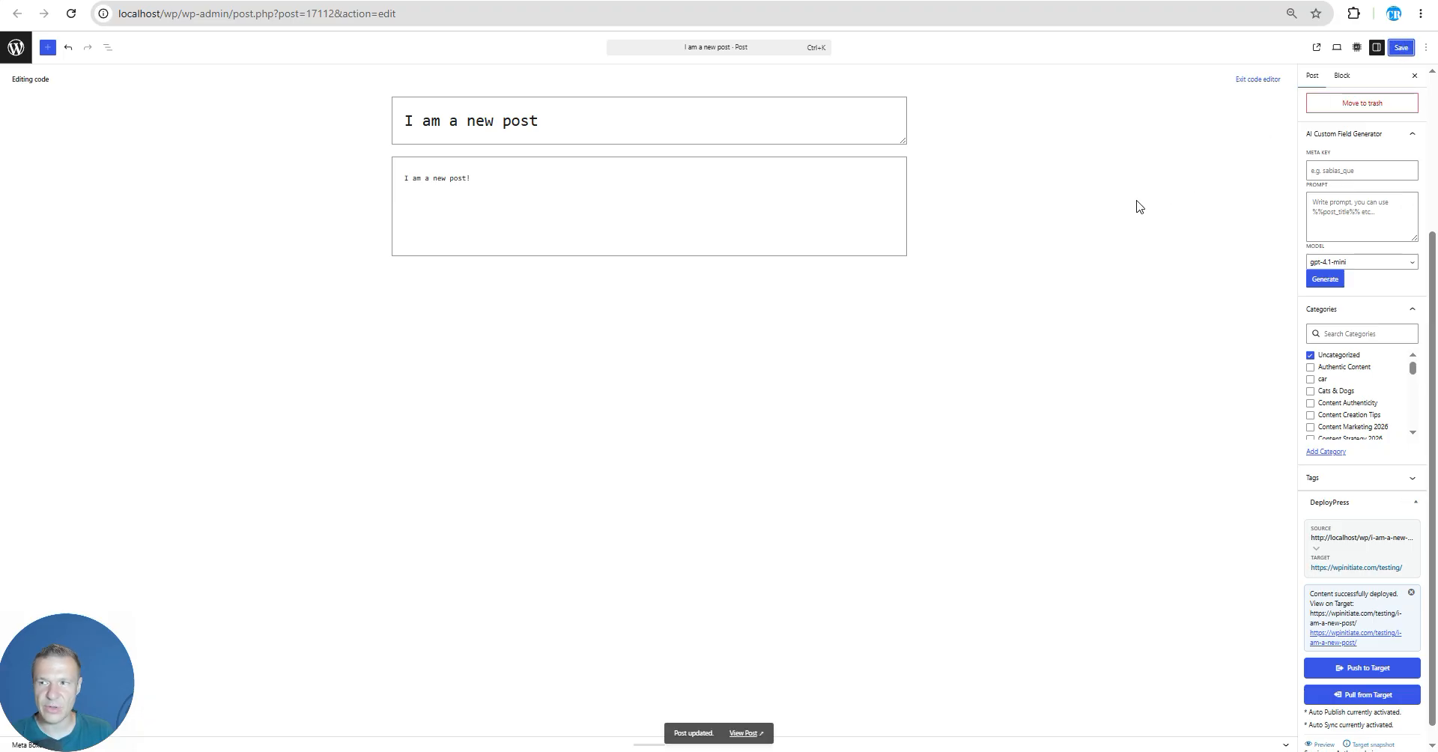
pyautogui.click(1314, 667)
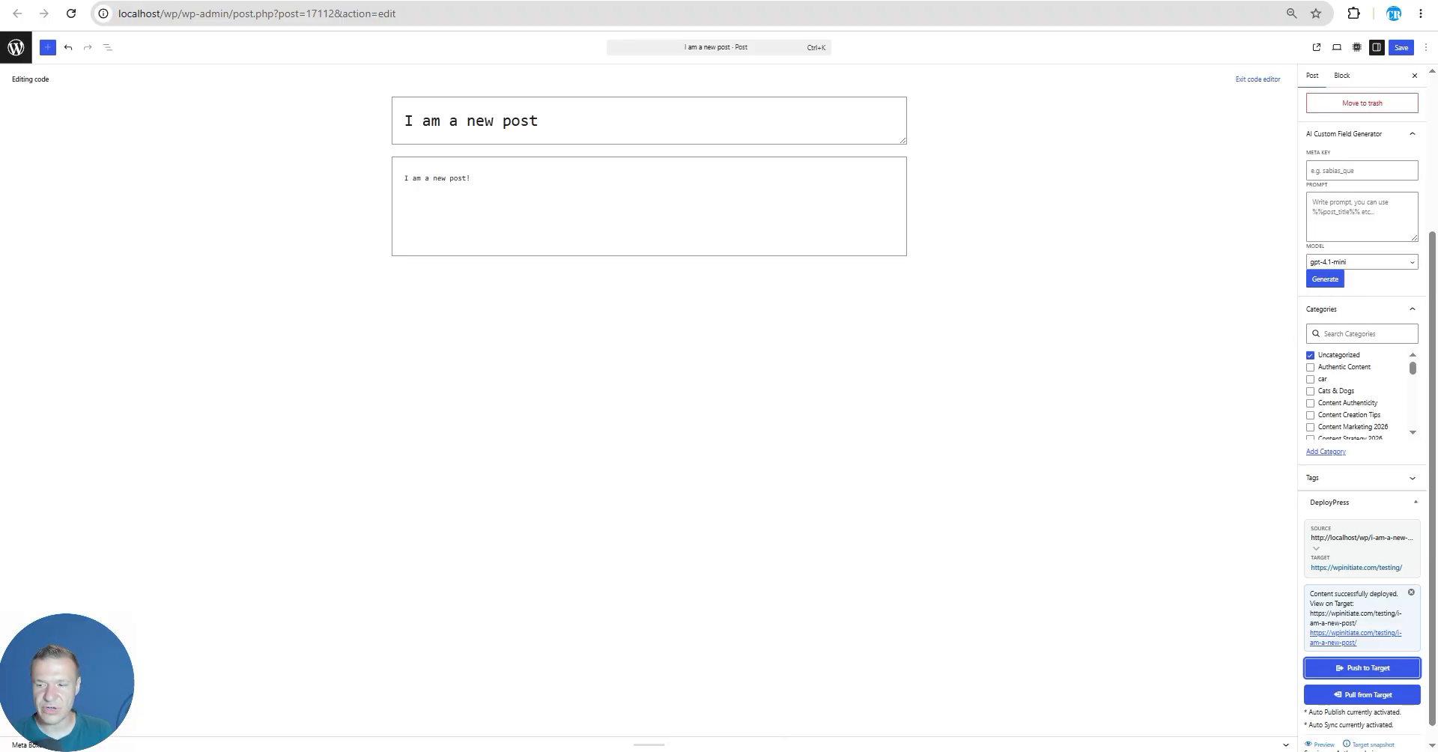
pyautogui.click(415, 1)
pyautogui.click(71, 13)
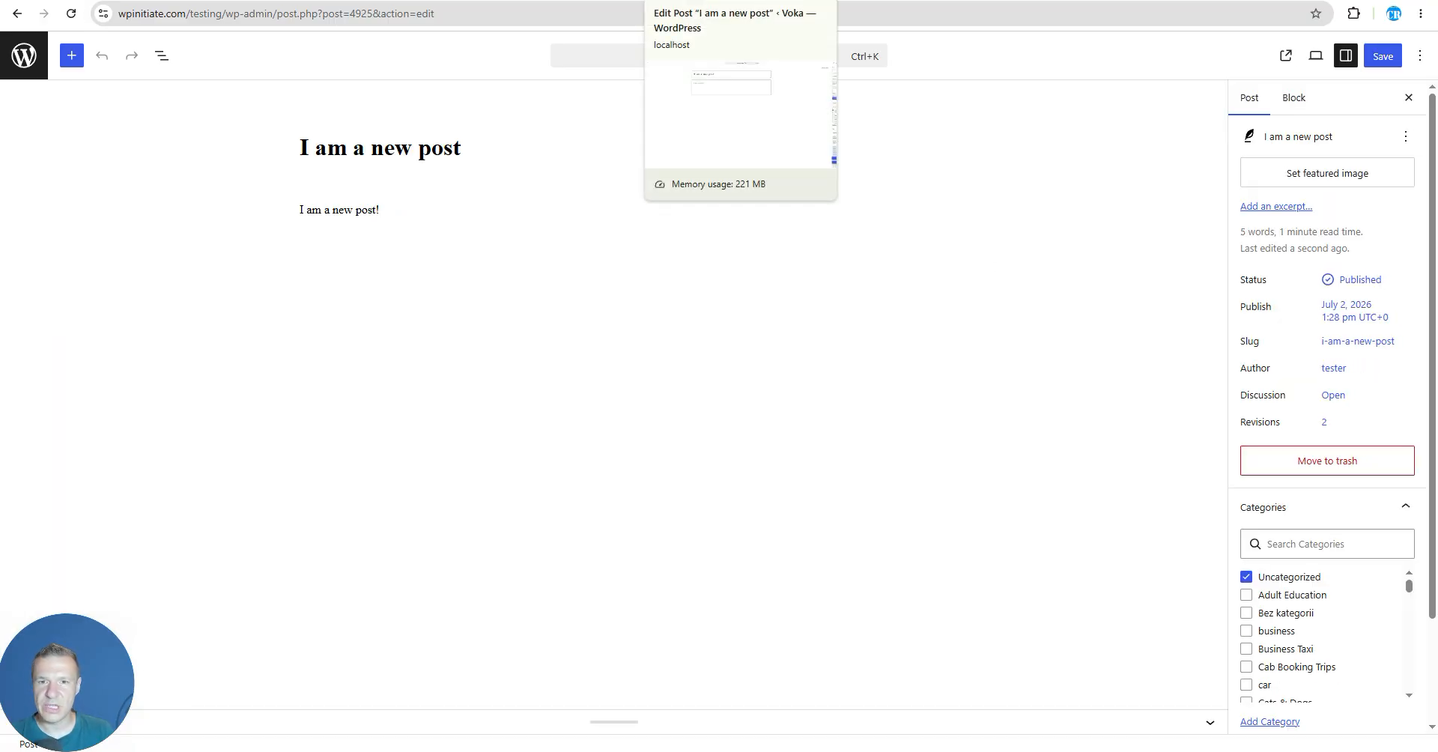
# Step: Add a question mark to the end of the body text of "I am a new post" on the Testing site and save the post
pyautogui.click(391, 210)
pyautogui.click(459, 187)
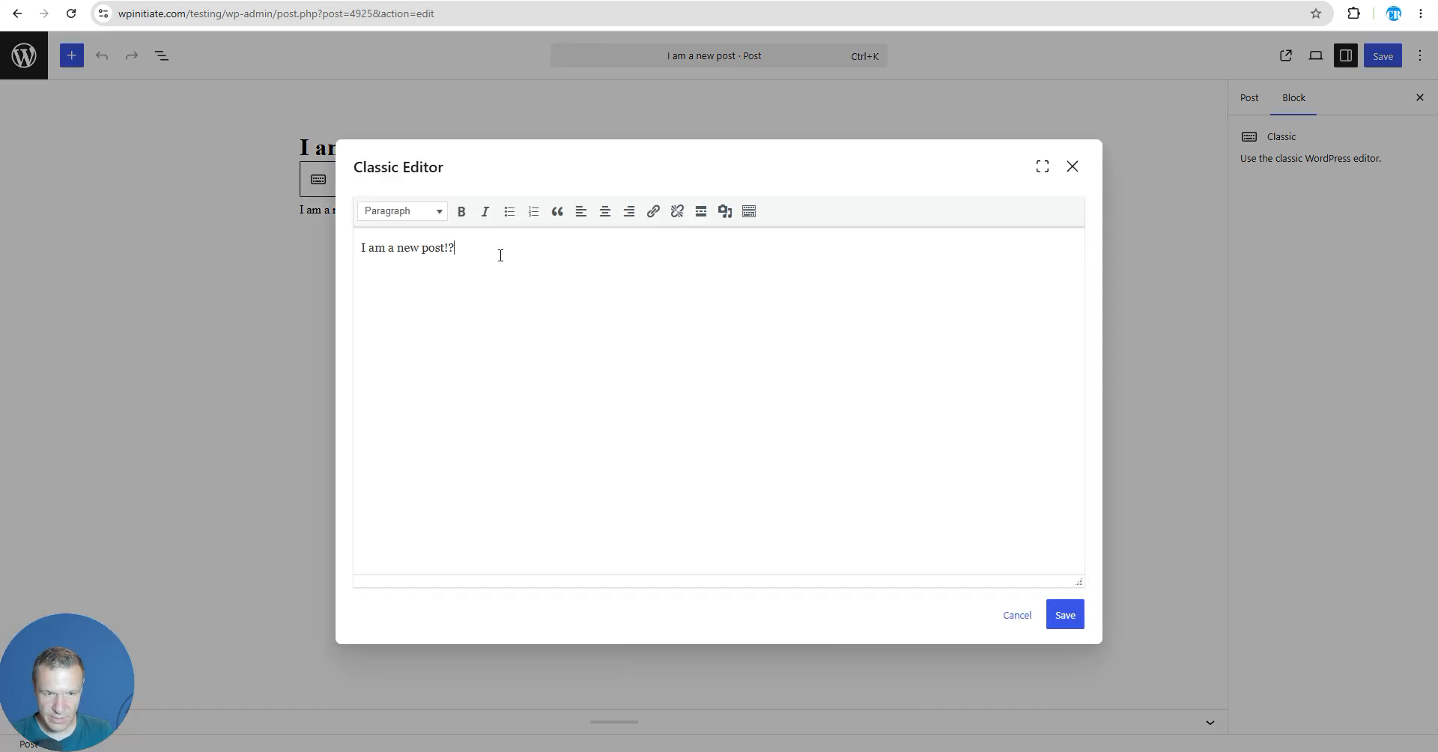
pyautogui.click(1063, 616)
pyautogui.click(1385, 64)
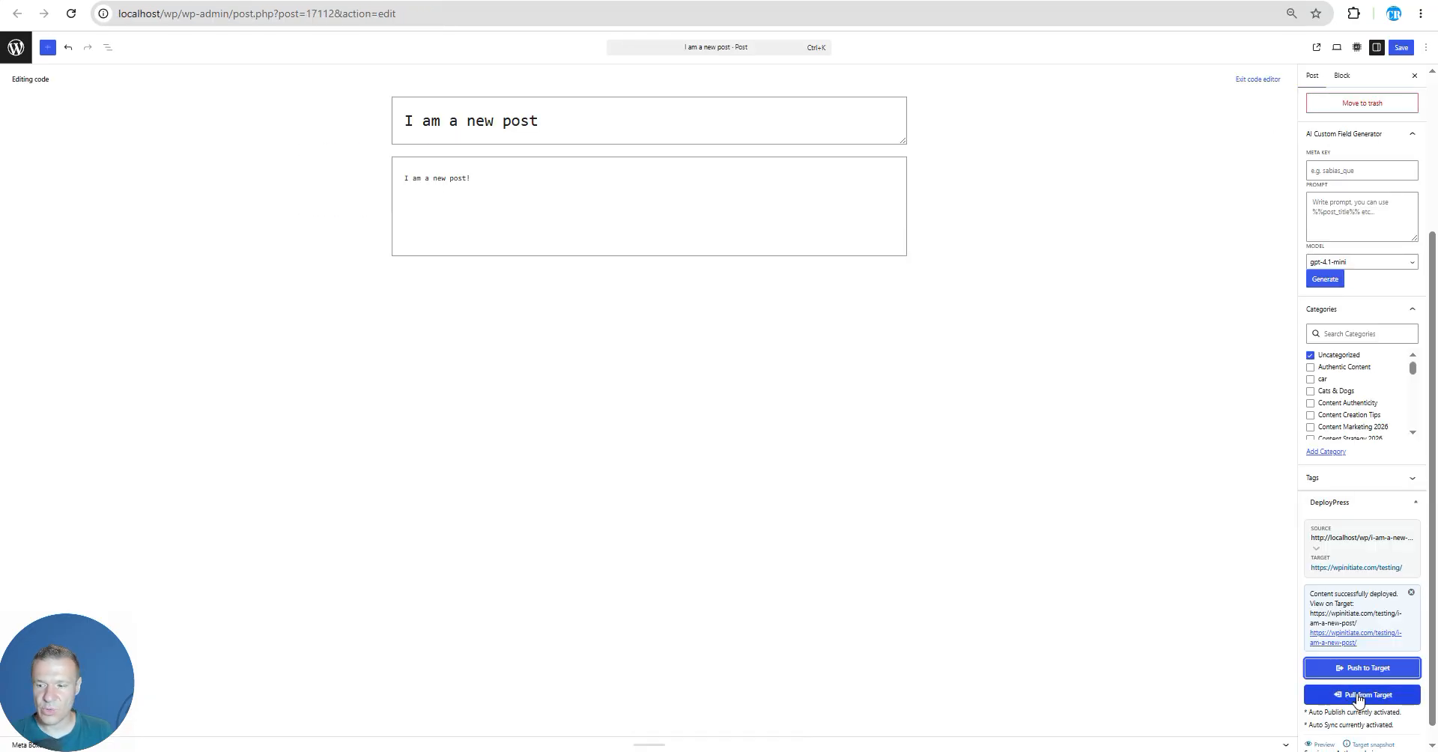
# Step: Try to pull the Testing site's version of "I am a new post" into the current localhost post
pyautogui.click(1347, 697)
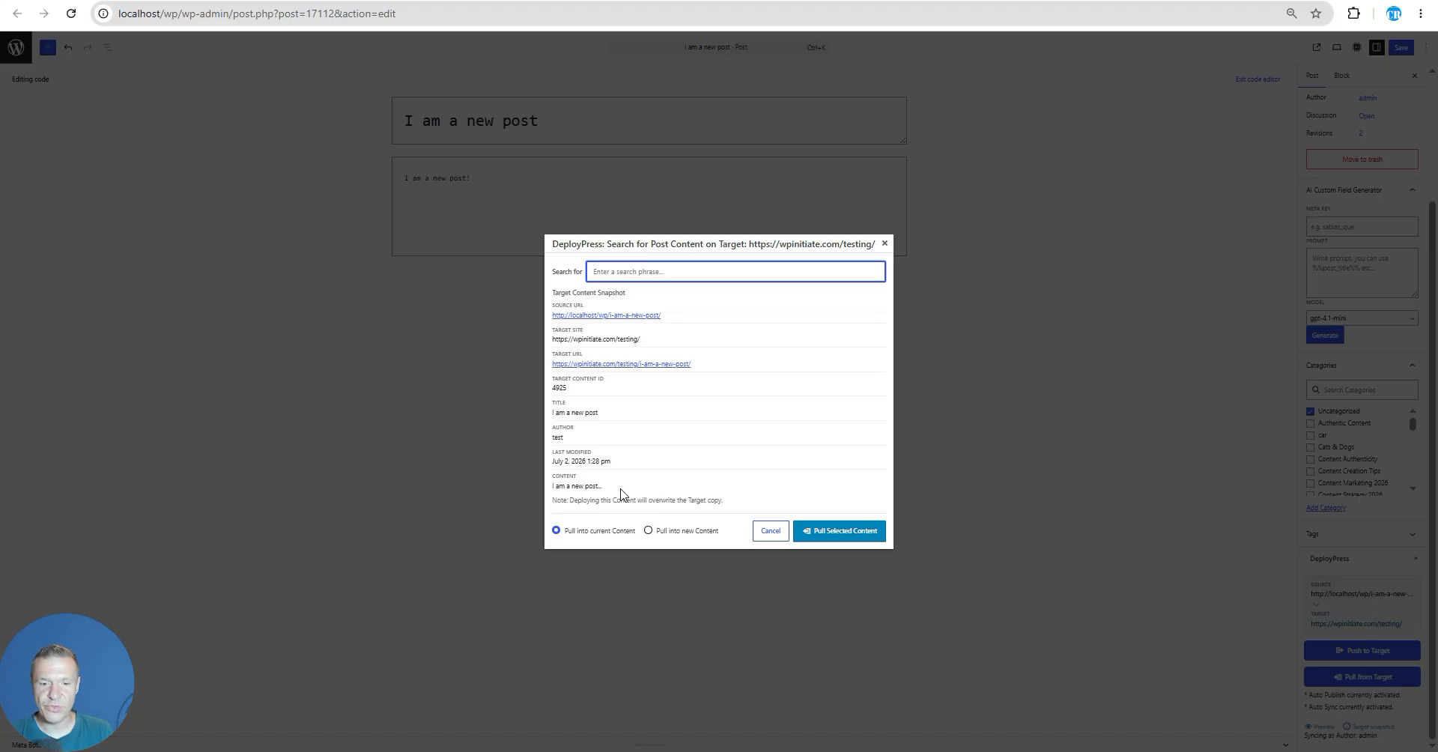
pyautogui.click(826, 536)
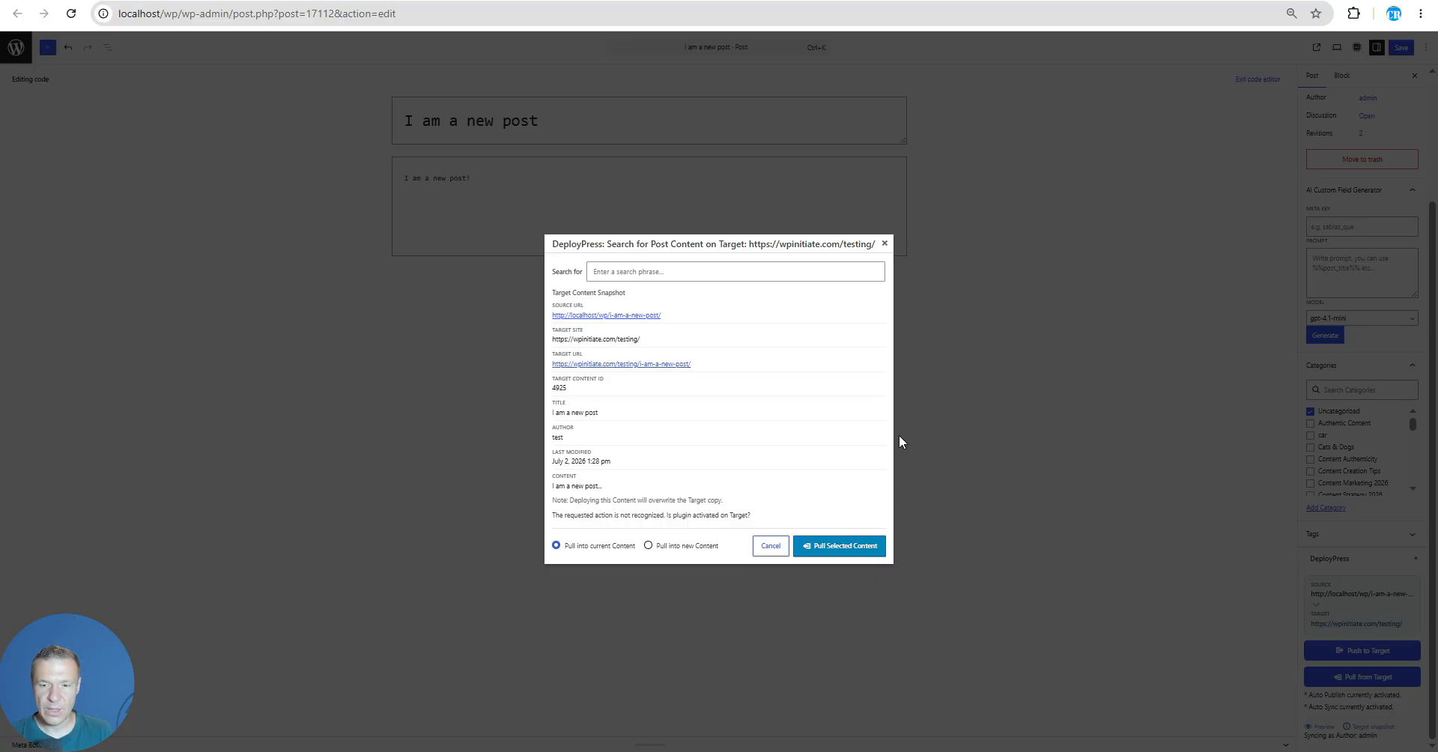
pyautogui.click(884, 243)
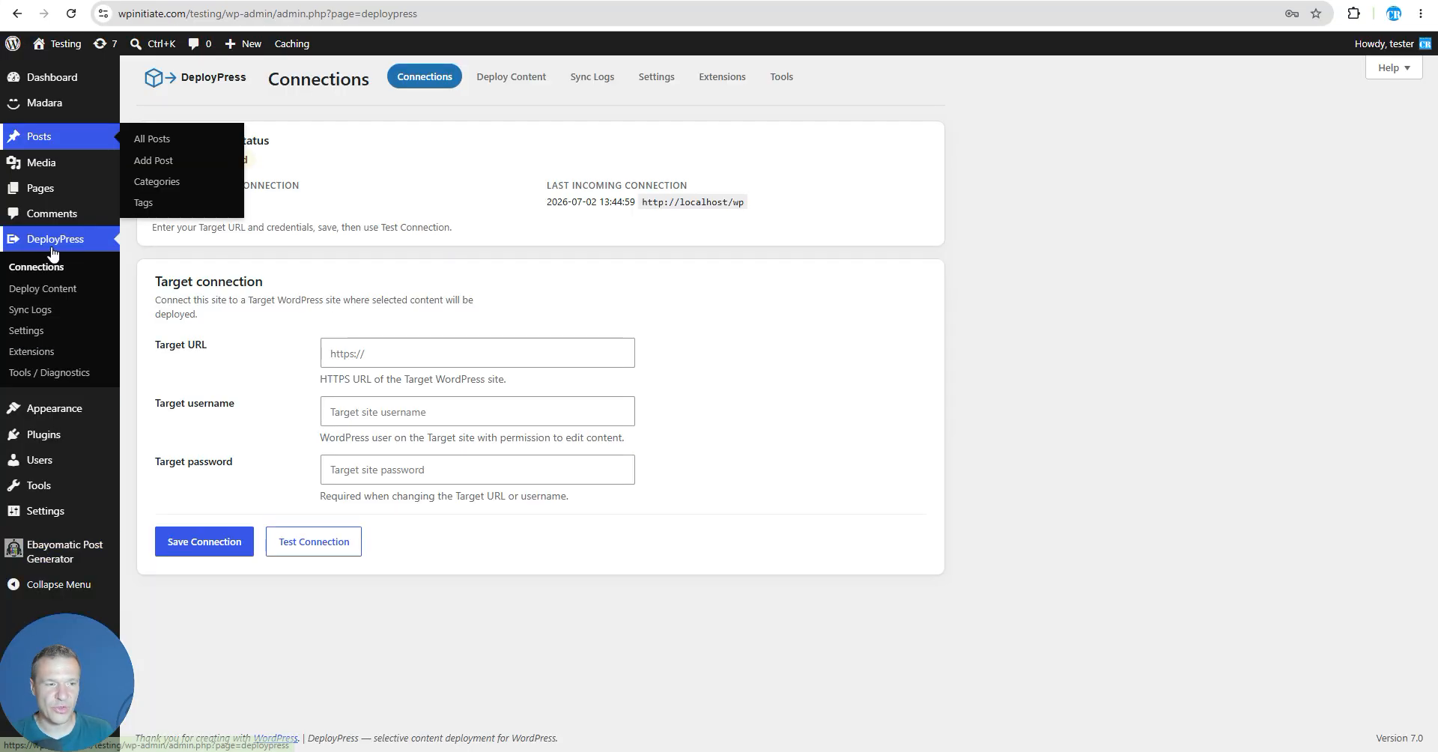
# Step: Activate all DeployPress extension modules on the Testing site and save the changes
pyautogui.click(33, 351)
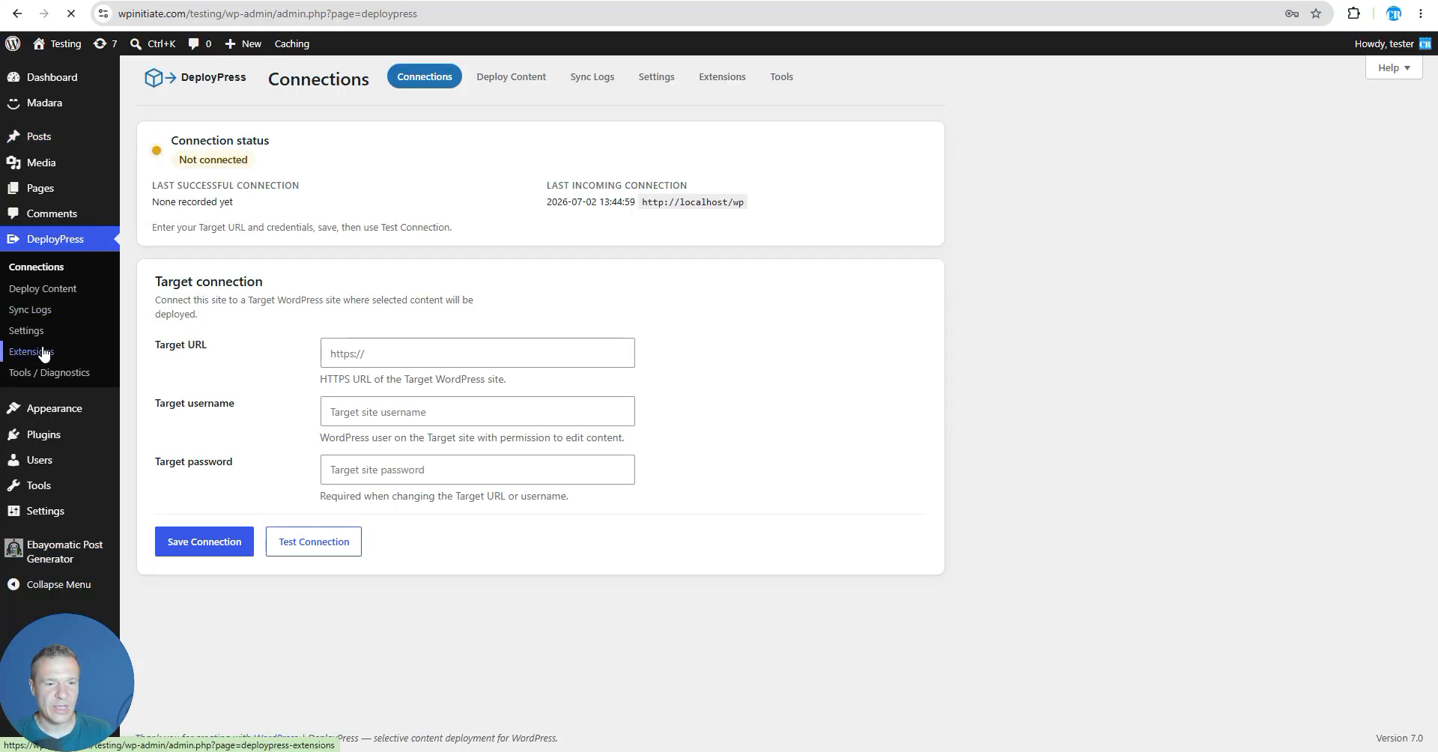
pyautogui.click(170, 330)
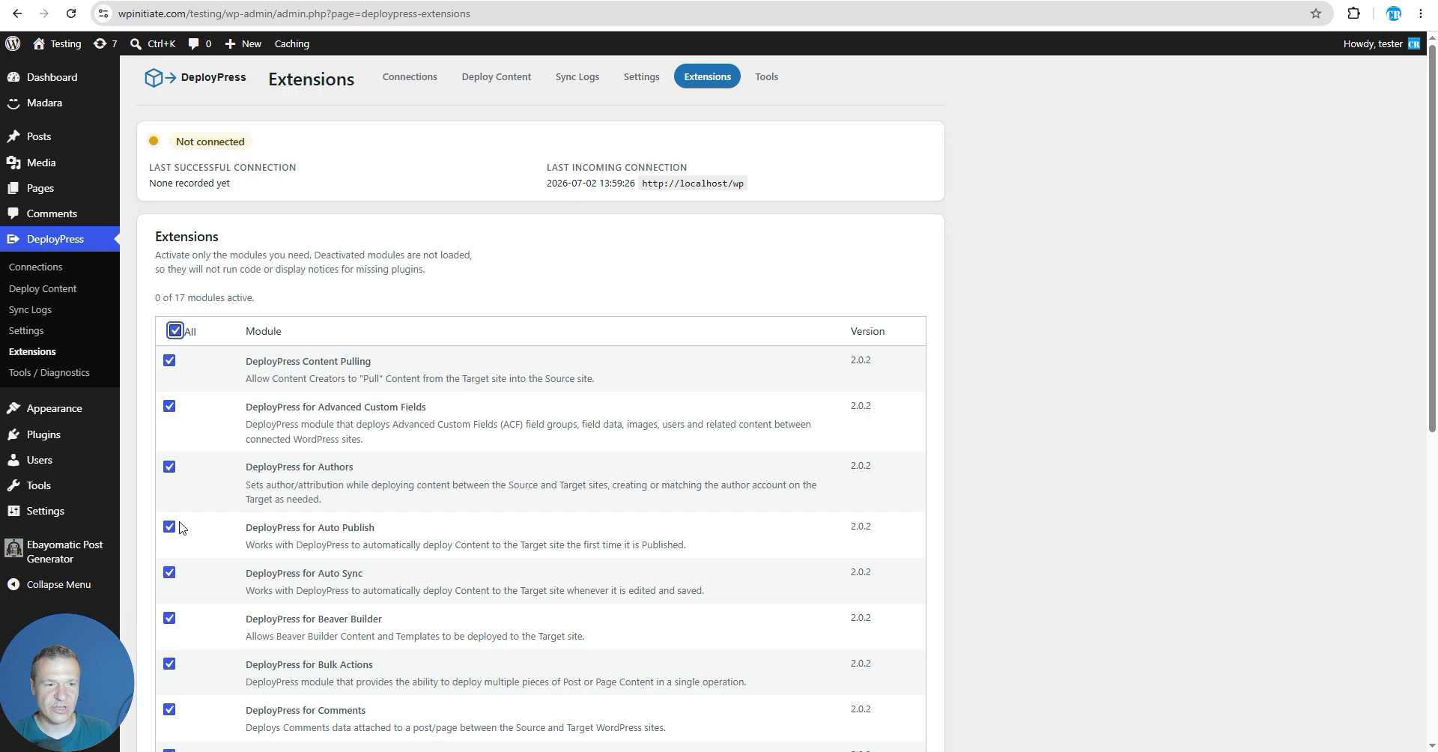
pyautogui.scroll(-5, 177, 544)
pyautogui.scroll(-2, 180, 554)
pyautogui.click(199, 619)
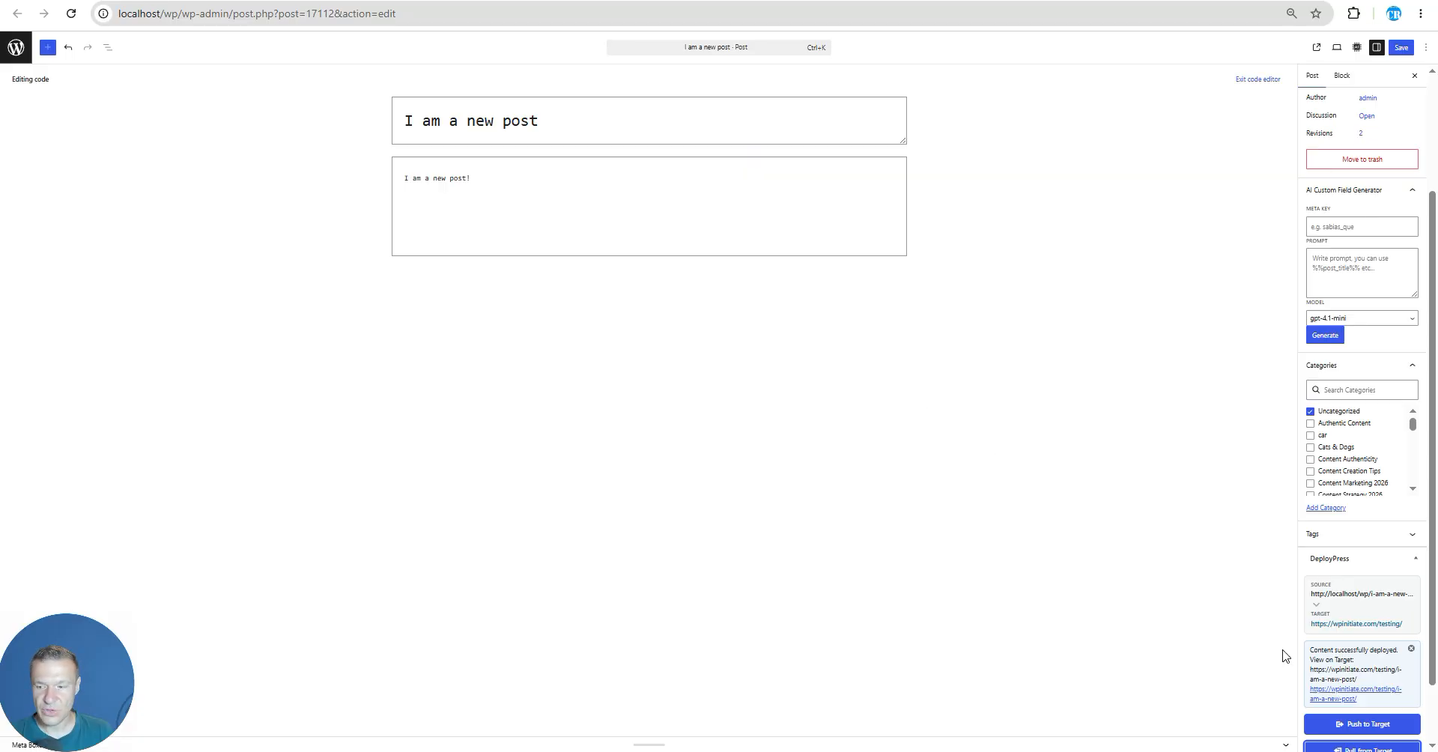
# Step: Pull the target's edited copy of "I am a new post" into the current content on localhost
pyautogui.scroll(-2, 1348, 659)
pyautogui.click(1329, 678)
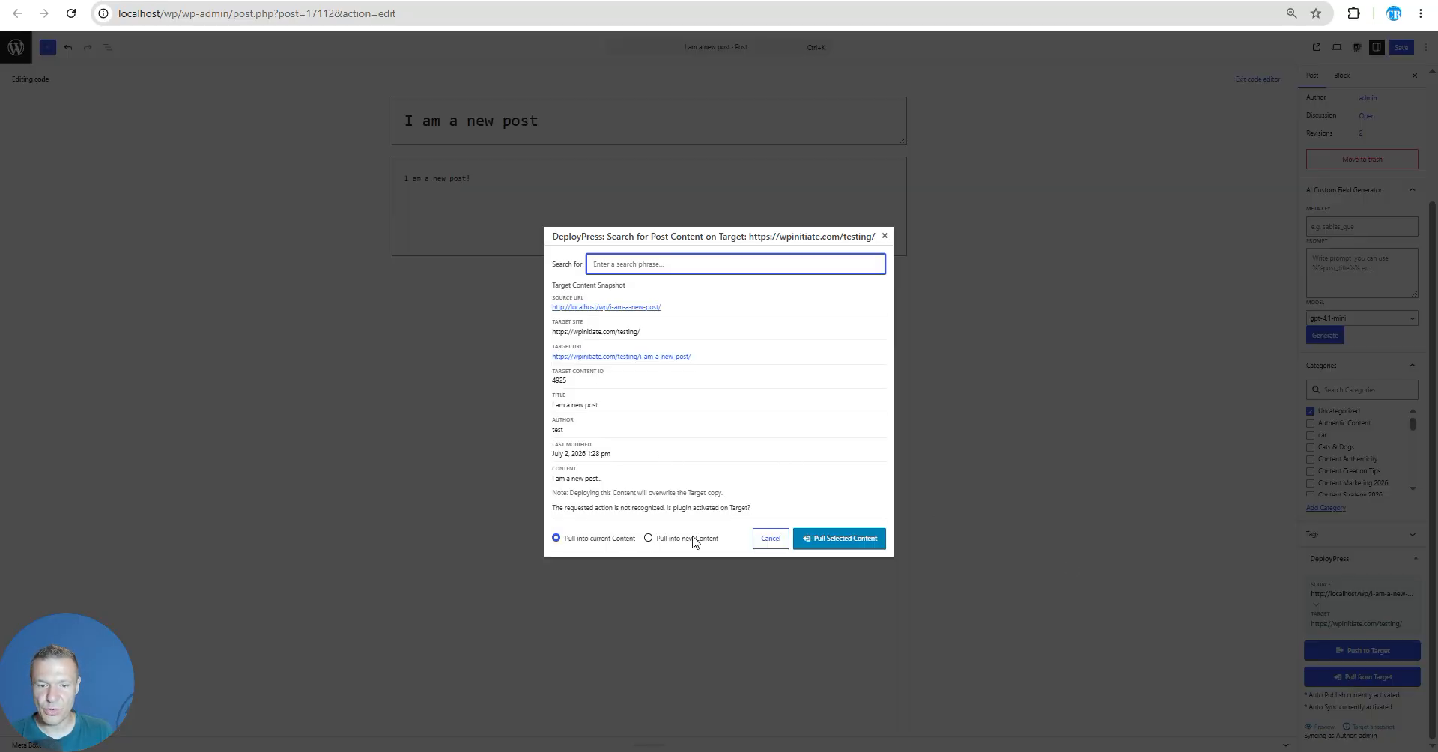
pyautogui.click(820, 543)
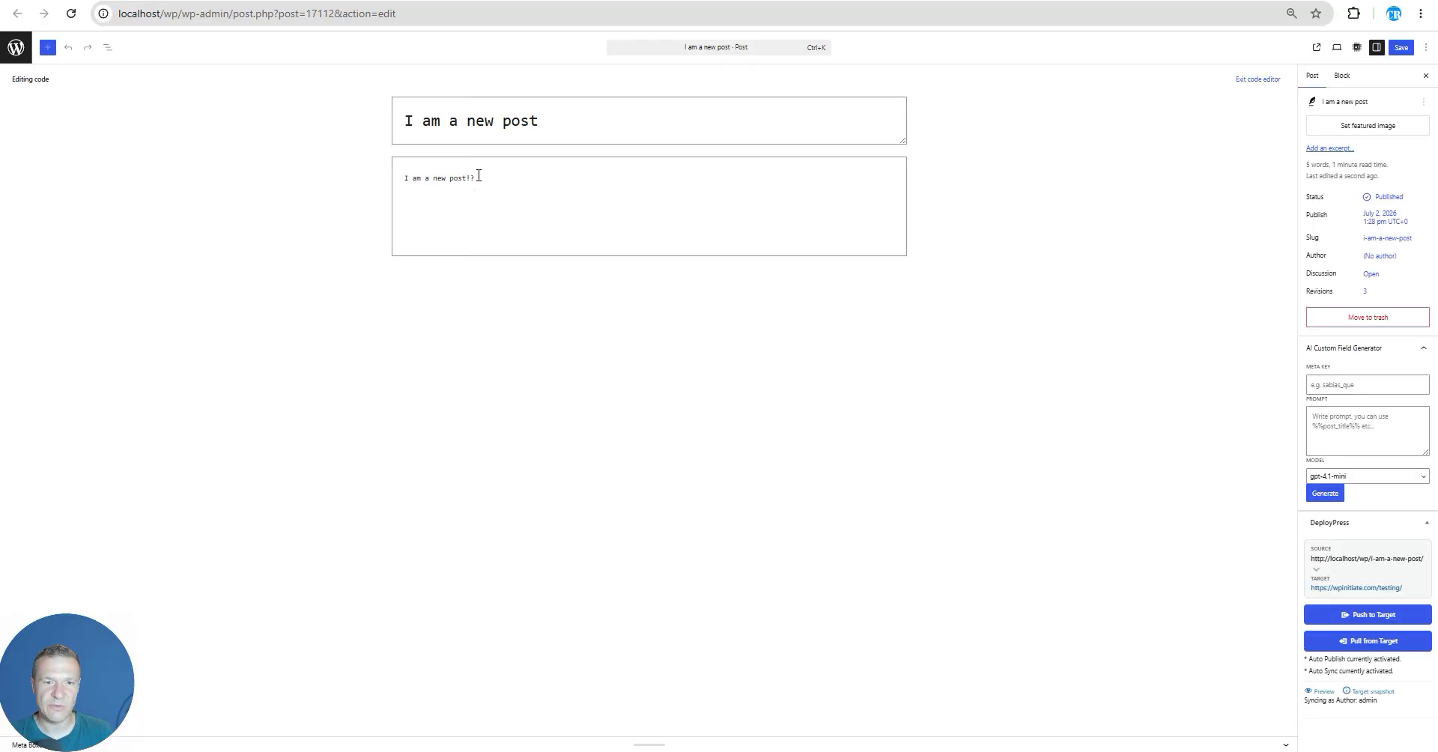
# Step: Compare the body text of "I am a new post" on localhost with its copy on the Testing site
pyautogui.click(474, 177)
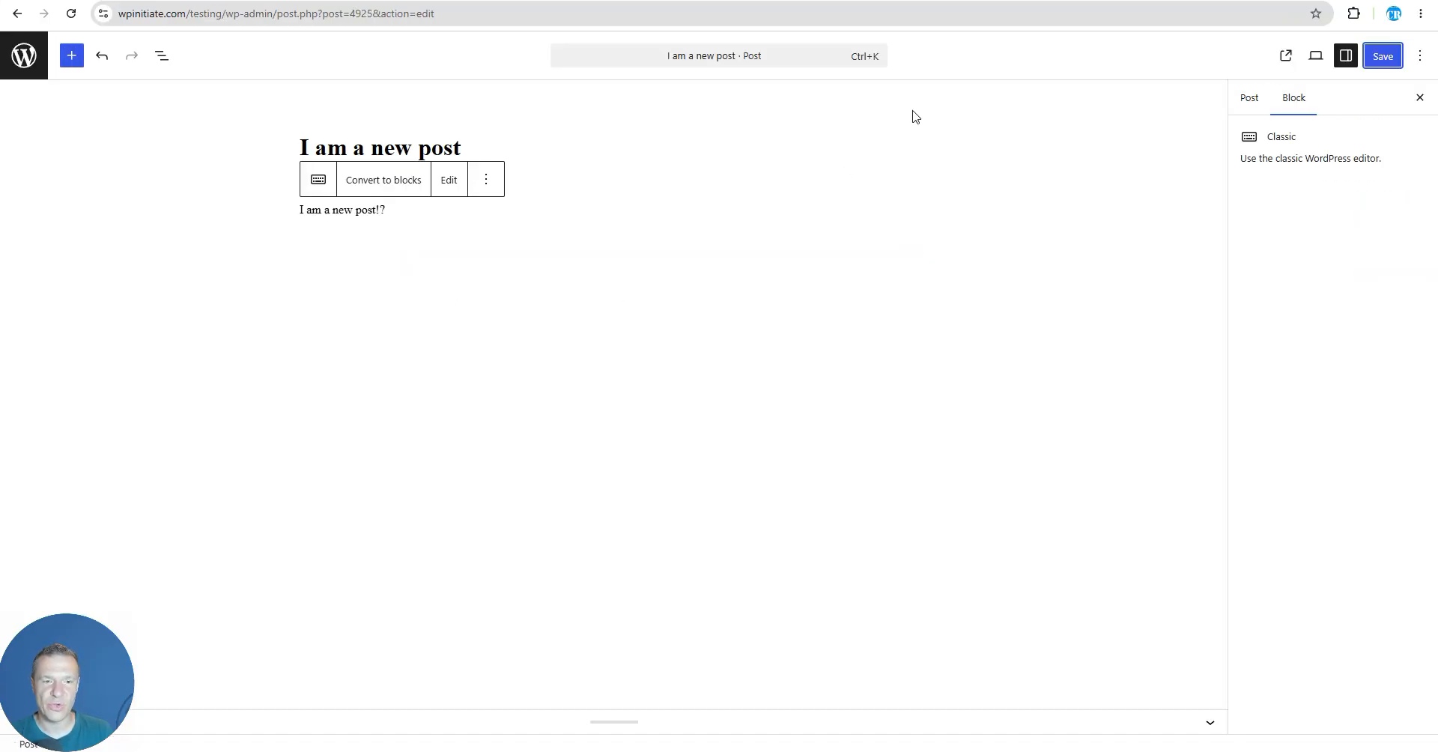
pyautogui.click(381, 210)
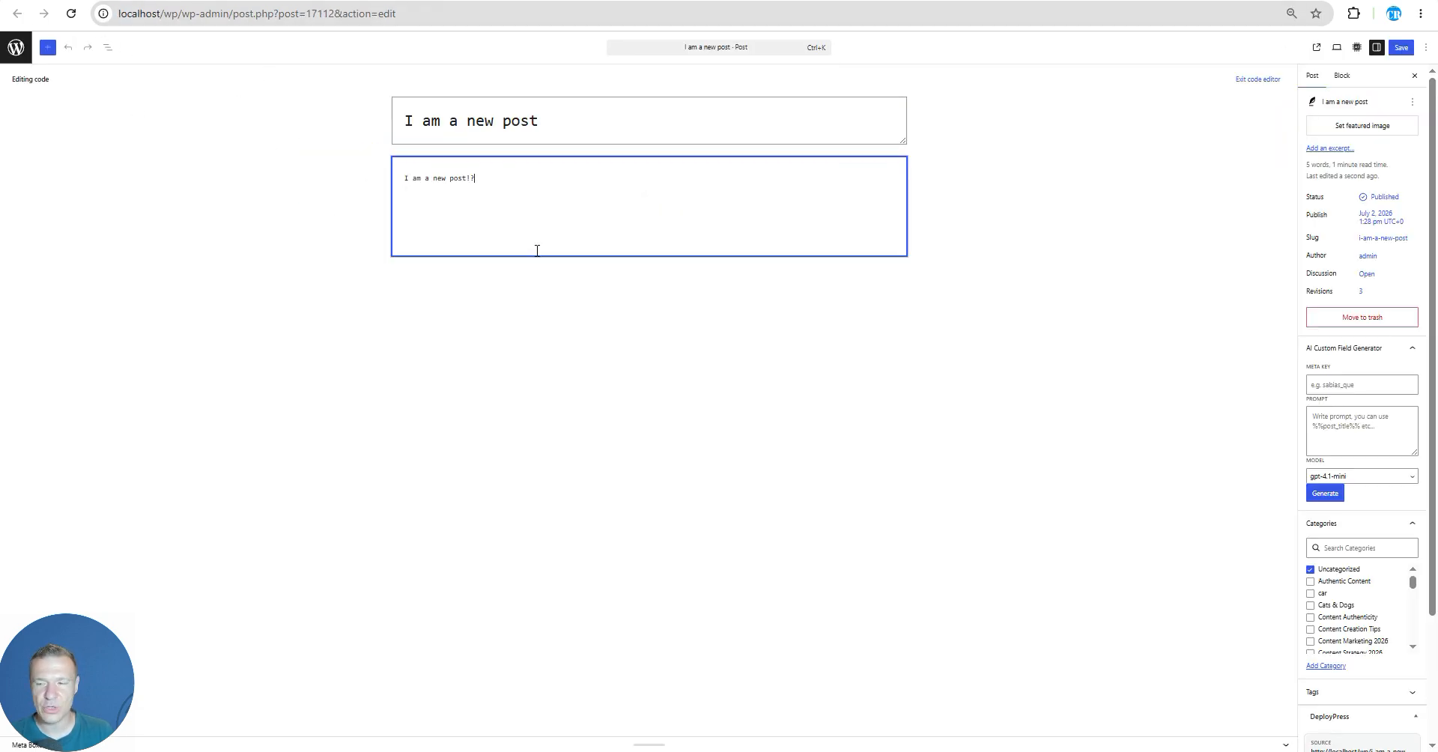
pyautogui.moveTo(481, 177); pyautogui.dragTo(397, 165)
pyautogui.click(469, 362)
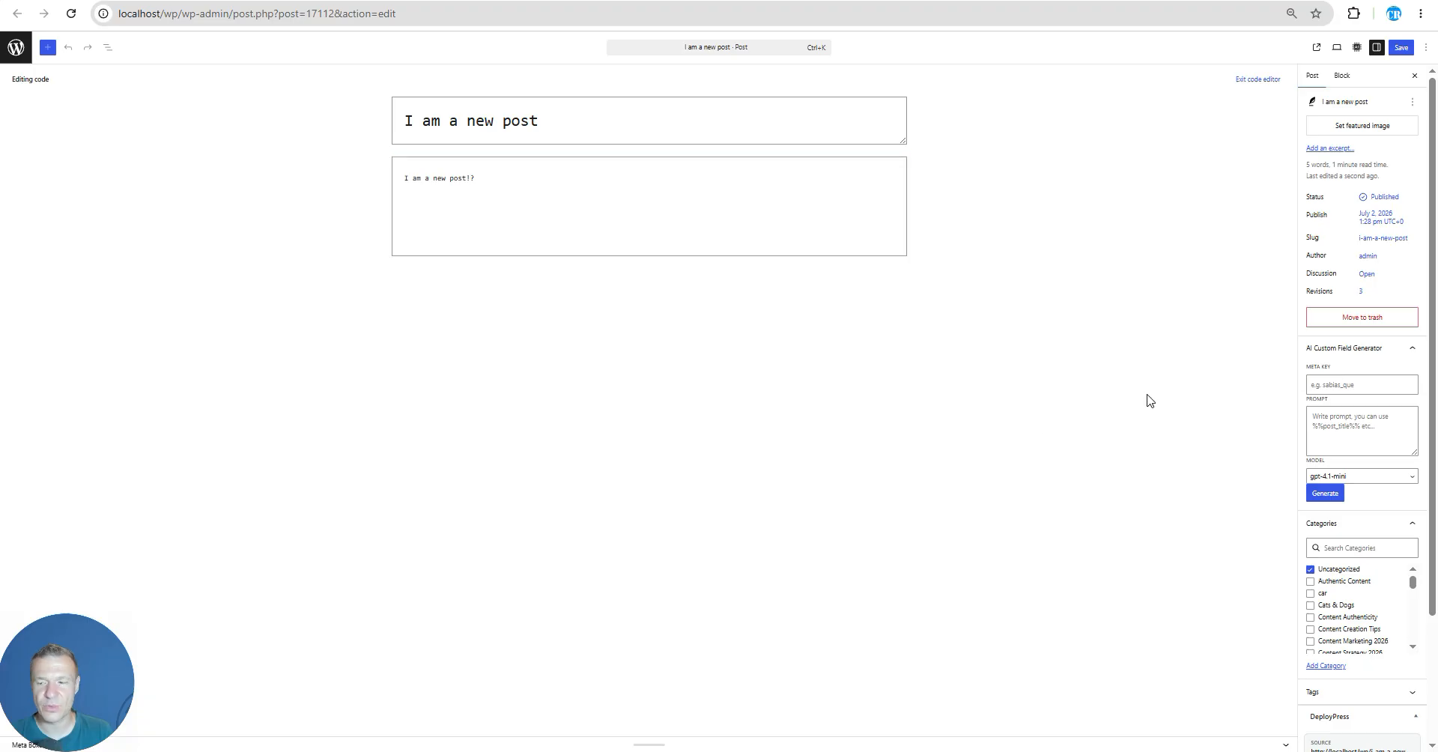
pyautogui.scroll(-2, 1347, 394)
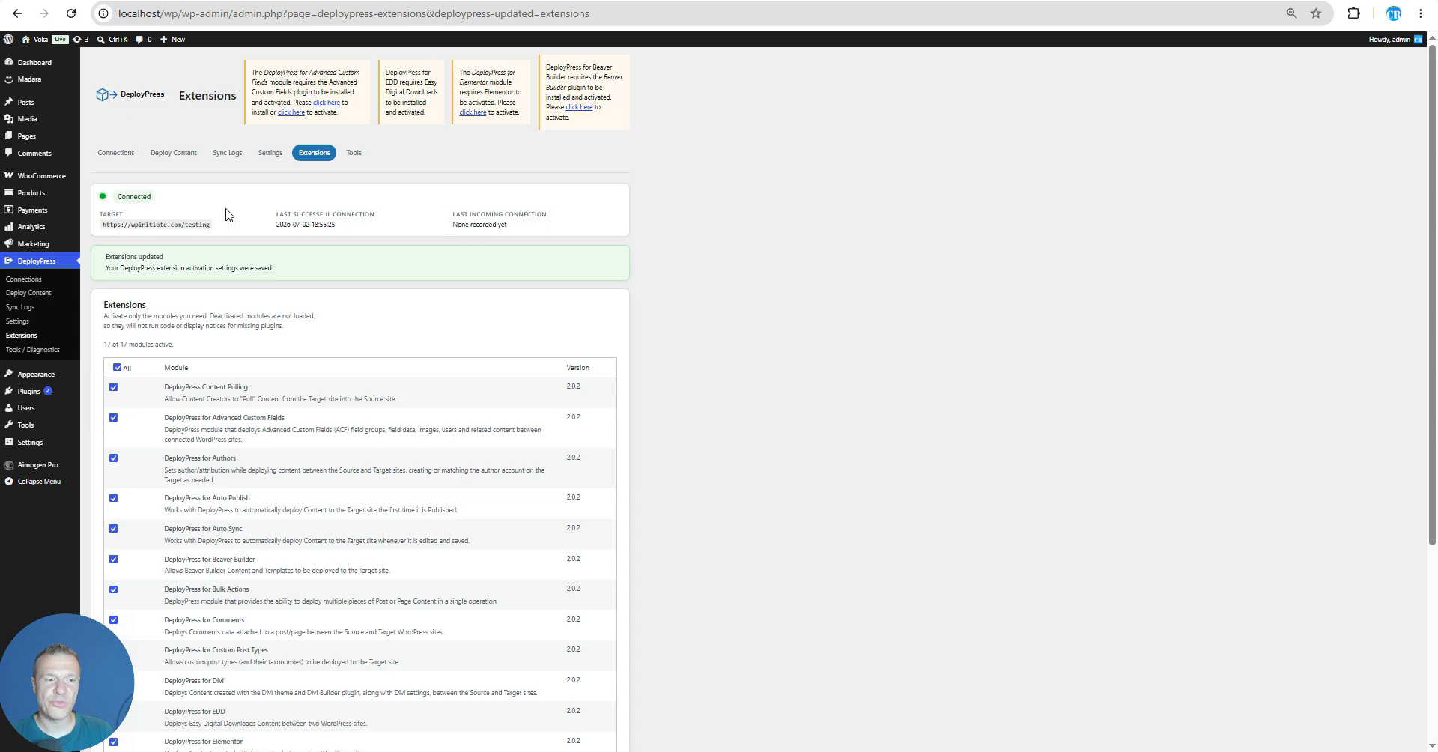
# Step: Open localhost's Deploy Content list, select all listed items, and review the content types available for filtering
pyautogui.click(170, 159)
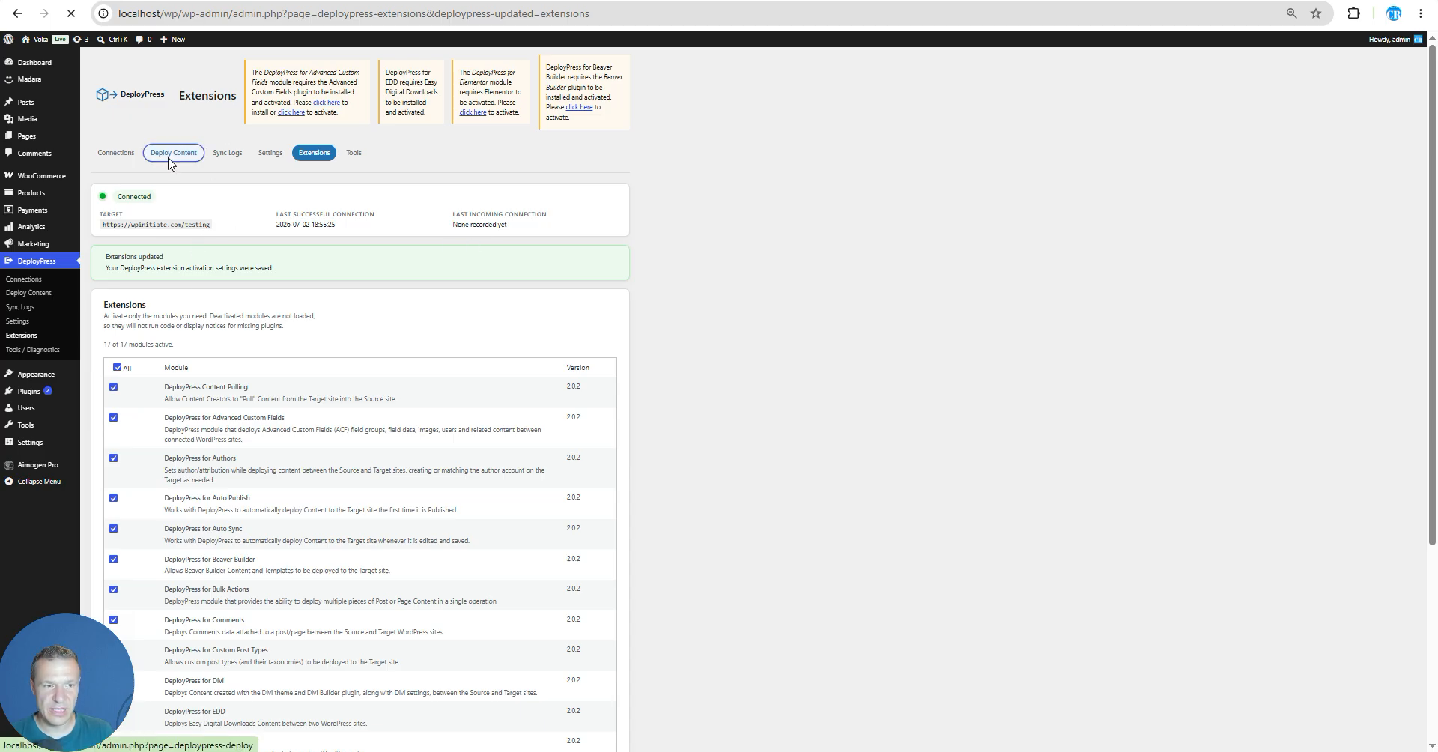
pyautogui.scroll(-3, 182, 338)
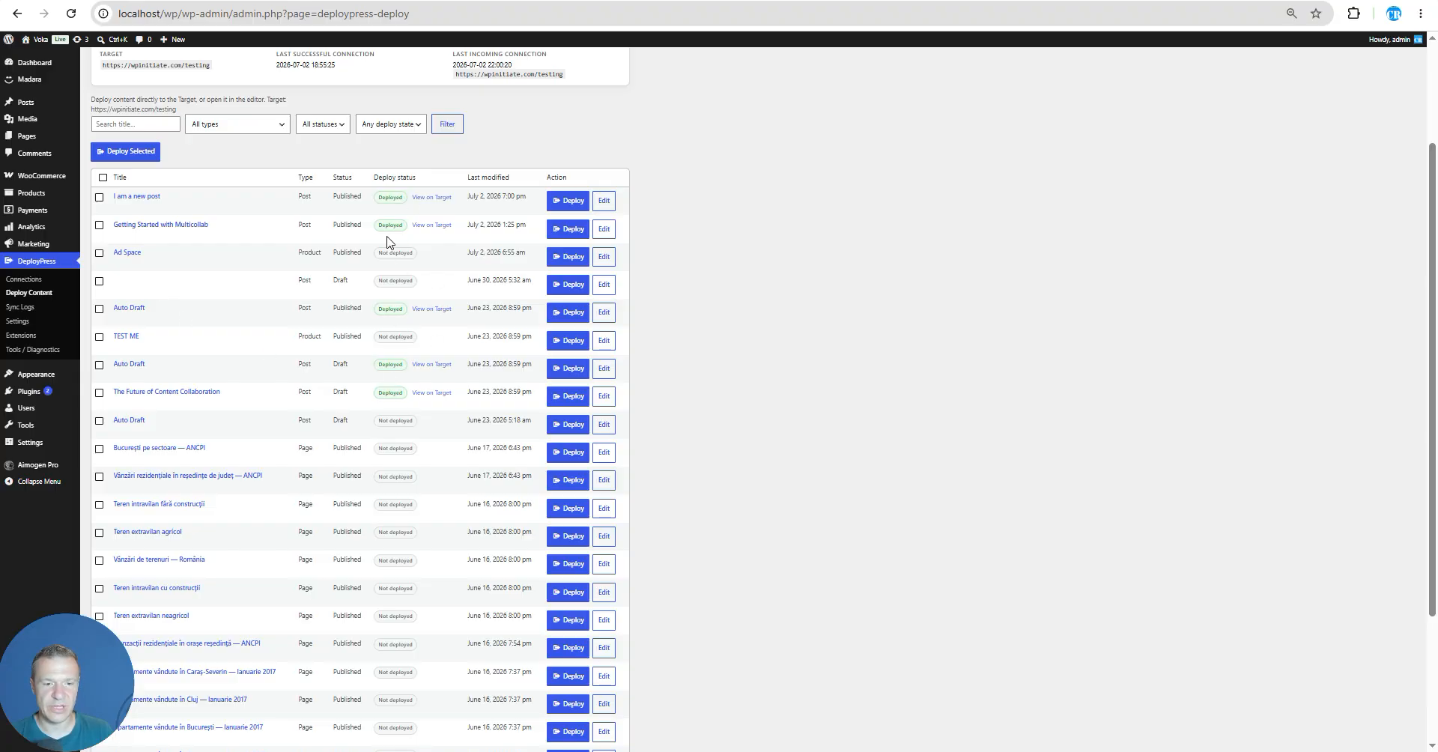
pyautogui.click(102, 177)
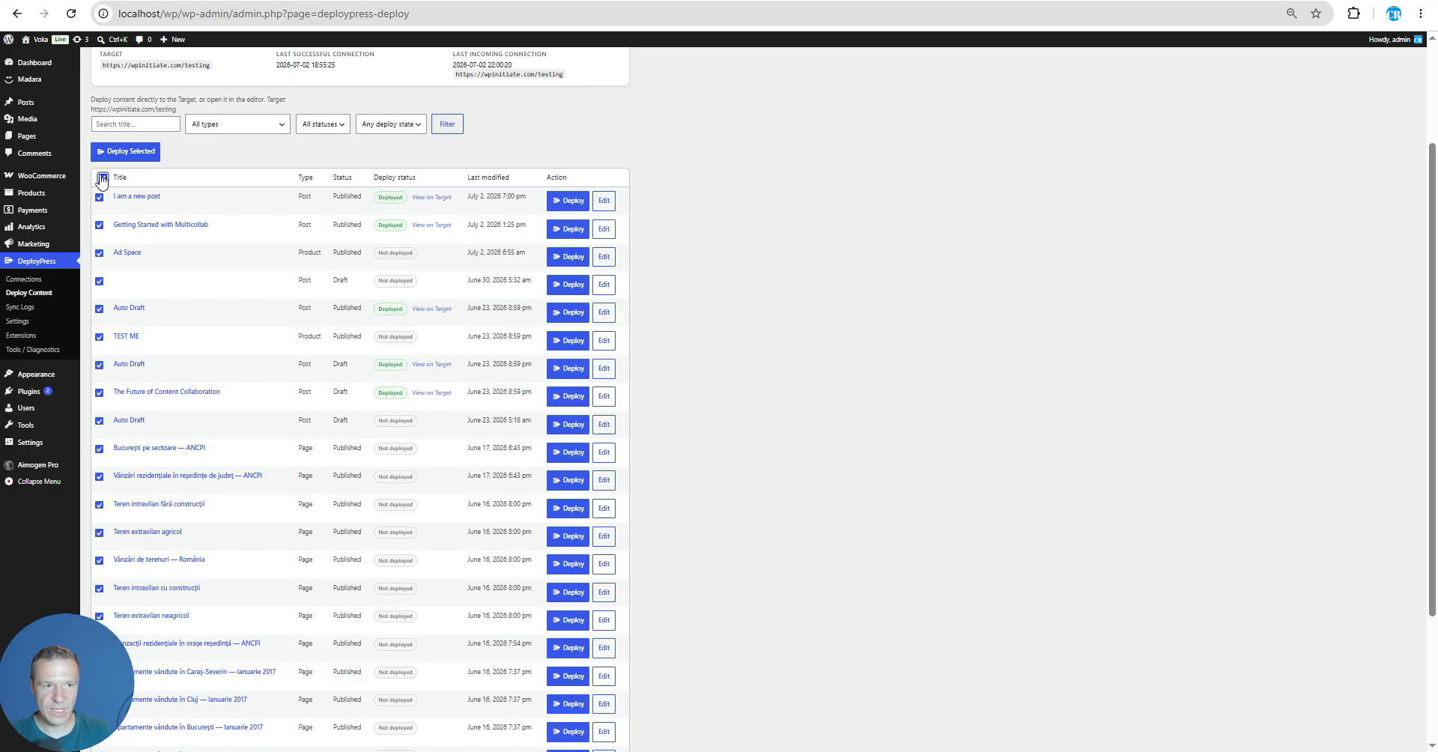
pyautogui.click(223, 124)
pyautogui.click(225, 124)
pyautogui.click(217, 126)
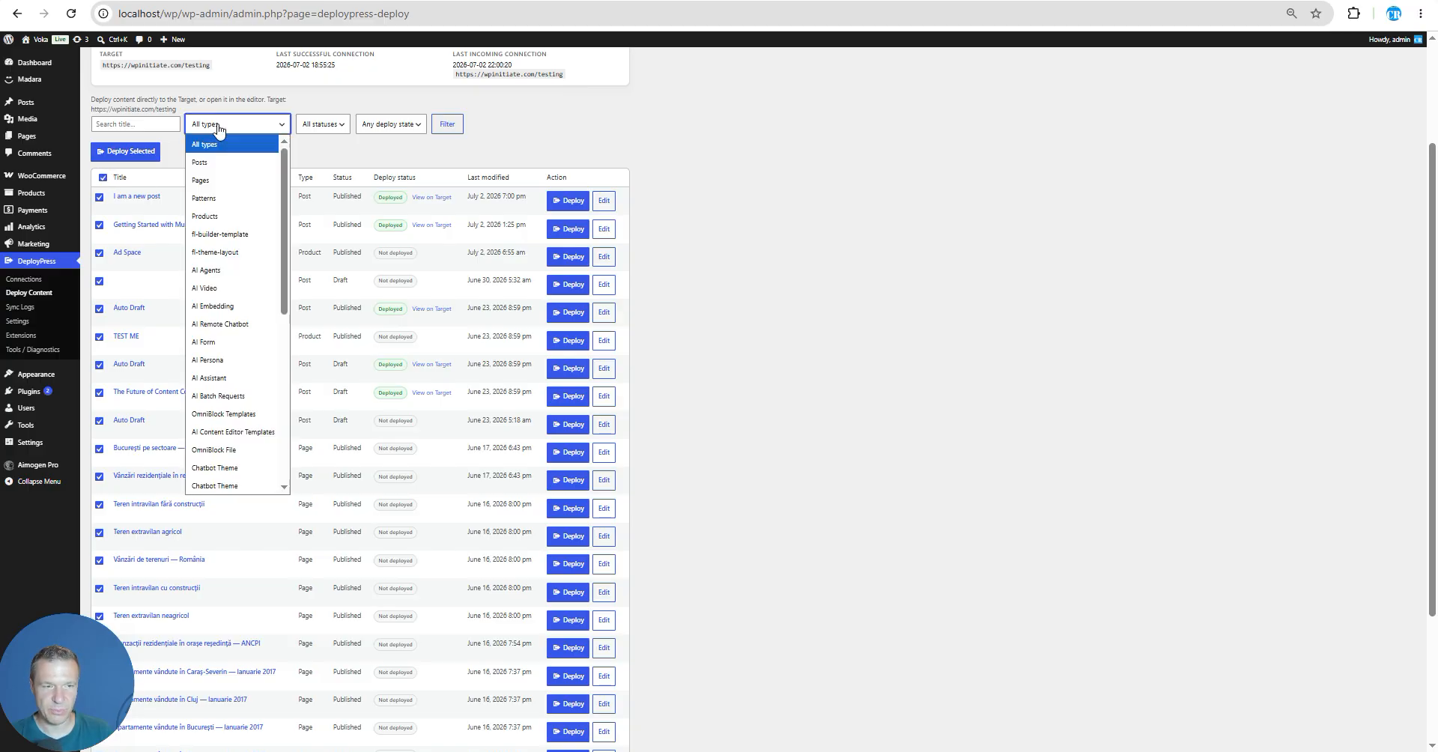
pyautogui.click(218, 126)
pyautogui.scroll(2, 476, 315)
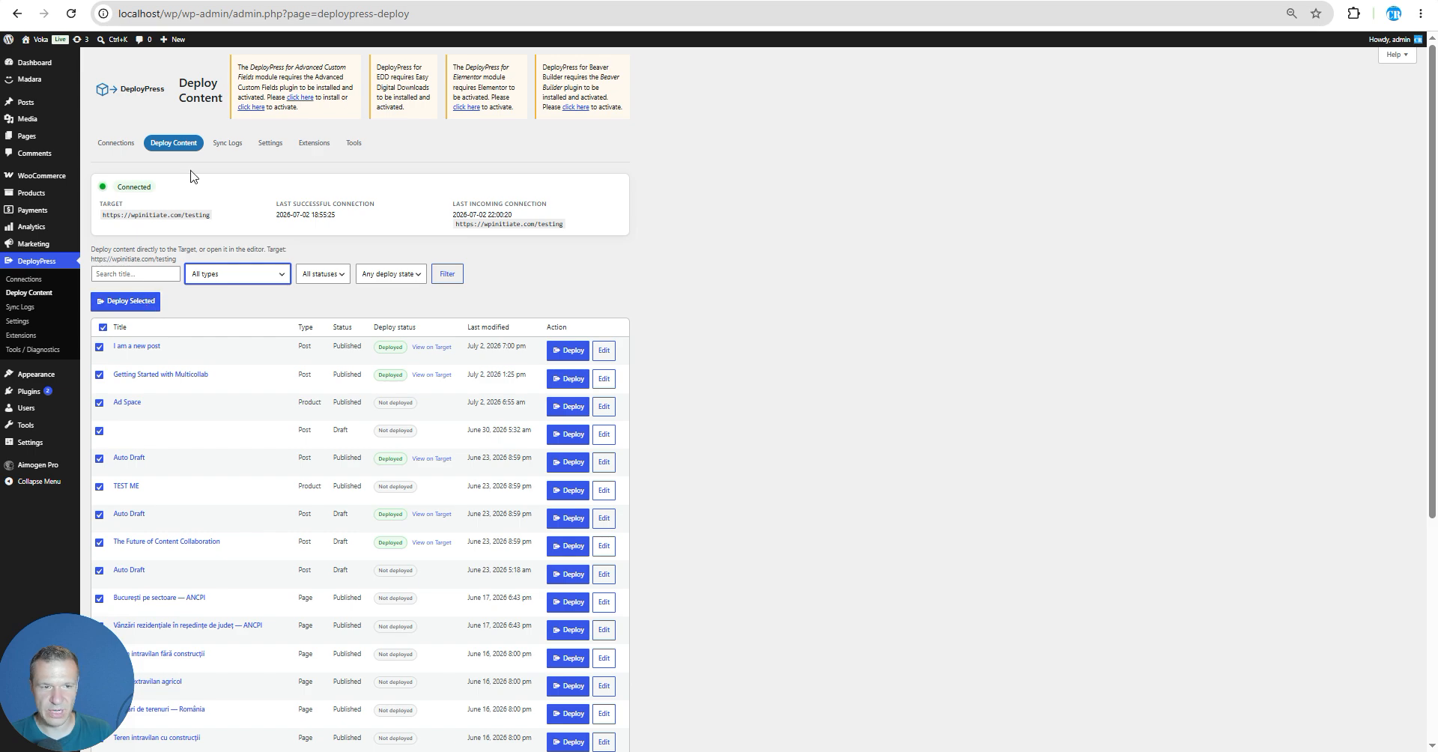
# Step: Check the last successful connection time in localhost's DeployPress connection status
pyautogui.click(124, 147)
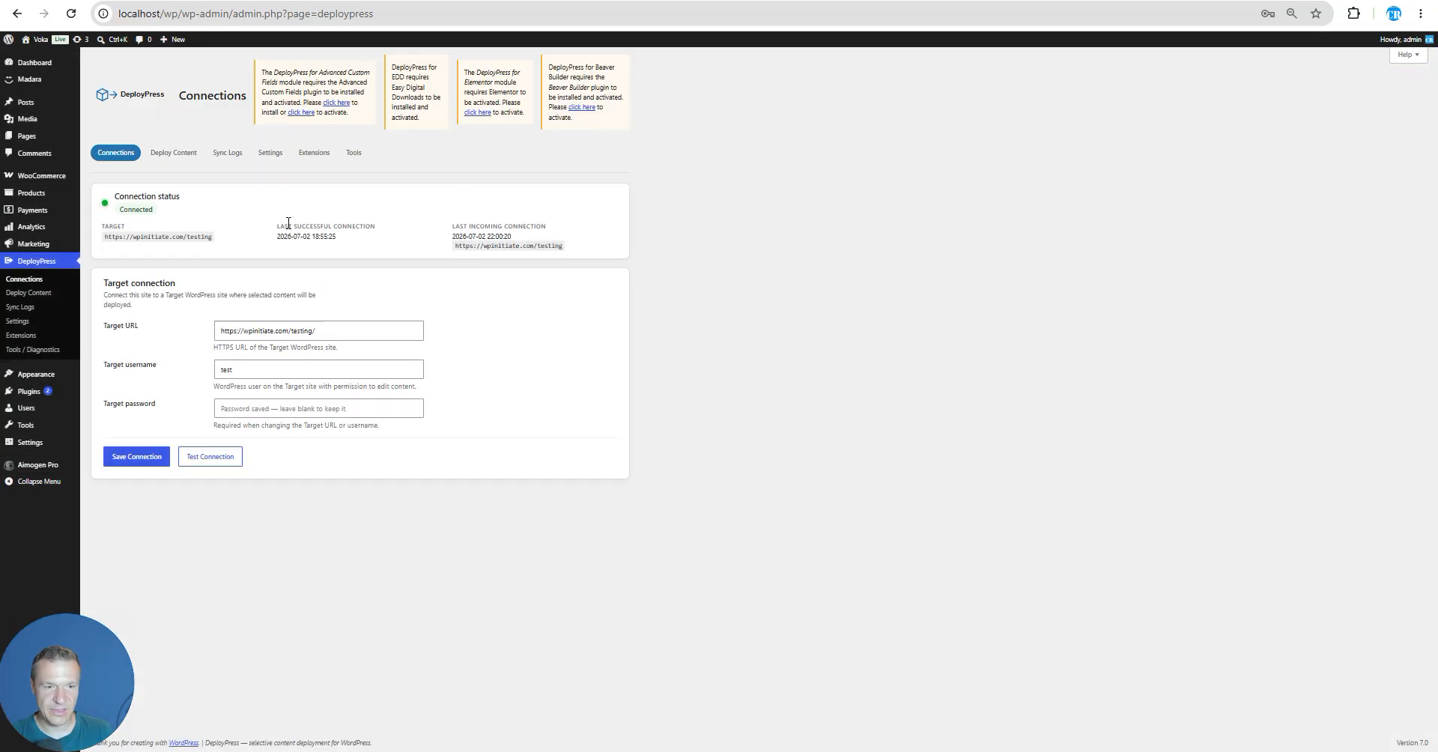
pyautogui.moveTo(275, 236); pyautogui.dragTo(339, 237)
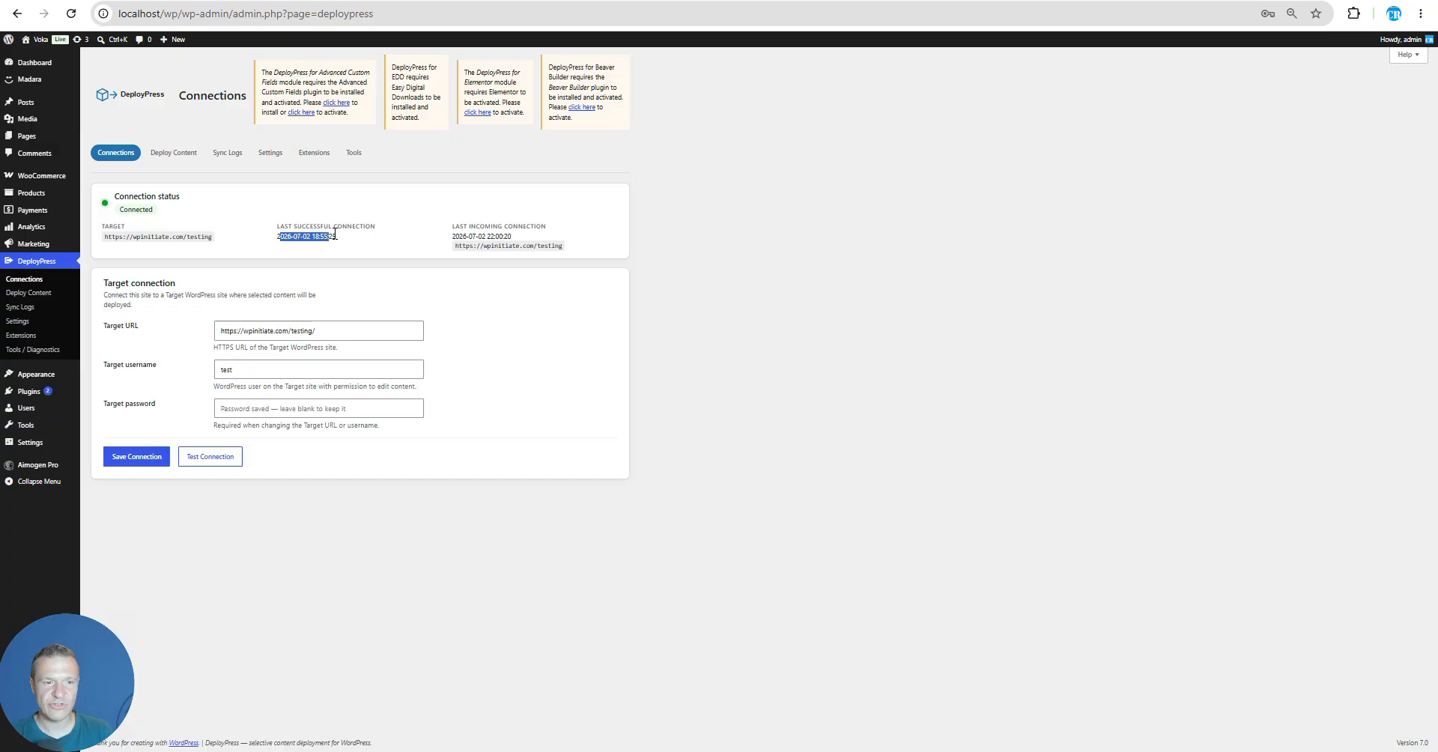
pyautogui.doubleClick(323, 236)
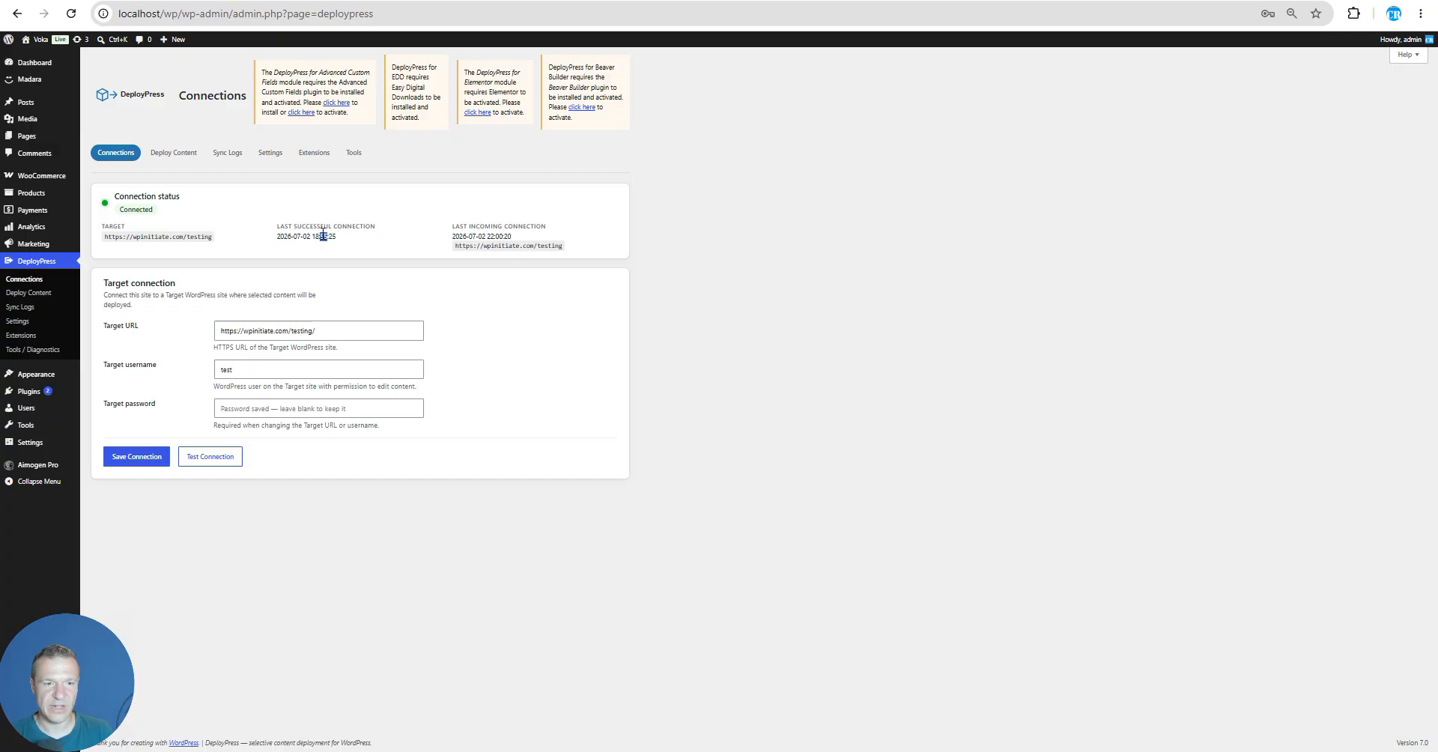
# Step: Review the sync events and their statuses in DeployPress's activity log on localhost
pyautogui.click(228, 162)
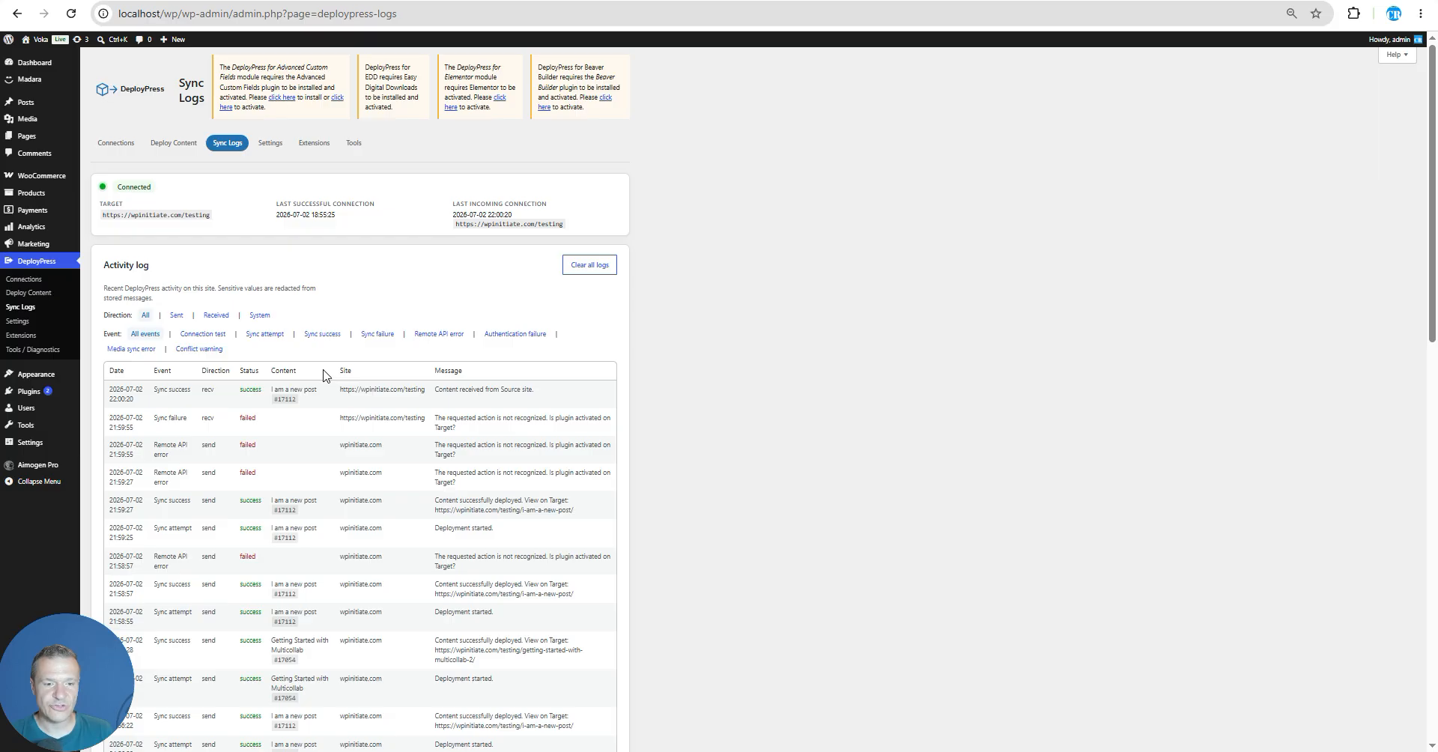
pyautogui.scroll(-1, 323, 374)
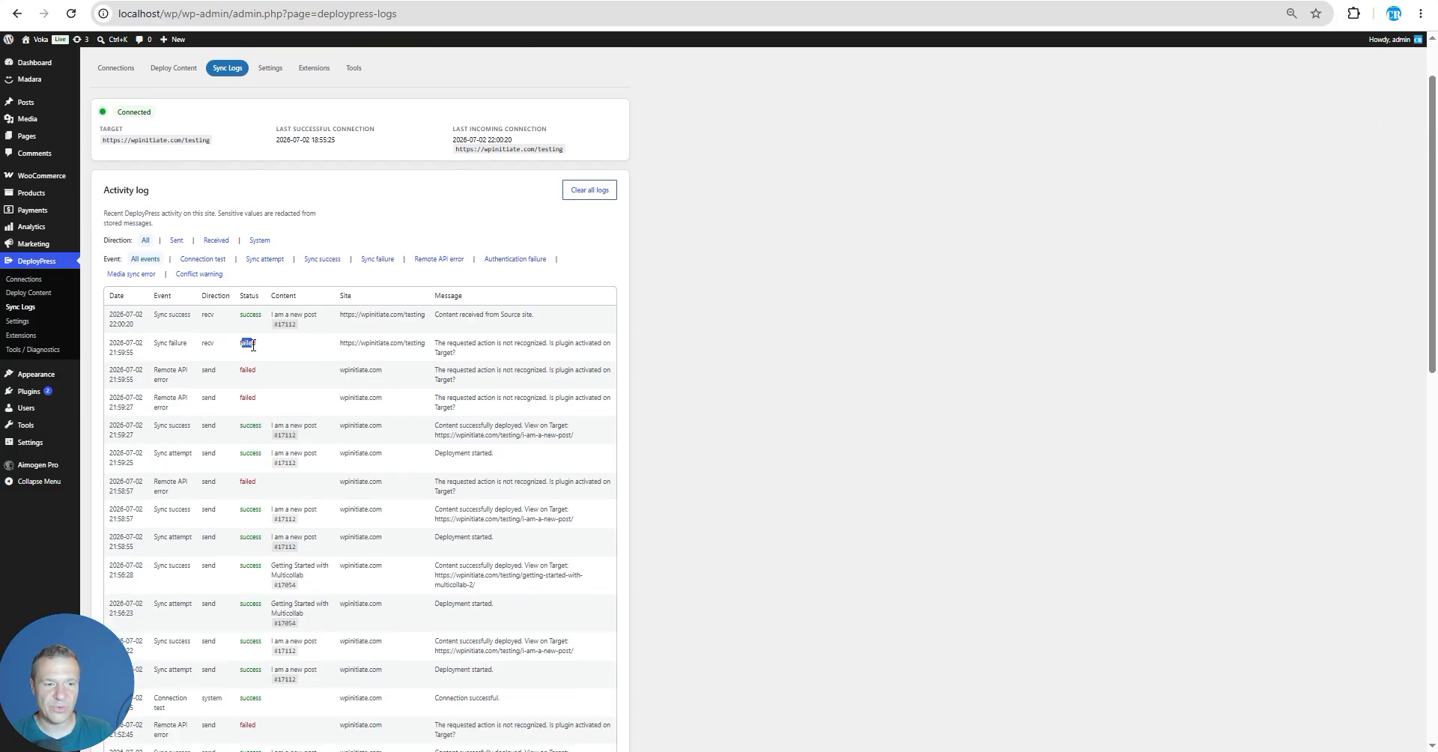
pyautogui.scroll(1, 321, 378)
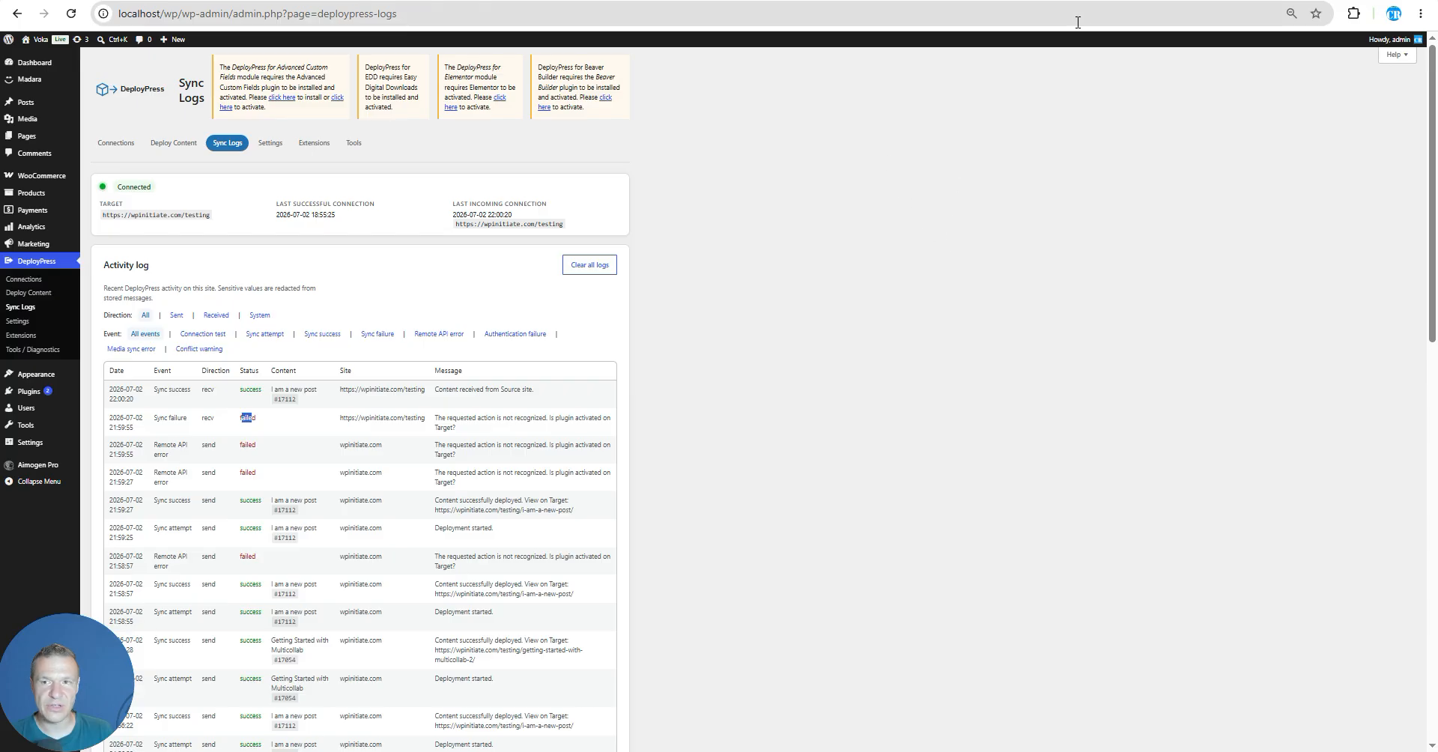
pyautogui.click(281, 423)
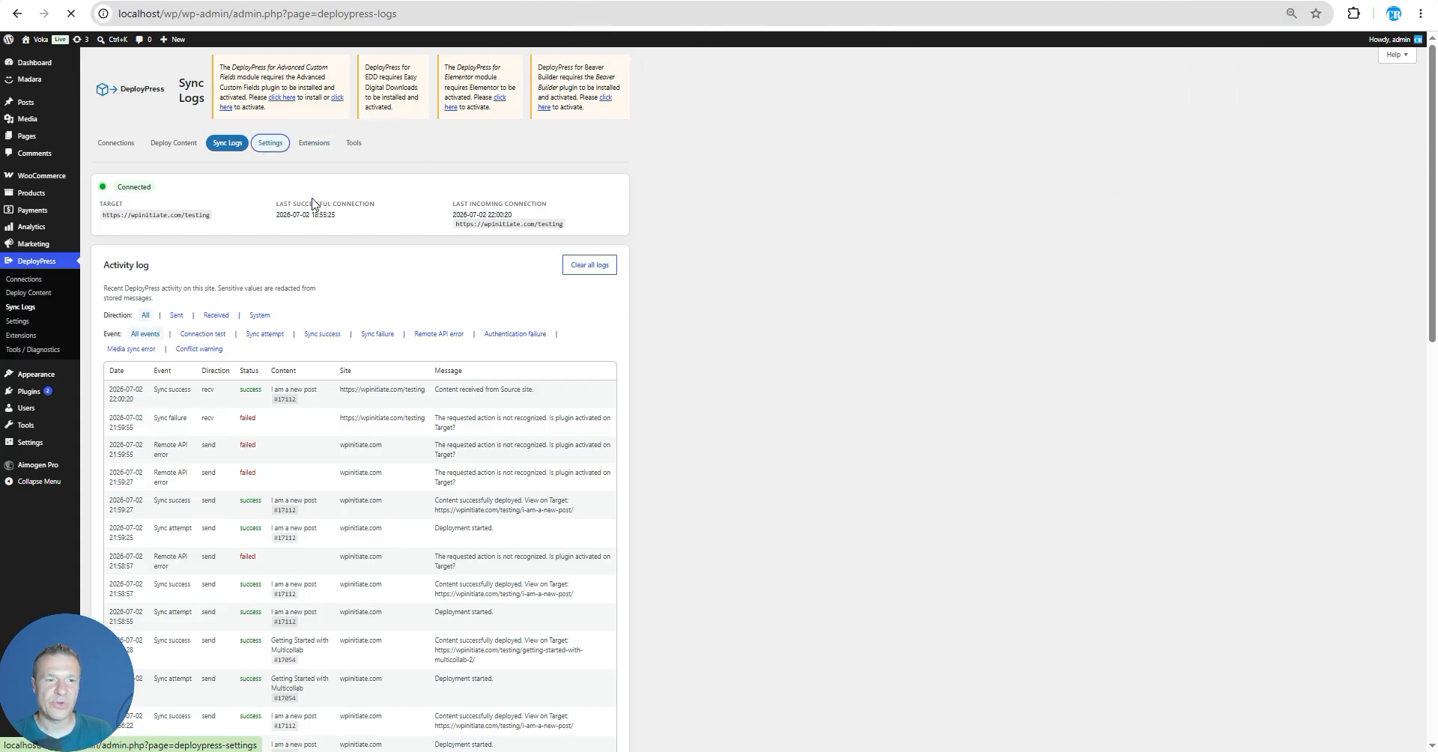
# Step: Review the DeployPress deployment behavior settings, including the available content match modes
pyautogui.click(270, 142)
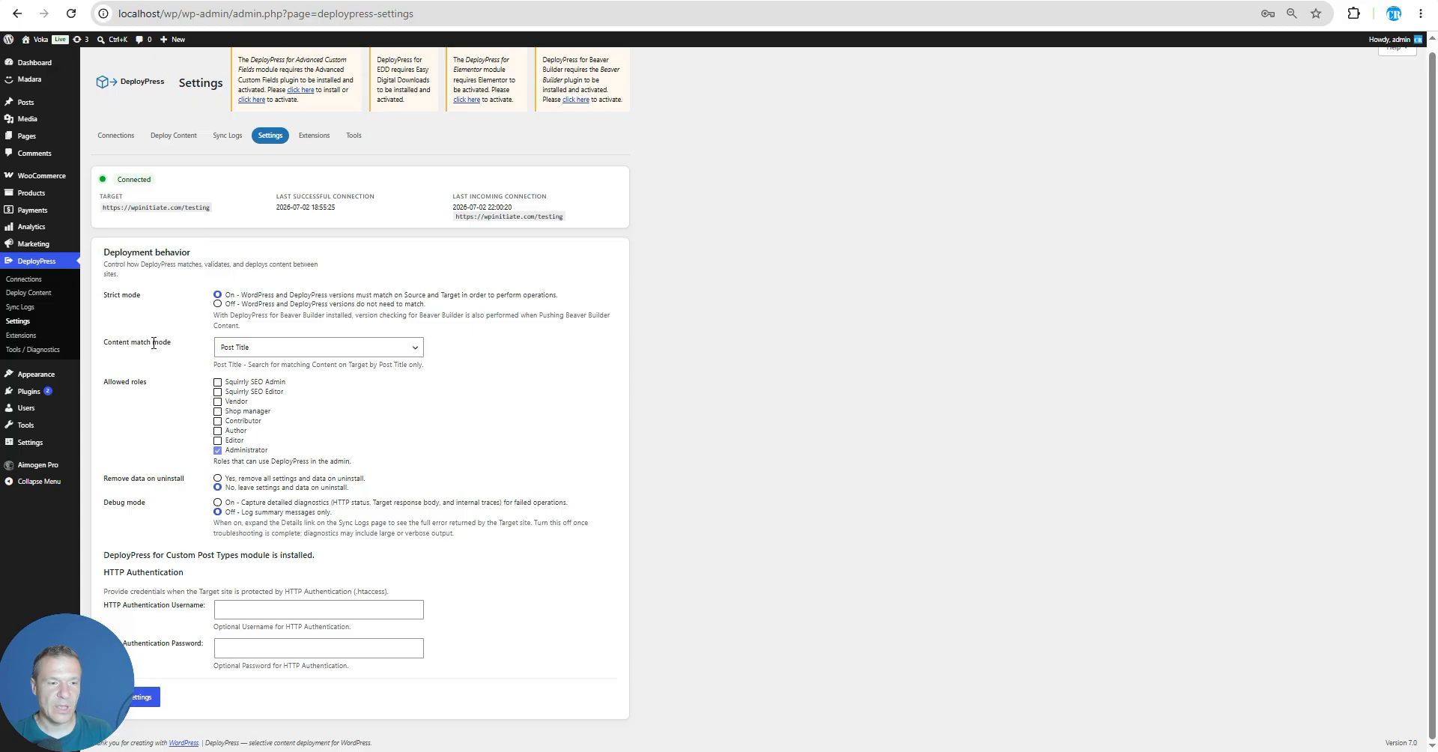
pyautogui.click(282, 351)
pyautogui.click(281, 351)
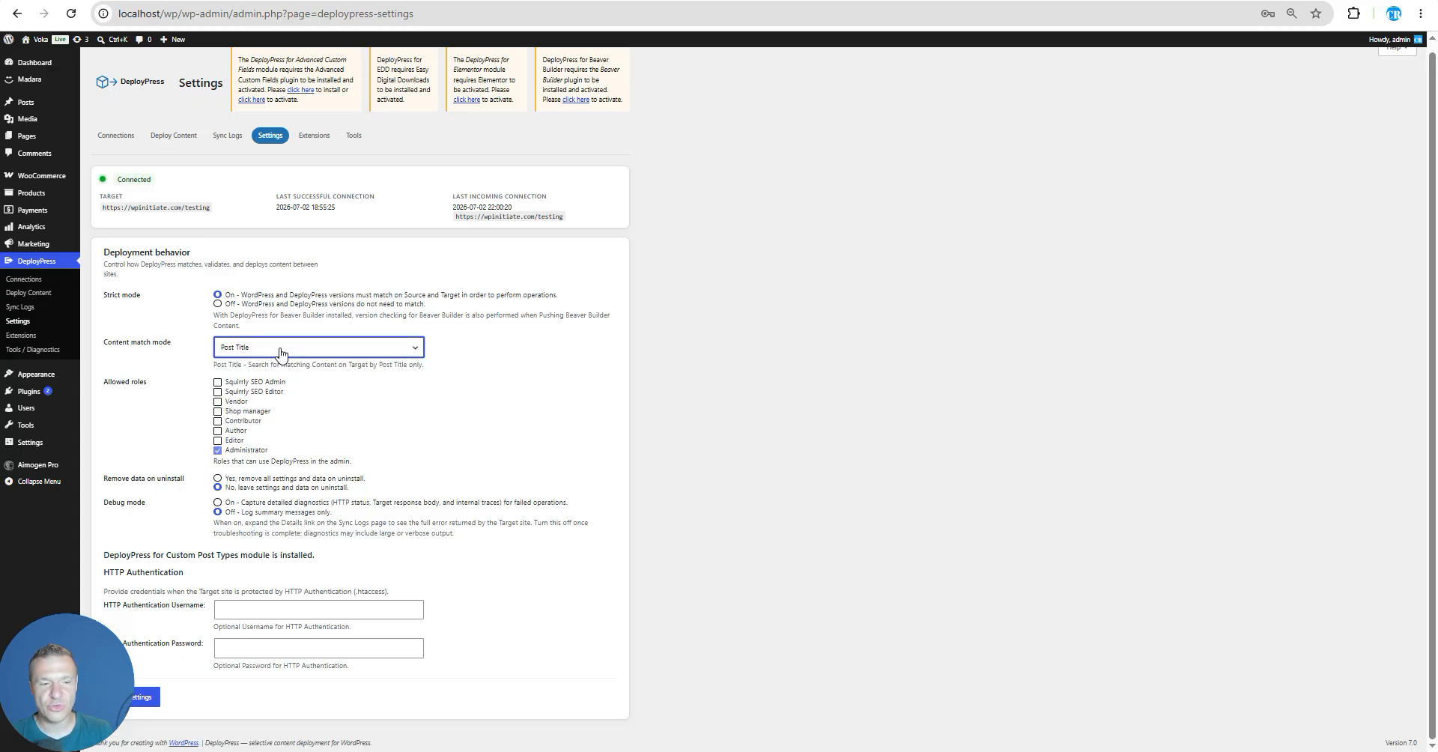
pyautogui.click(282, 351)
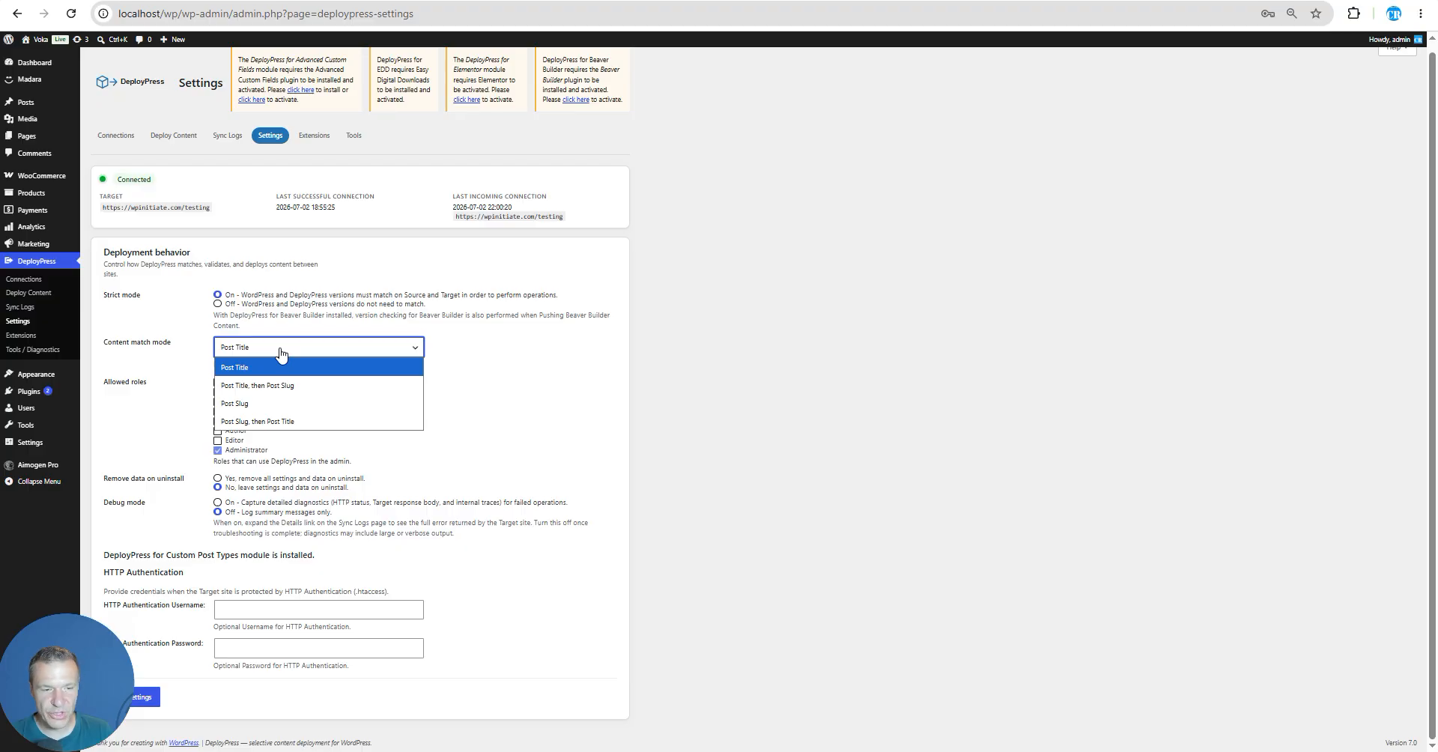
pyautogui.click(281, 351)
pyautogui.click(226, 352)
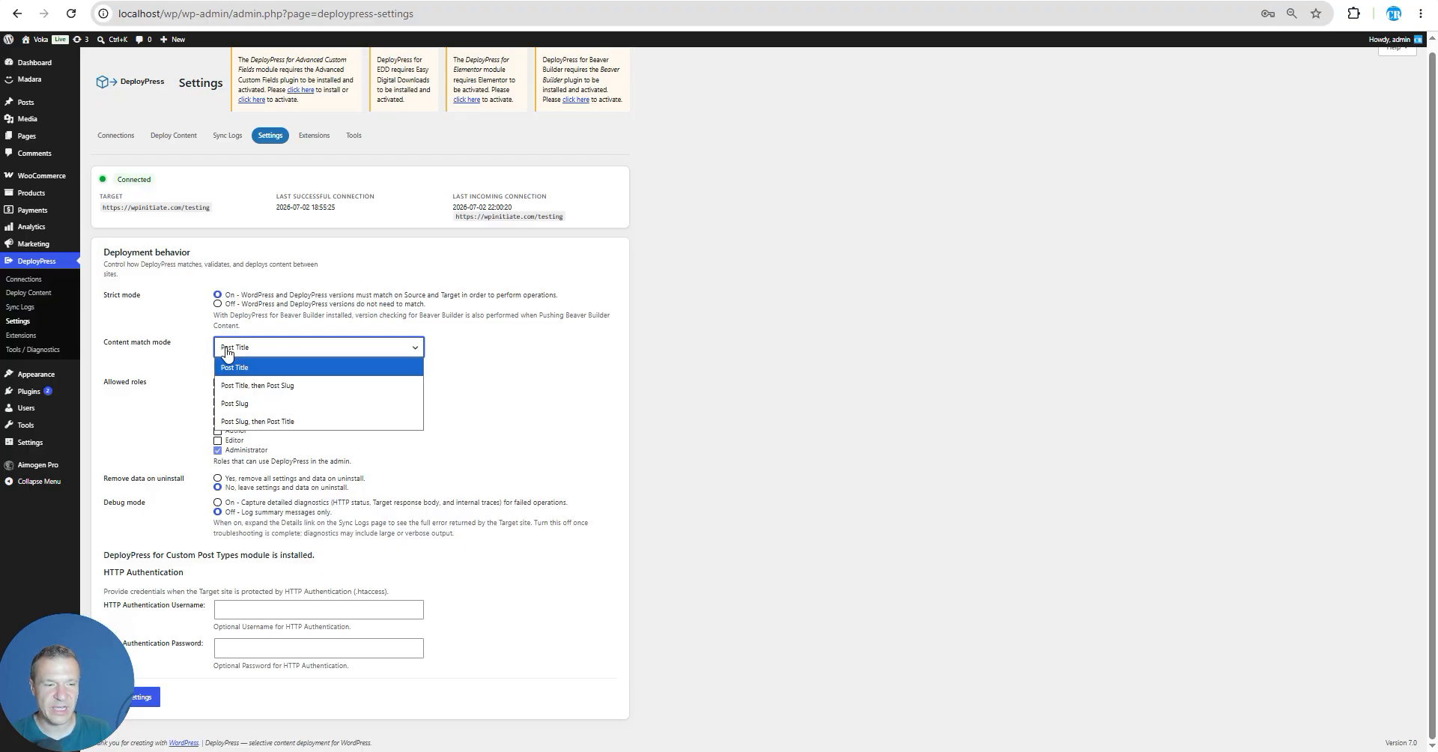
pyautogui.click(227, 352)
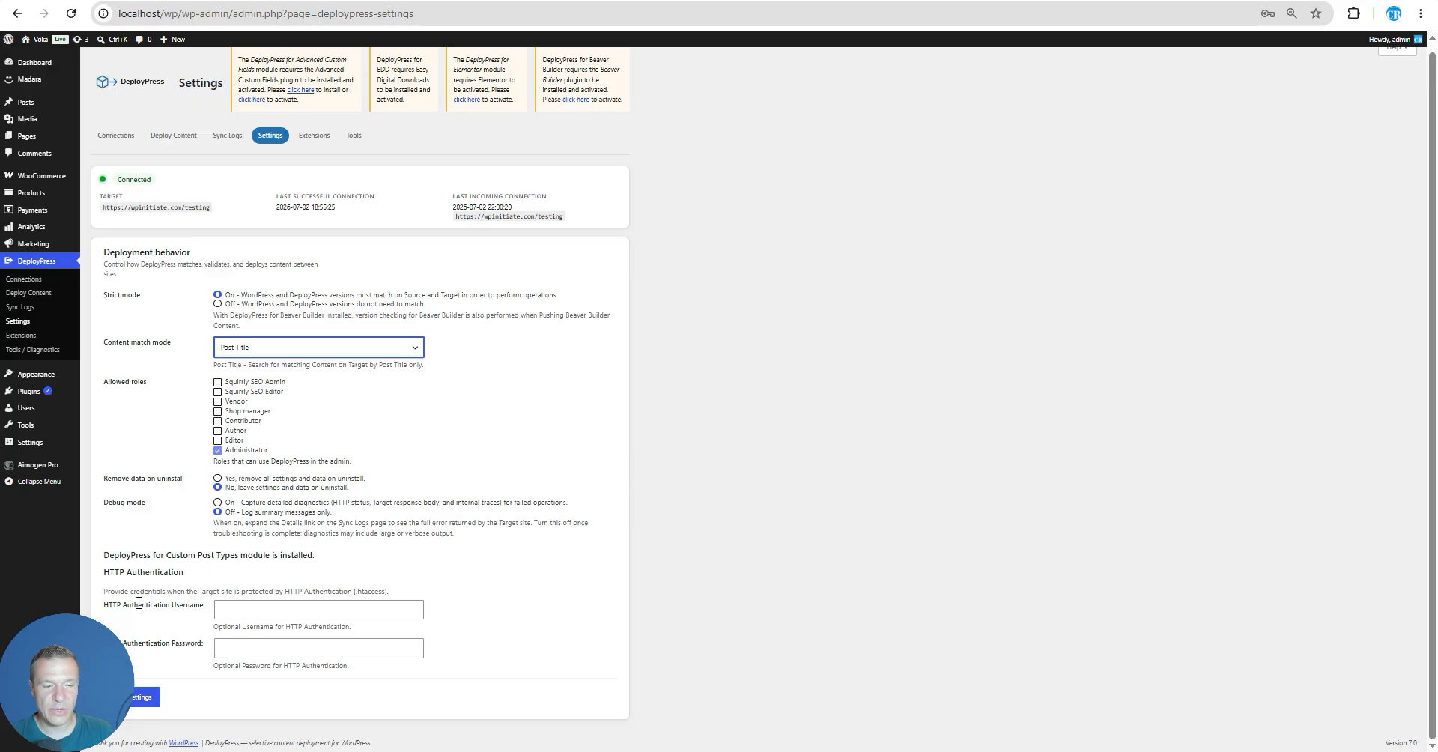
# Step: Review the list of DeployPress extension modules on localhost, highlighting the Auto Publish module
pyautogui.click(308, 150)
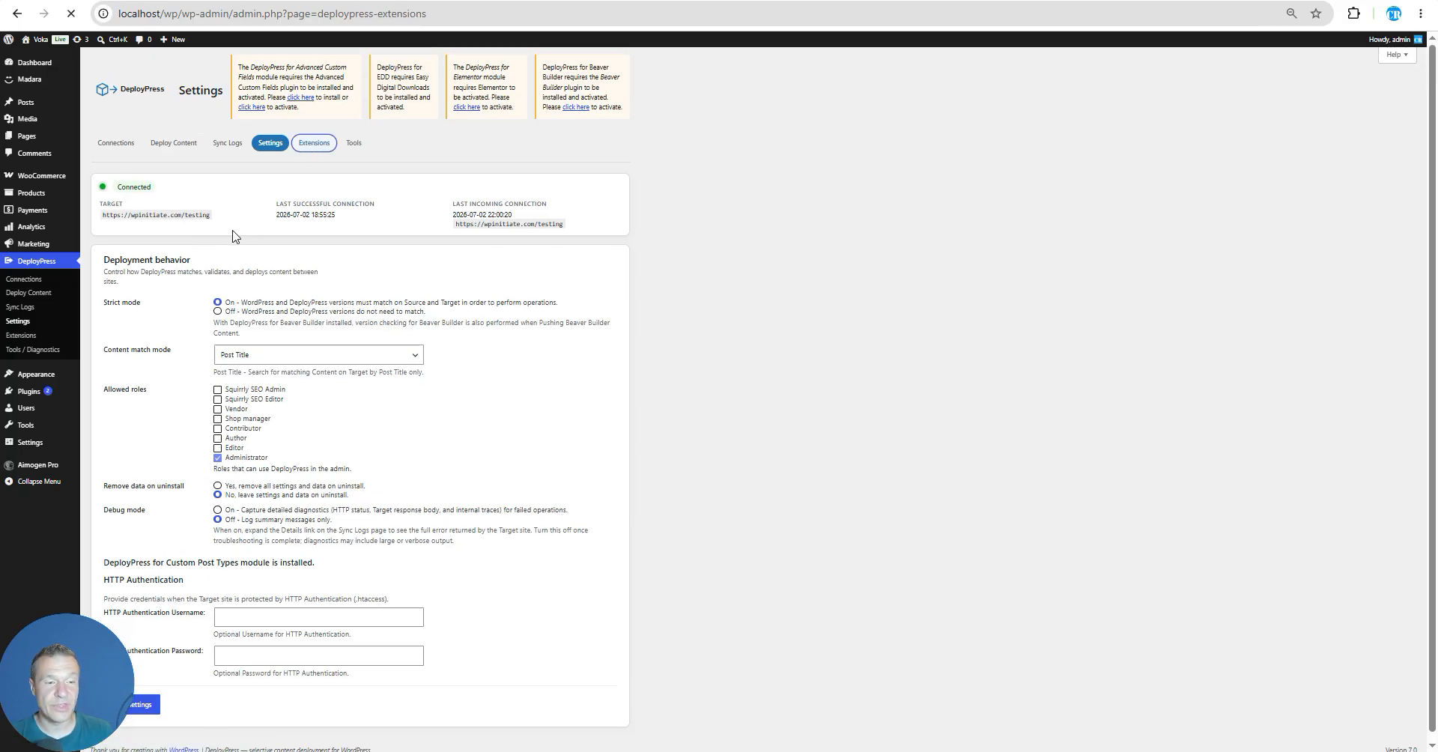
pyautogui.scroll(-3, 239, 557)
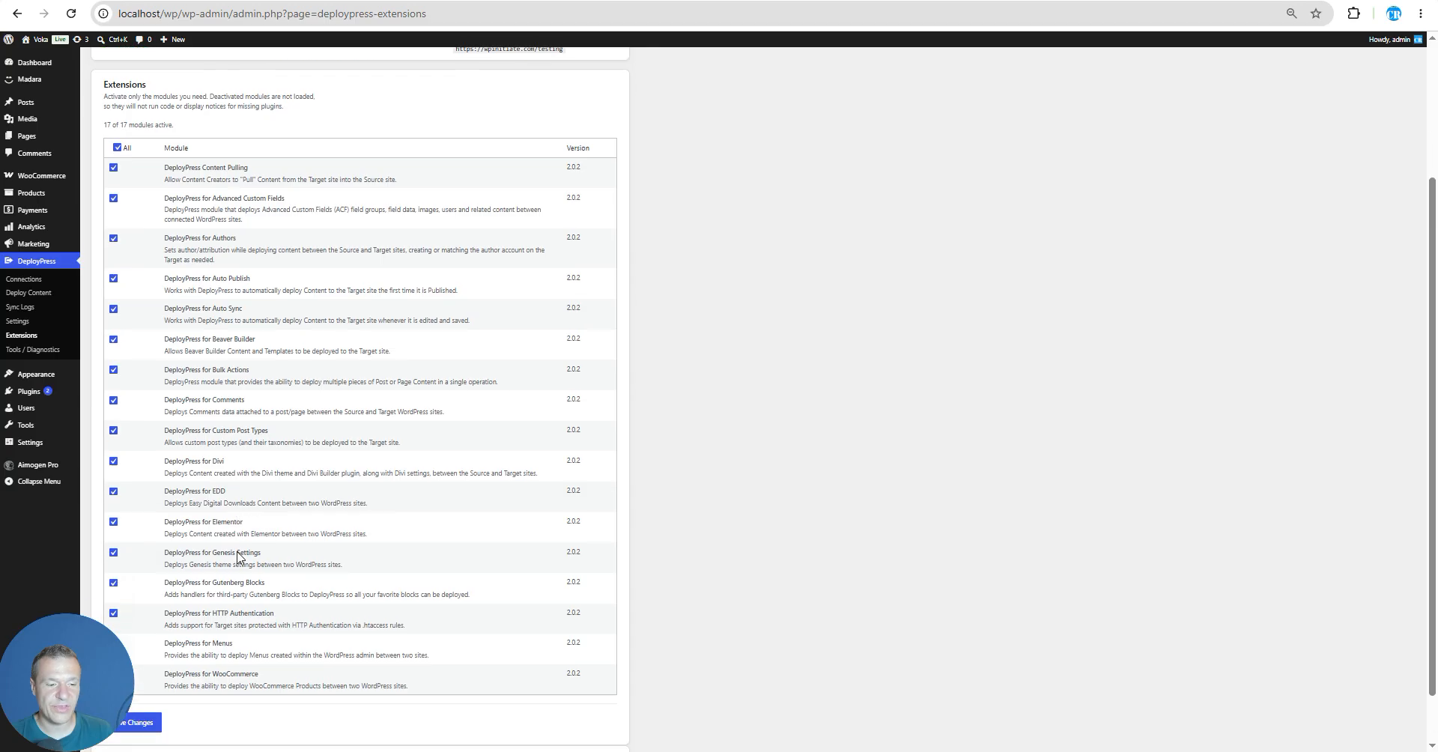
pyautogui.scroll(-1, 238, 557)
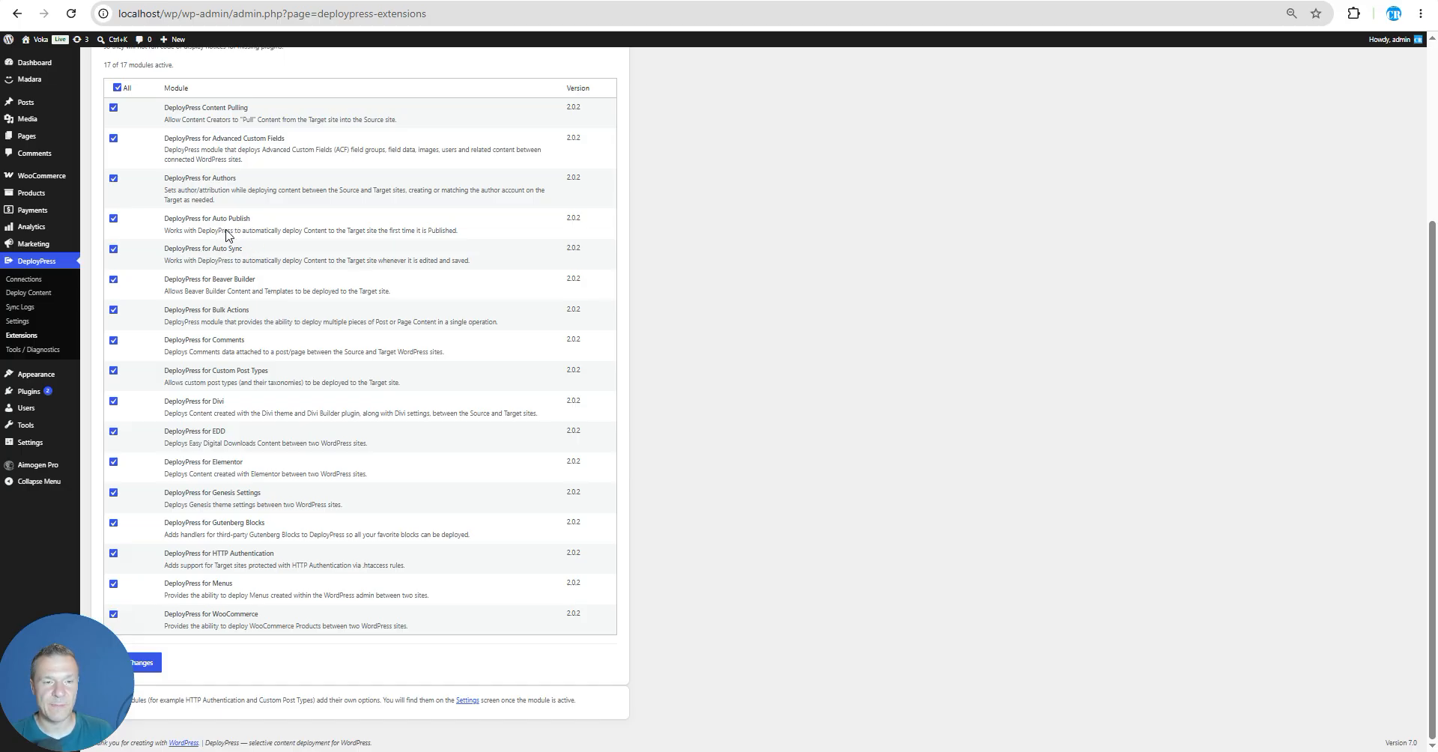
pyautogui.moveTo(195, 222); pyautogui.dragTo(255, 223)
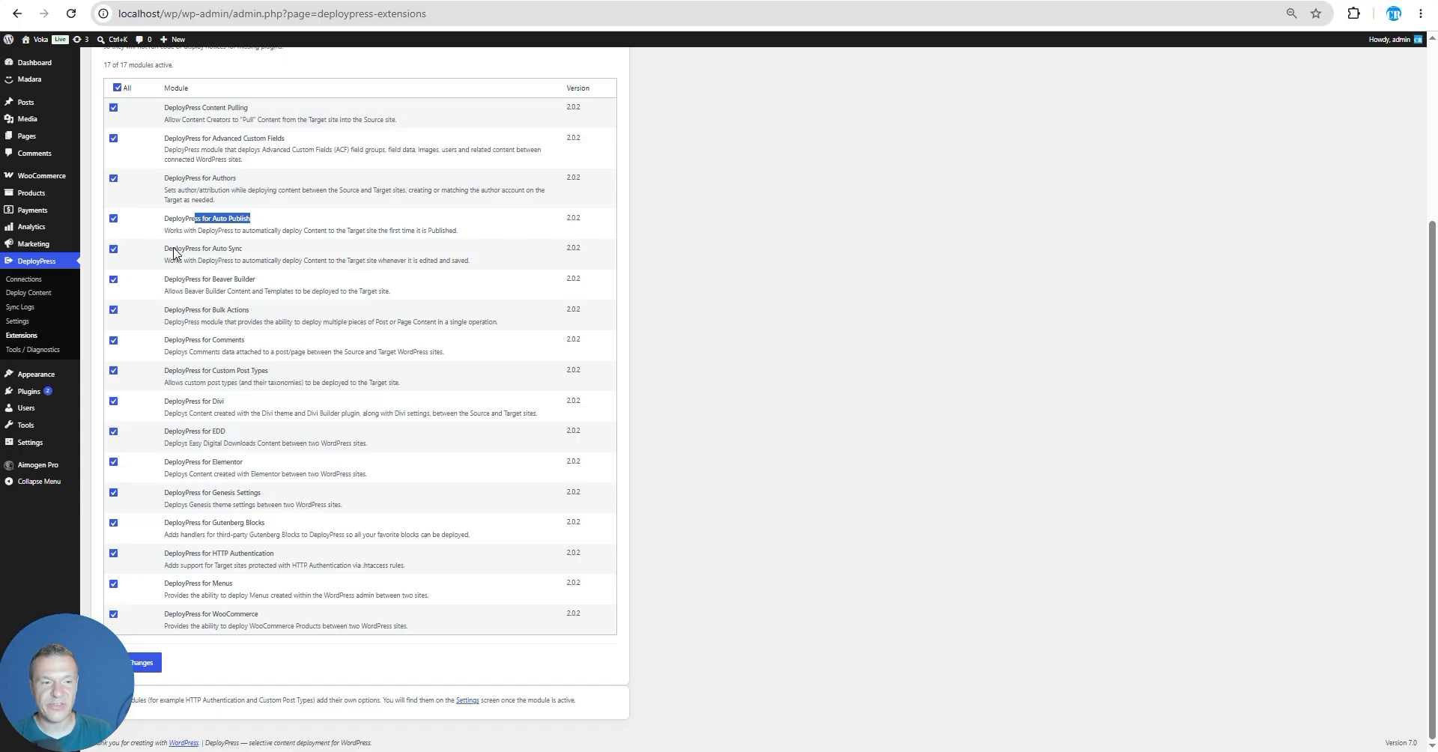
# Step: Highlight the Auto Sync module and look over the remaining modules in the DeployPress extensions list
pyautogui.moveTo(166, 252); pyautogui.dragTo(225, 255)
pyautogui.doubleClick(223, 253)
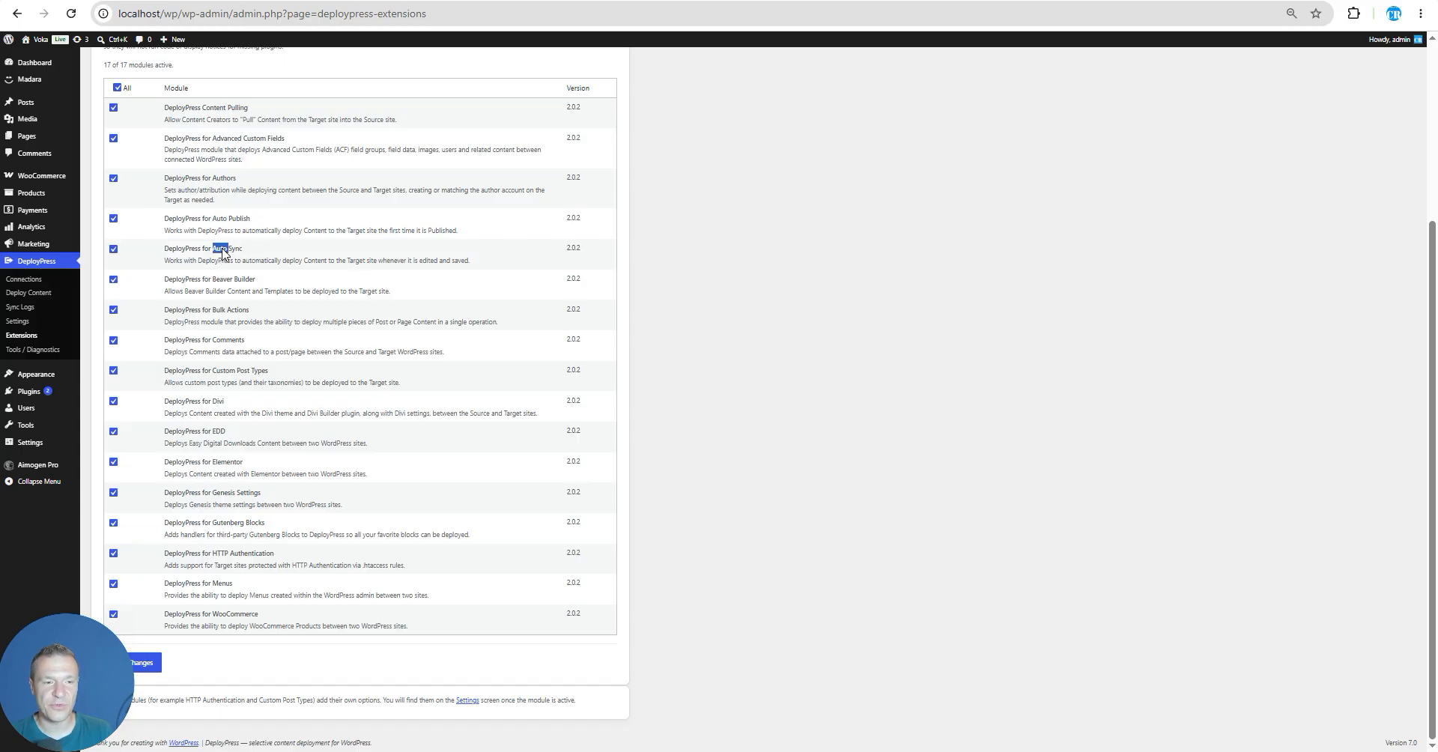
pyautogui.scroll(1, 222, 253)
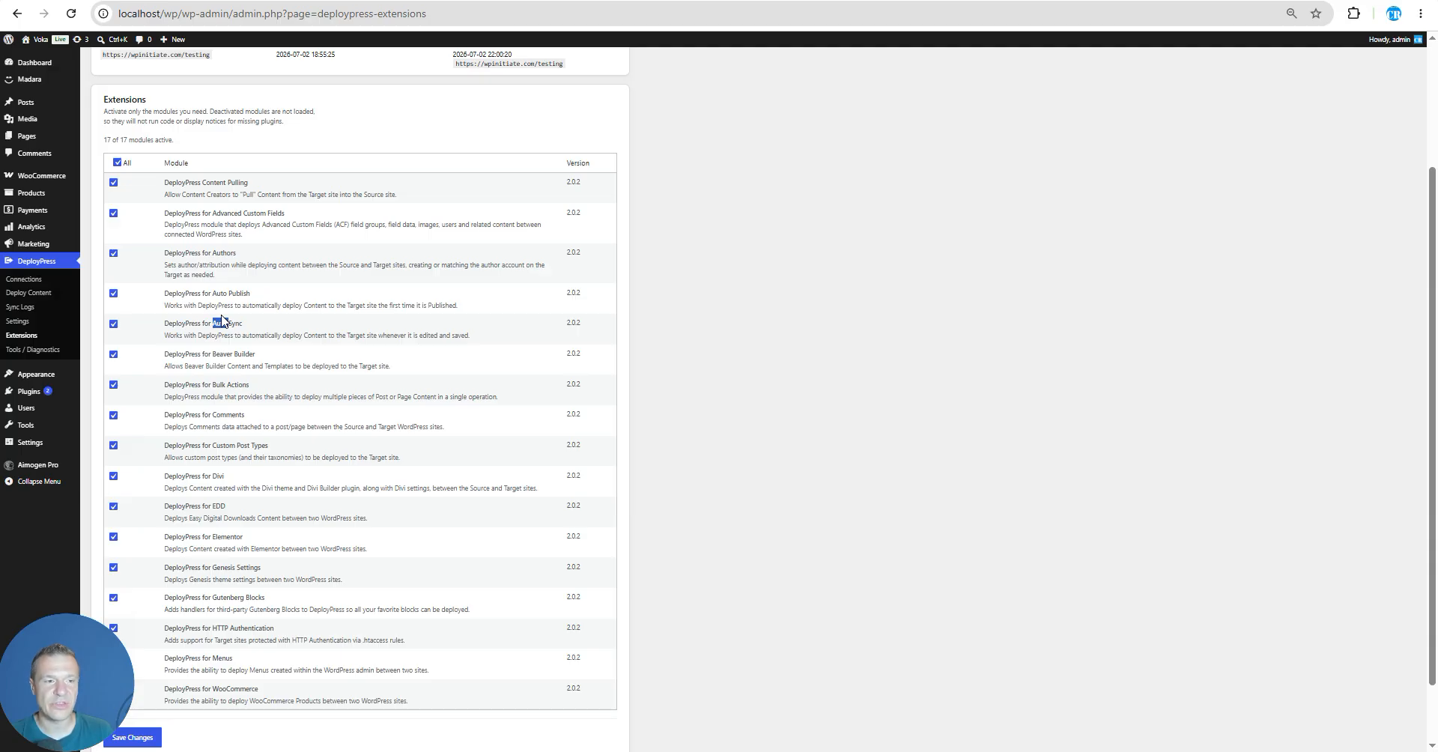
pyautogui.scroll(3, 222, 320)
pyautogui.scroll(-2, 217, 307)
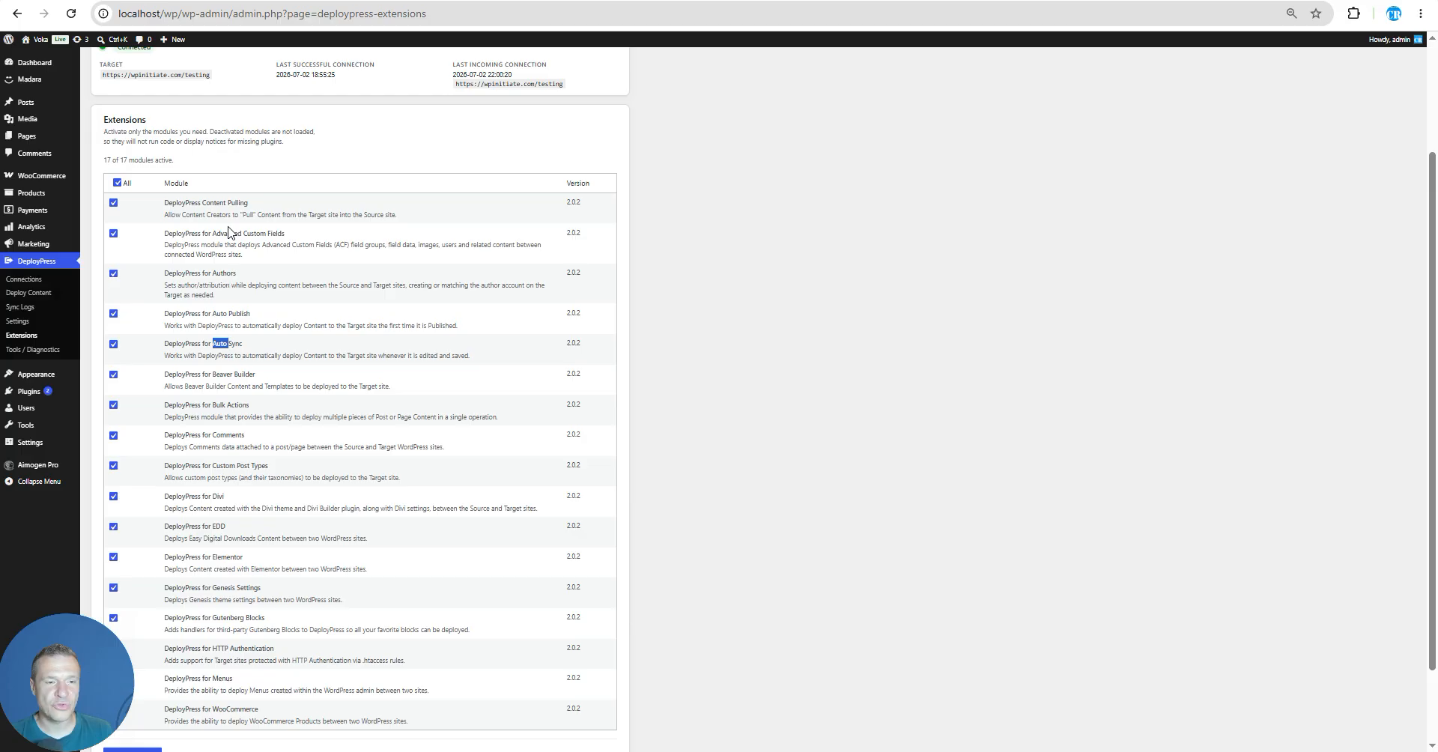
pyautogui.scroll(-1, 247, 266)
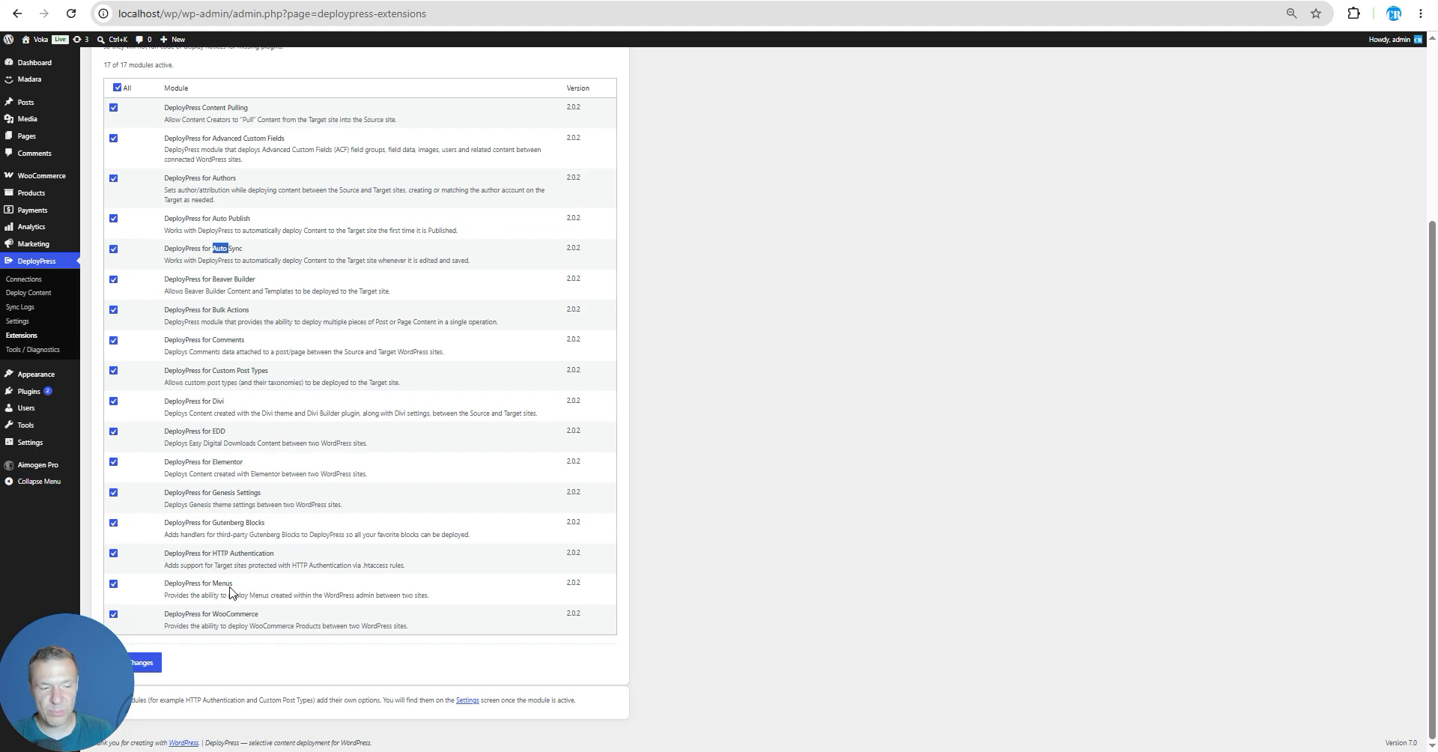
# Step: Locate the site's navigation menu management page, related to the DeployPress for Menus module, and return to the extensions list
pyautogui.moveTo(30, 380)
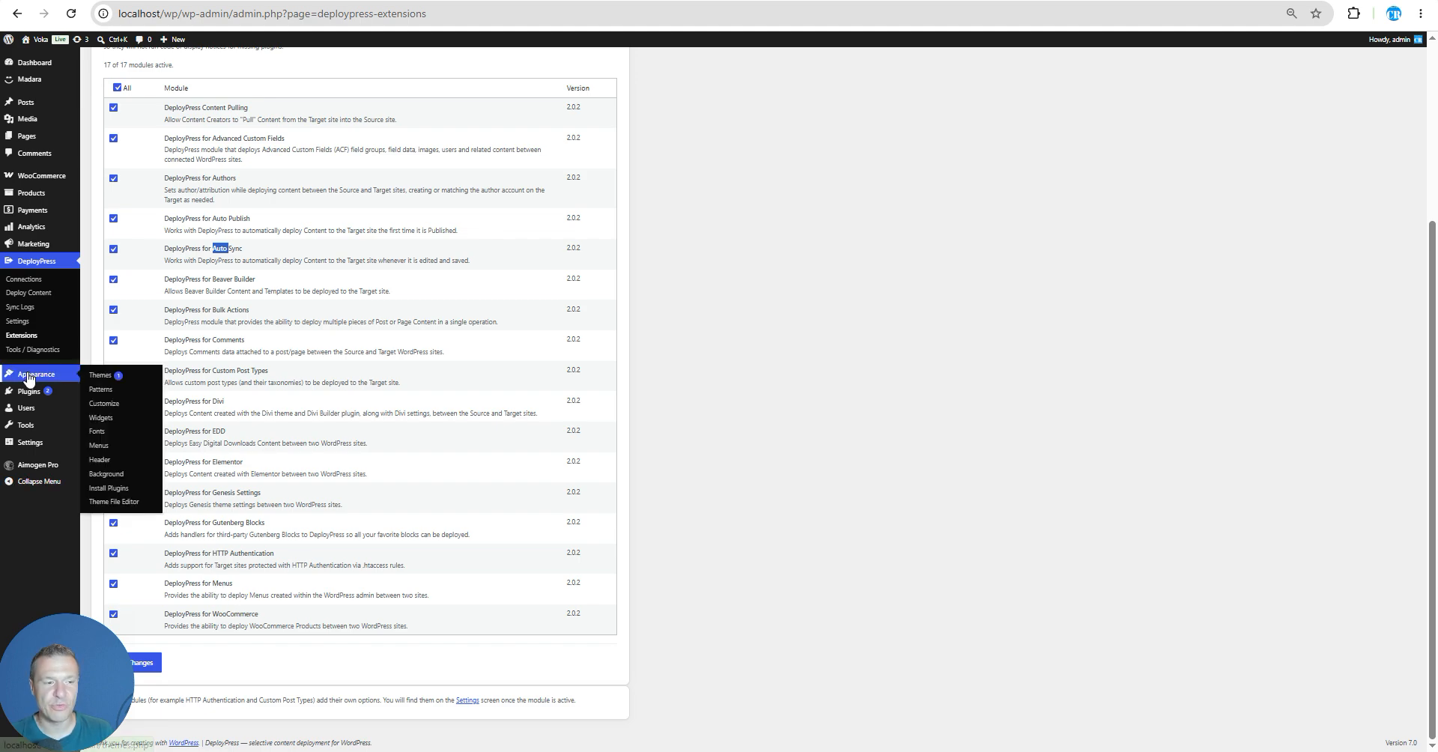
pyautogui.click(98, 445)
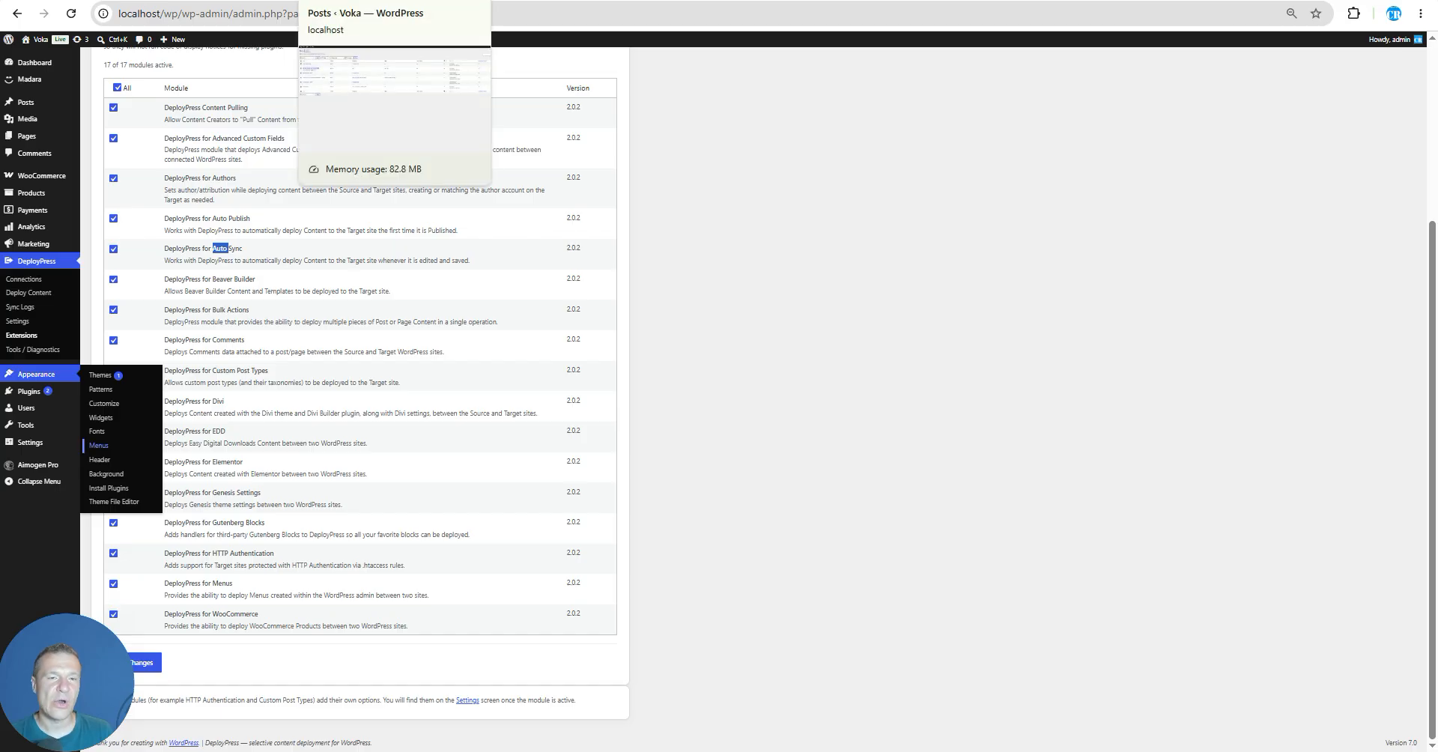
pyautogui.click(644, 238)
# Step: Review DeployPress's Tools / Diagnostics page, covering the environment, connectivity, filesystem, sync modules and last sync result
pyautogui.scroll(1, 644, 250)
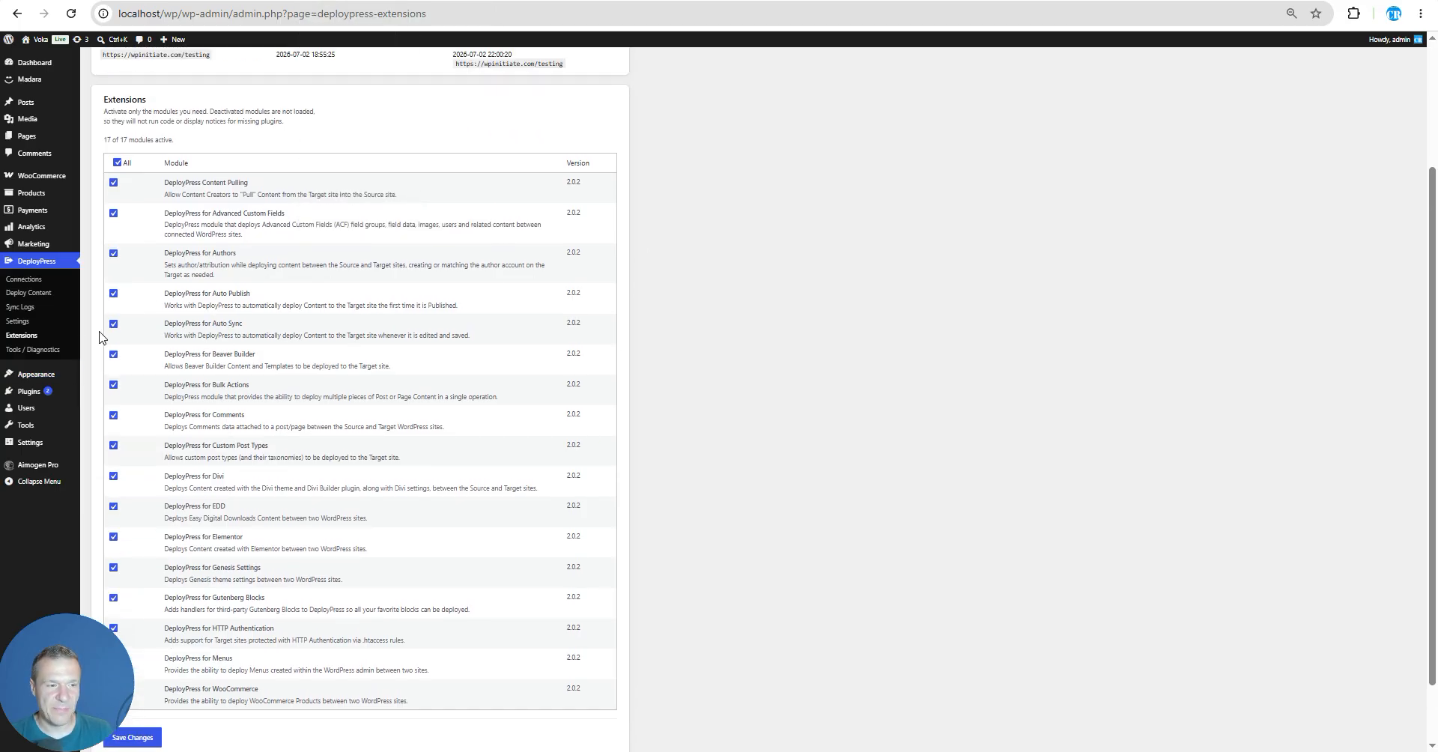
pyautogui.scroll(3, 33, 351)
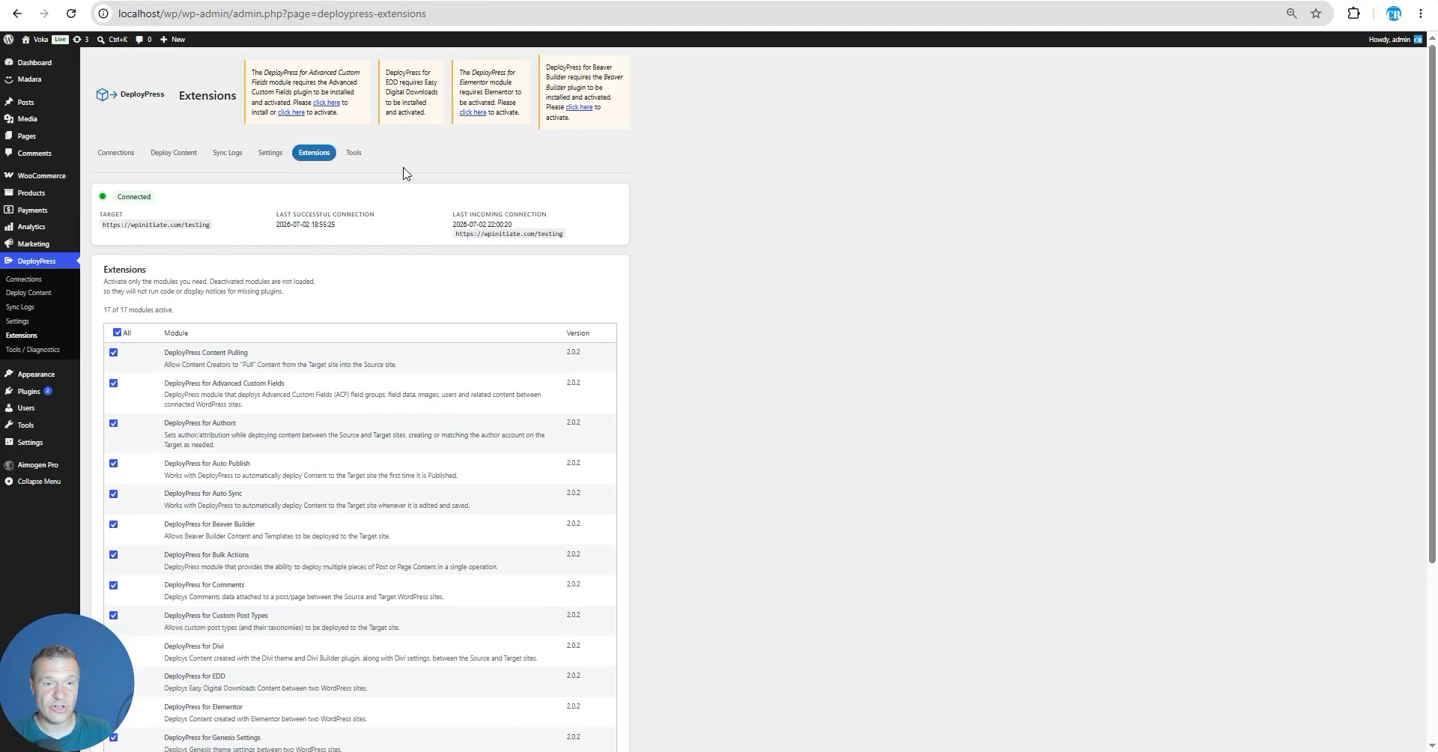
pyautogui.click(353, 154)
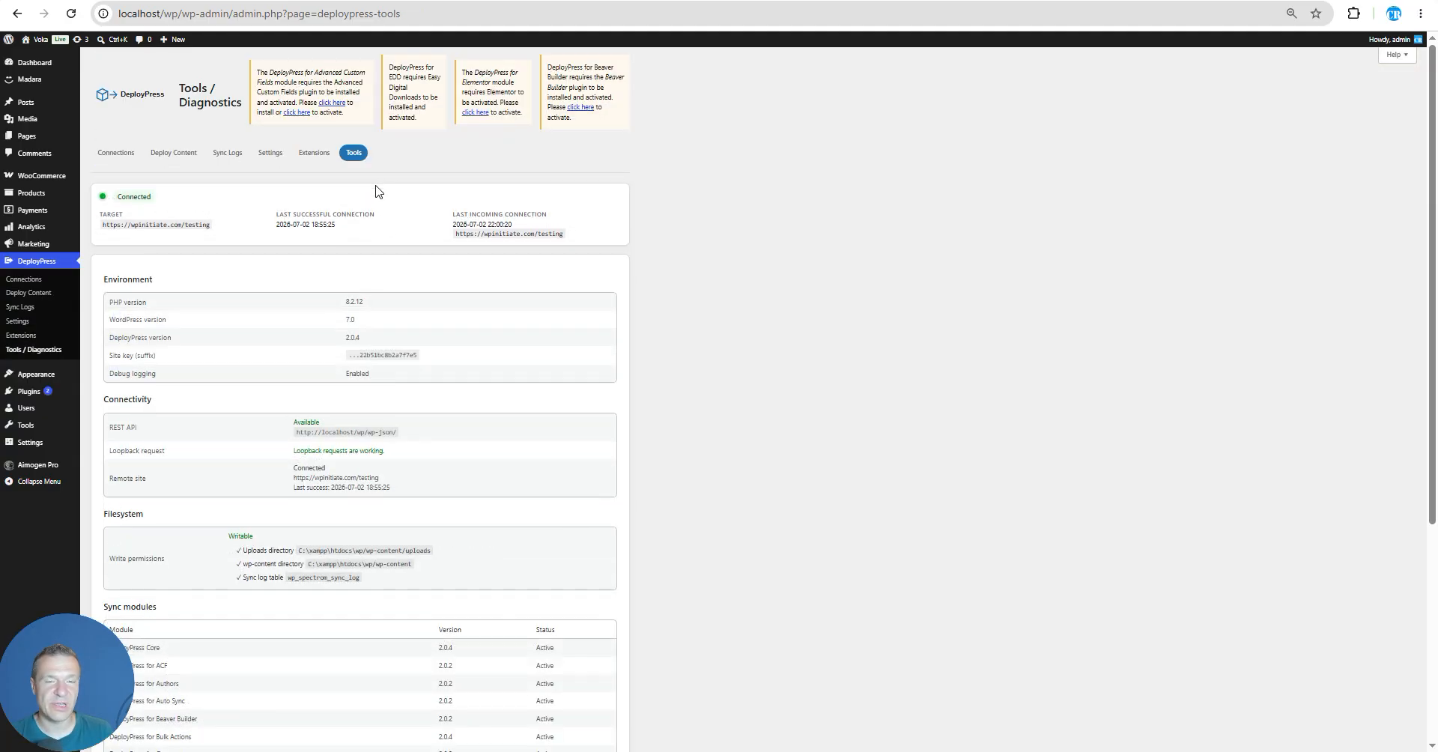
pyautogui.scroll(-5, 234, 438)
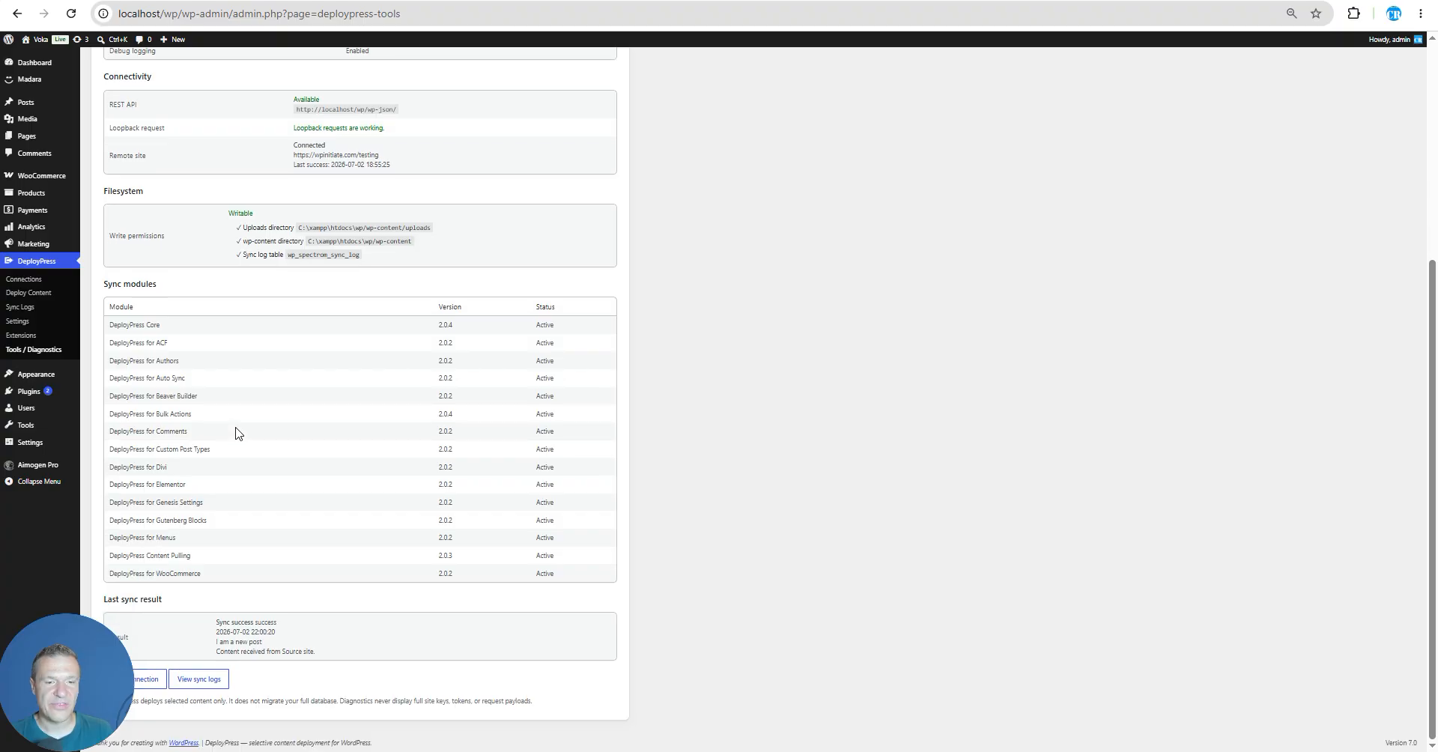
pyautogui.scroll(2, 282, 605)
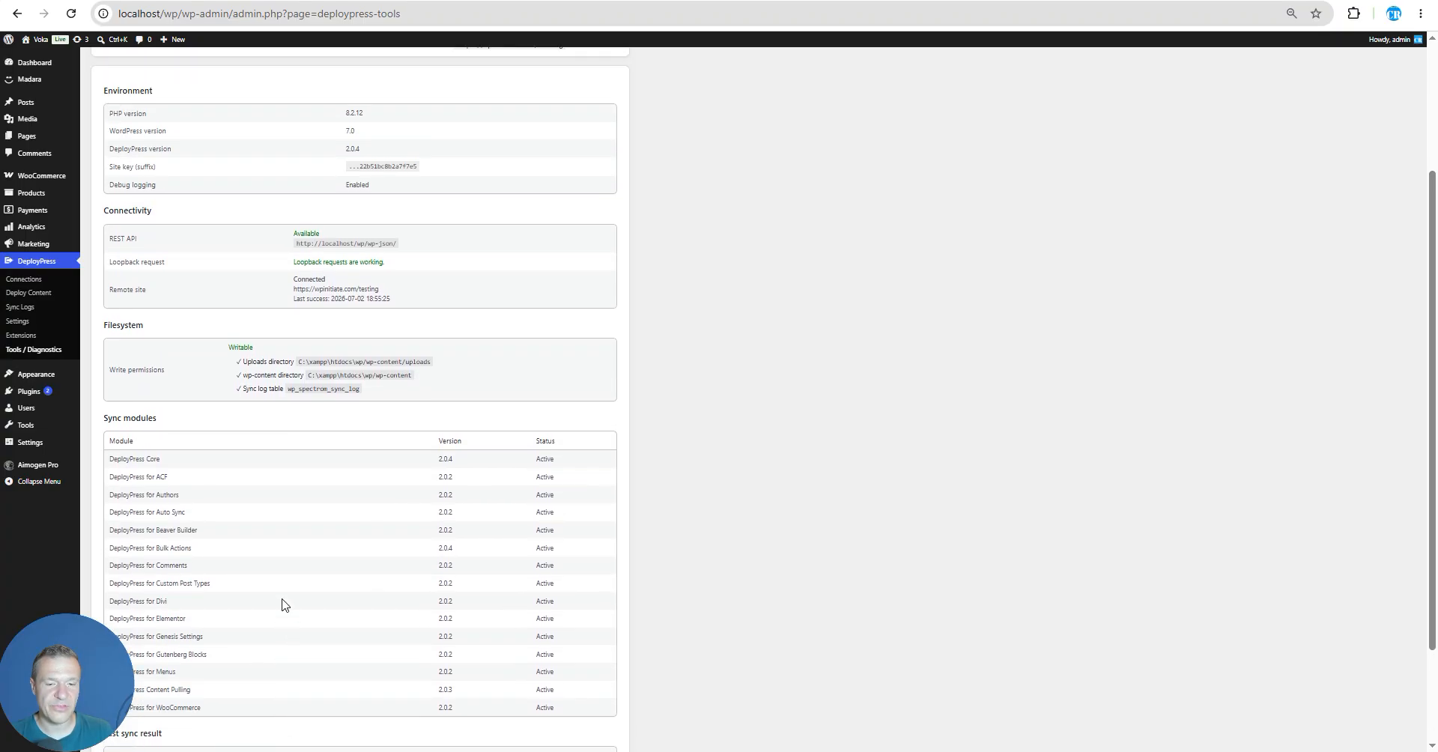
pyautogui.scroll(3, 282, 605)
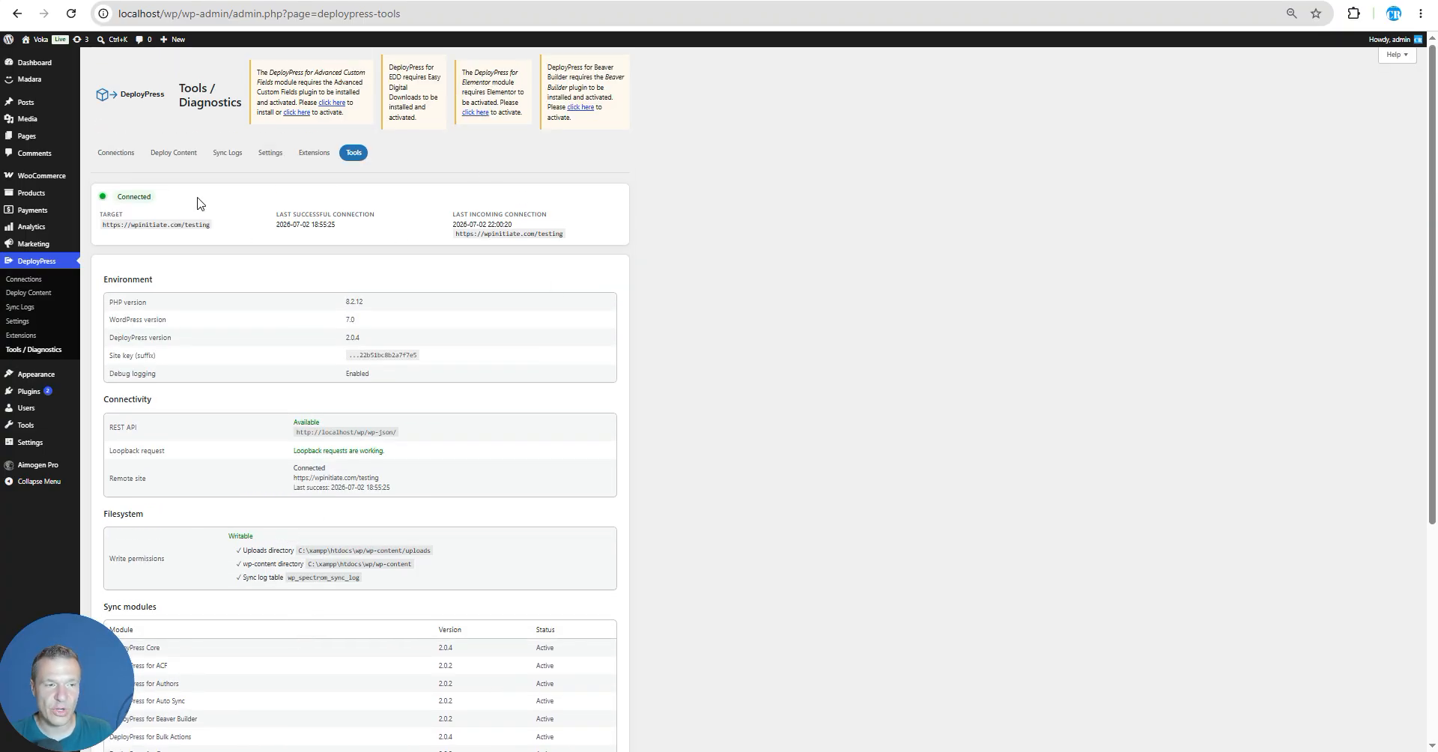
# Step: Return to the DeployPress connection settings on localhost and switch to the DeployPress product page on wpbay.com
pyautogui.click(118, 153)
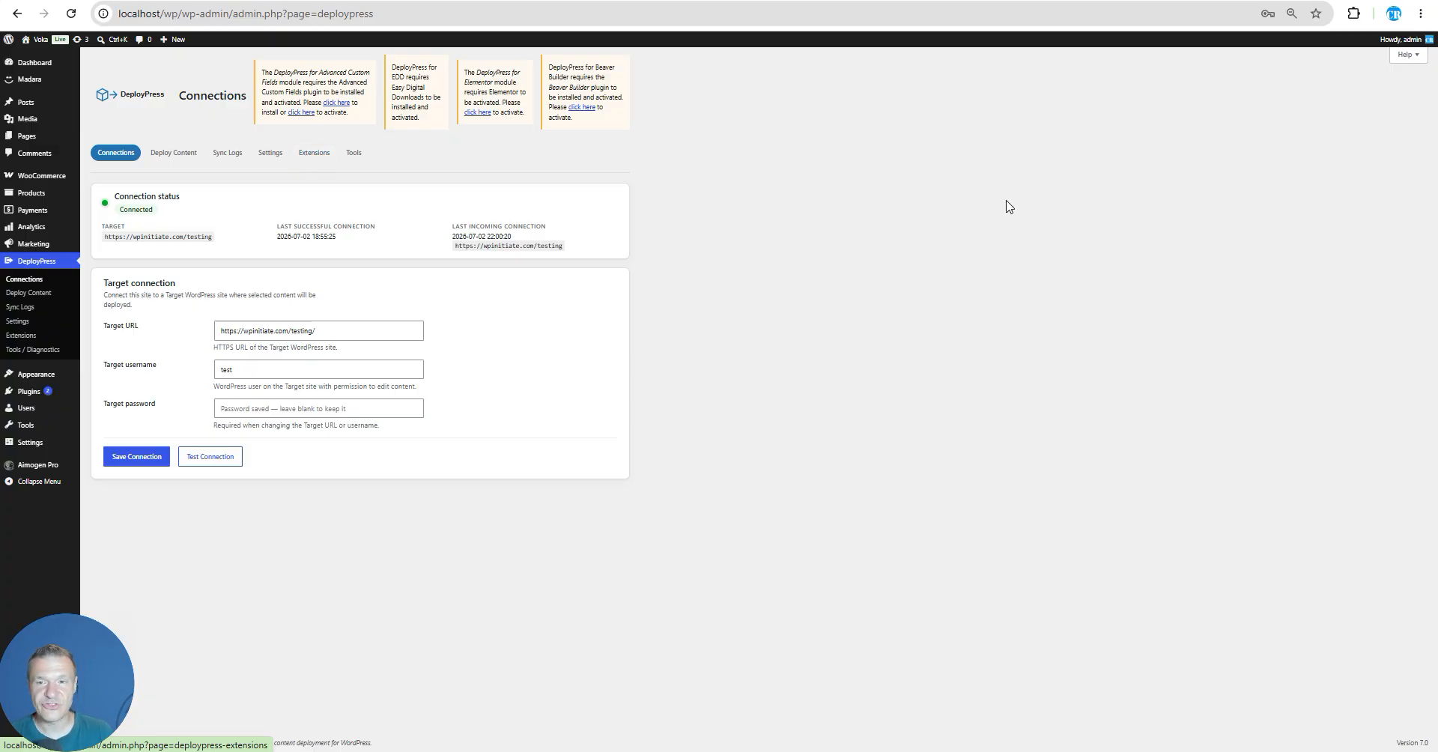
pyautogui.hotkey('ctrl', 'Tab')
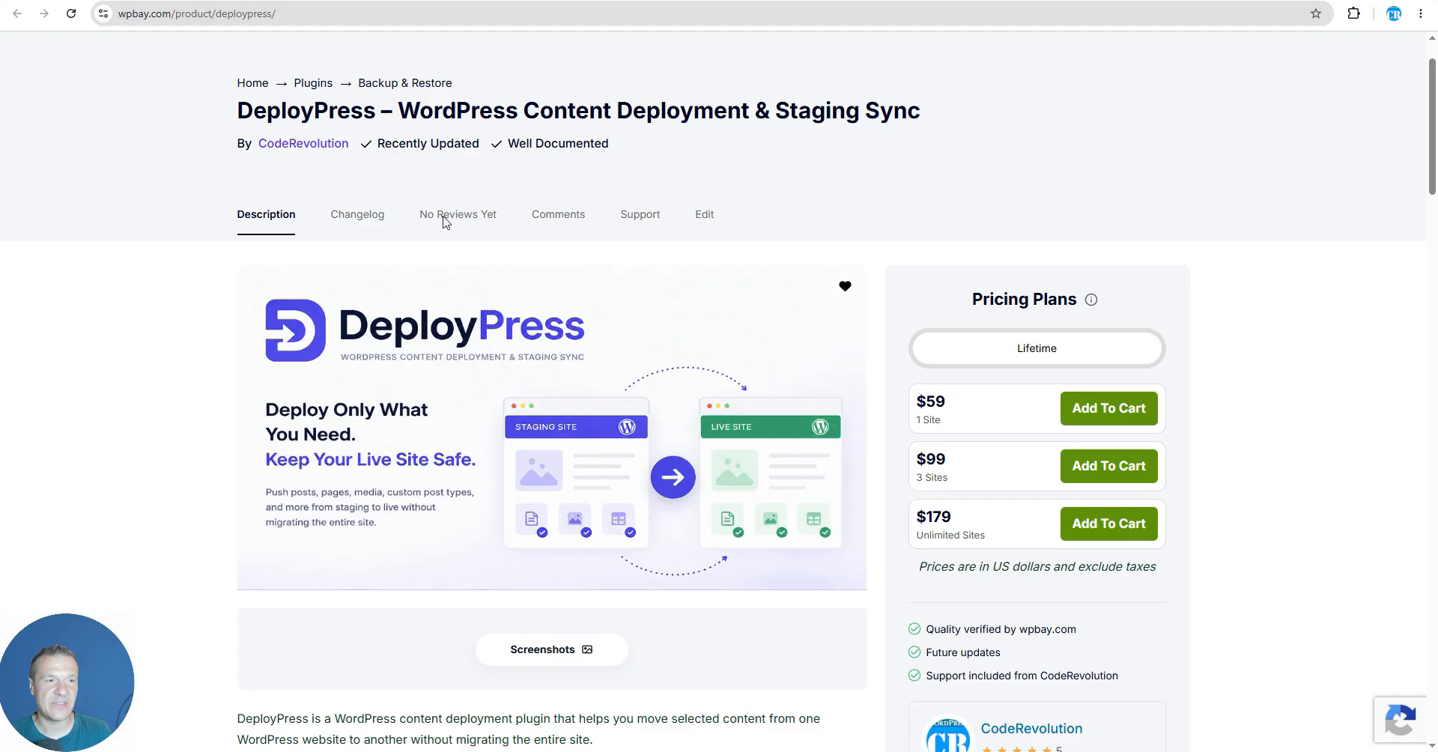